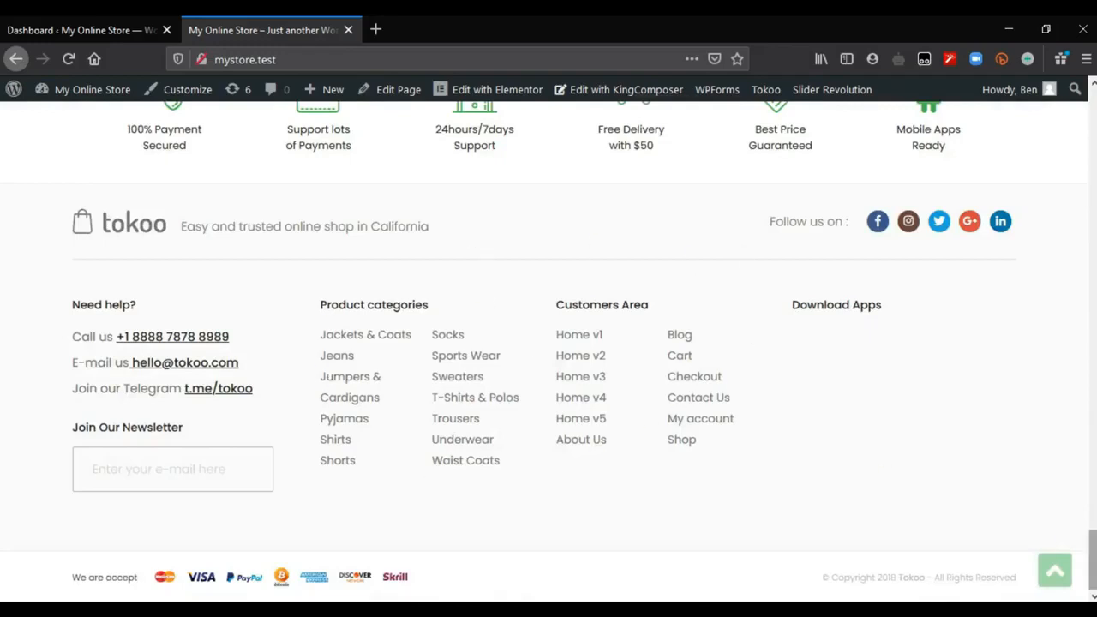
Step: Go from the storefront to the WordPress dashboard and open the Tokoo theme's Header options
left_click(1054, 569)
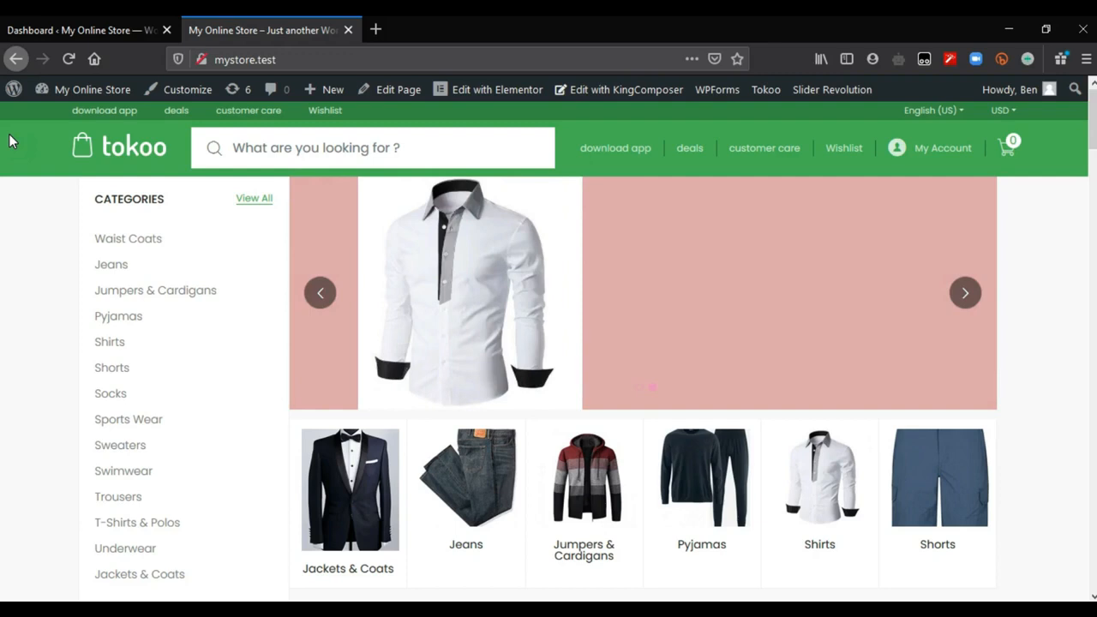
left_click(38, 21)
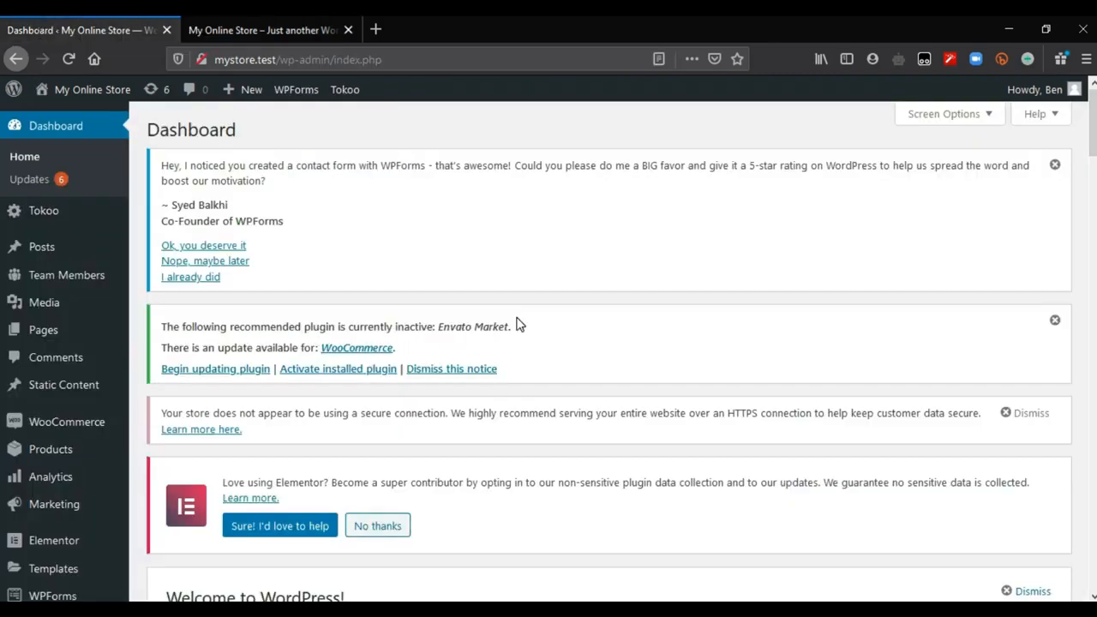
mouse_move(26, 216)
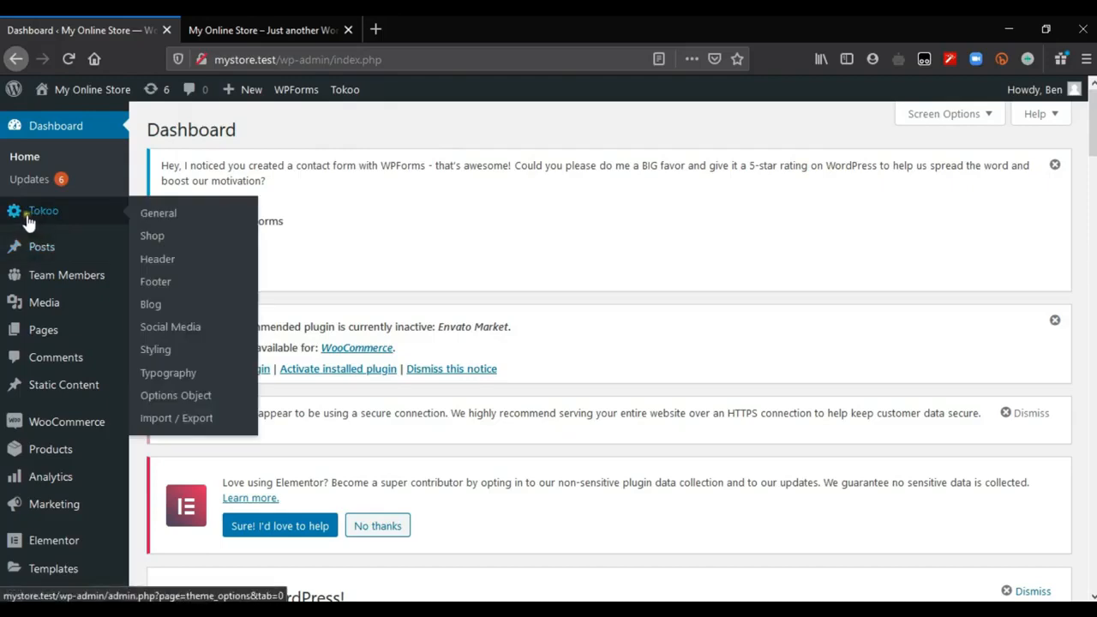
left_click(171, 263)
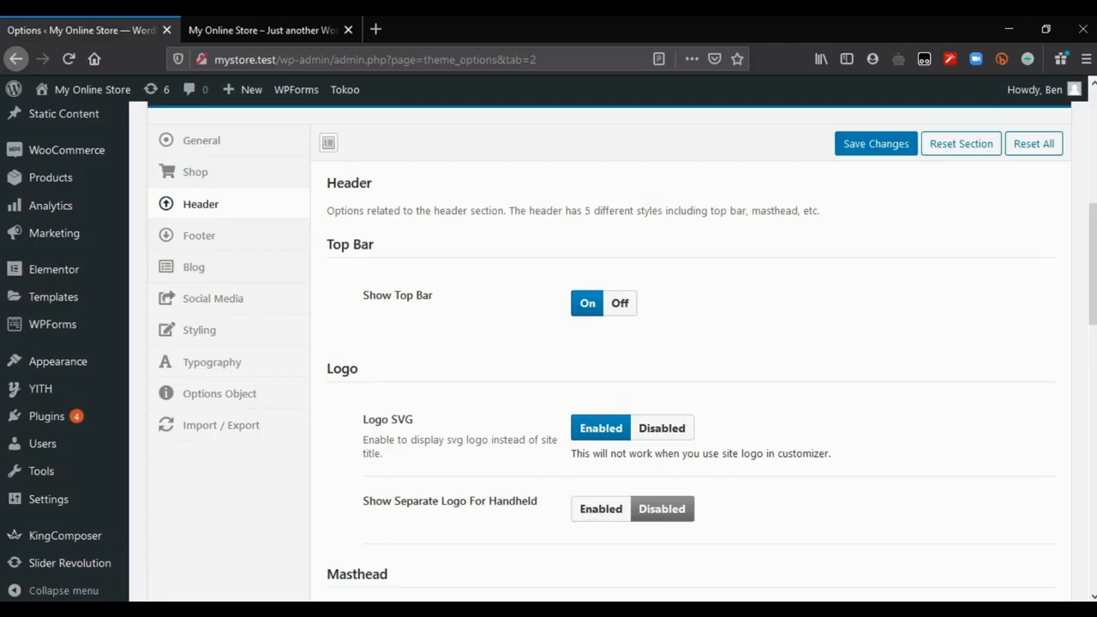
mouse_move(1092, 264)
left_mouse_down()
mouse_move(1092, 528)
mouse_move(1092, 222)
mouse_move(1093, 251)
left_mouse_up()
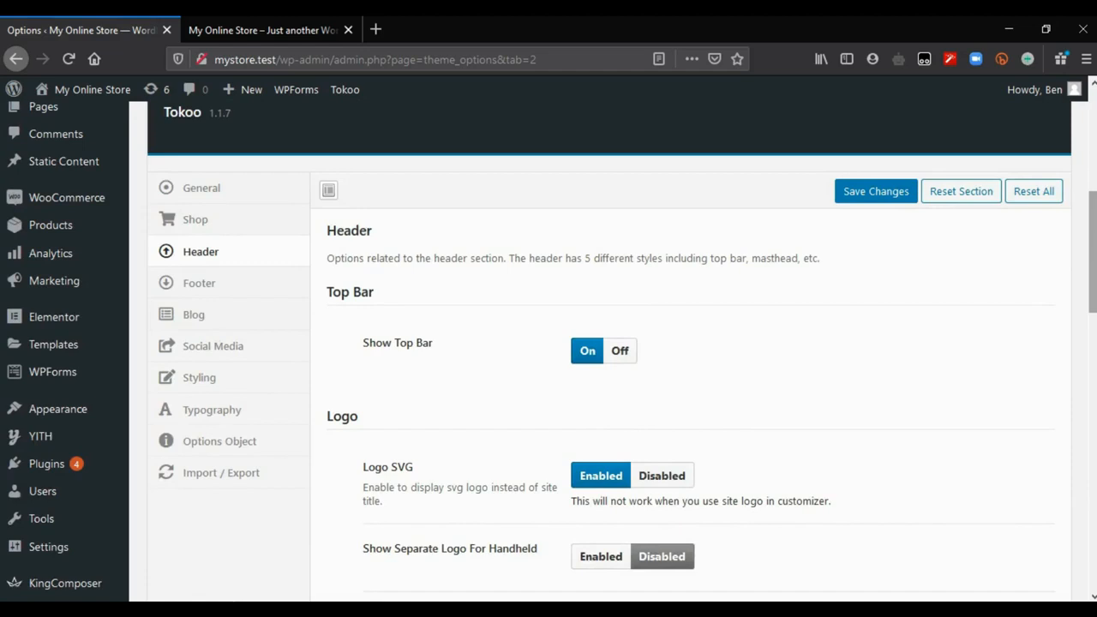
Step: Compare the Show Top Bar option with the row of links at the top of the storefront
left_click(303, 26)
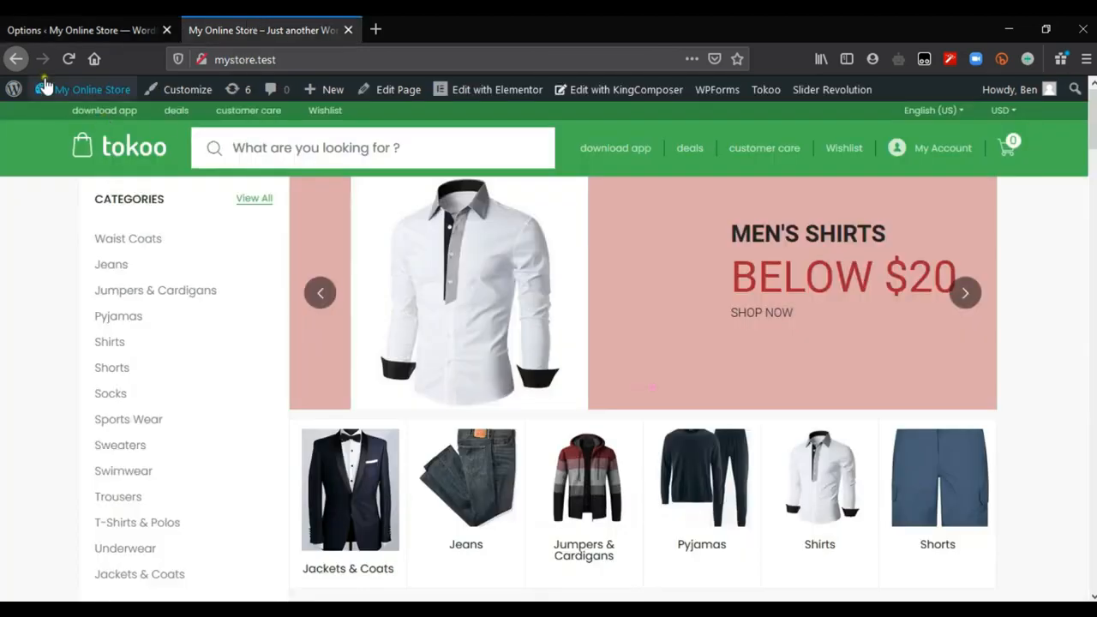
left_click_drag(41, 113, 346, 109)
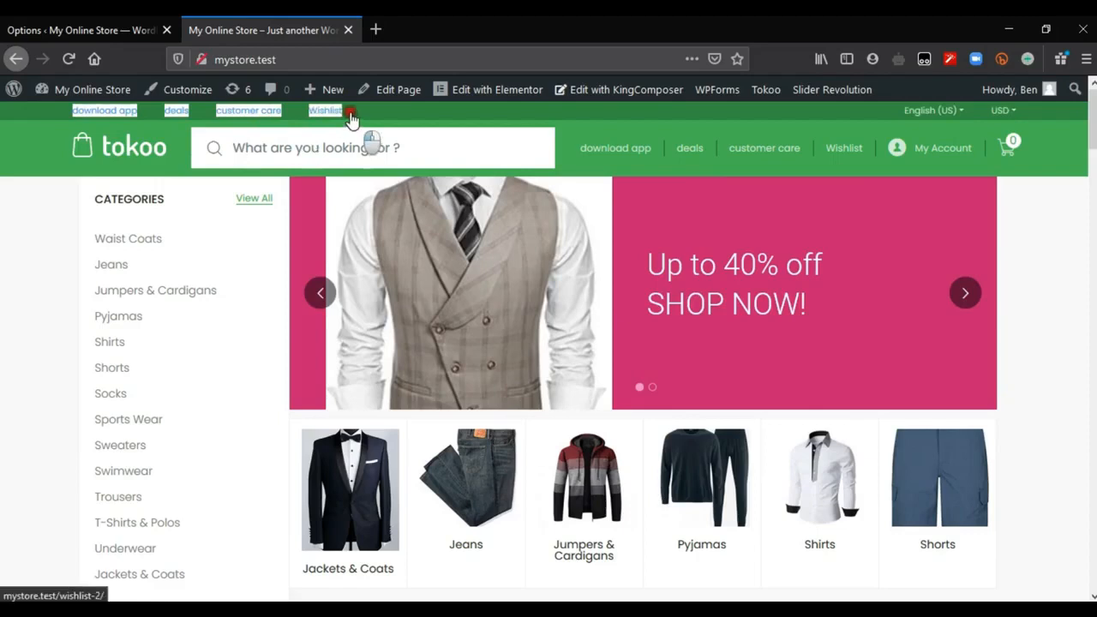
left_click(43, 20)
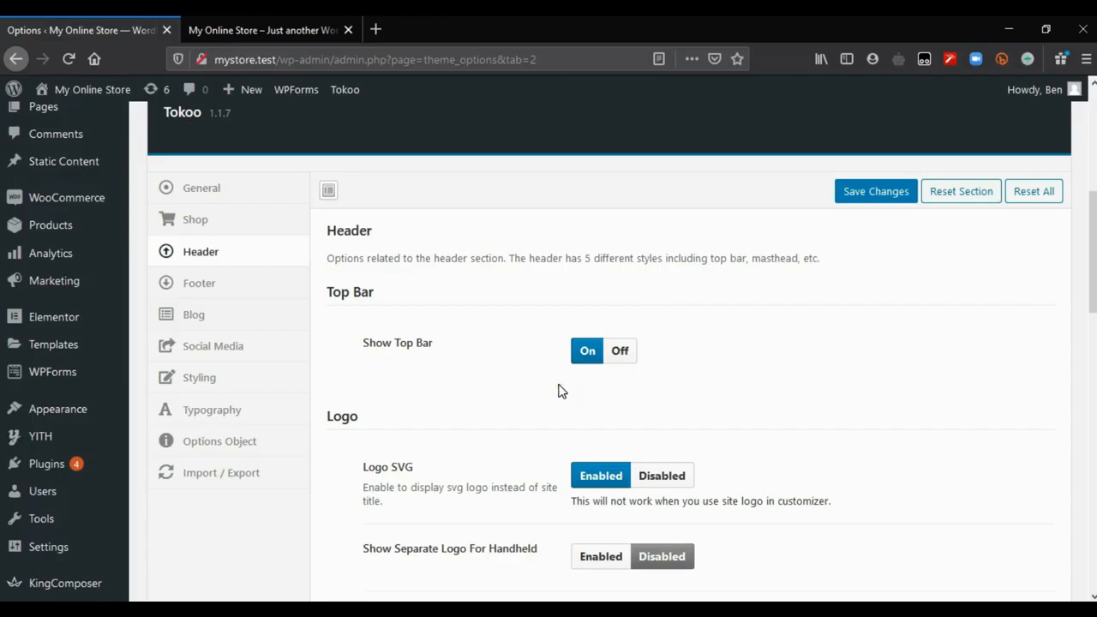
left_click(224, 19)
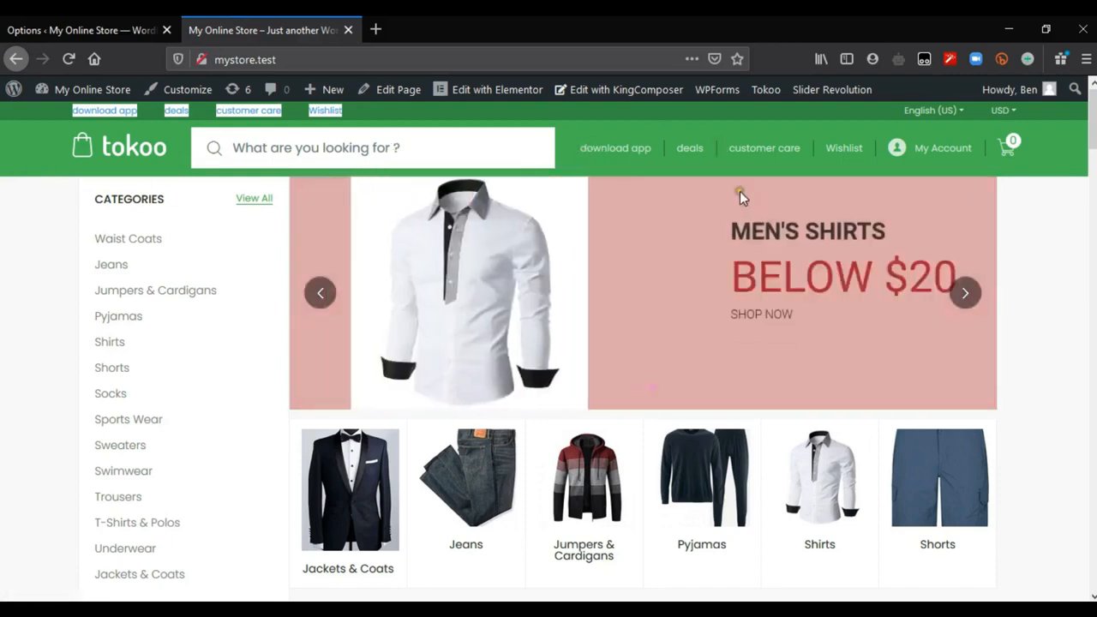
left_click(2, 211)
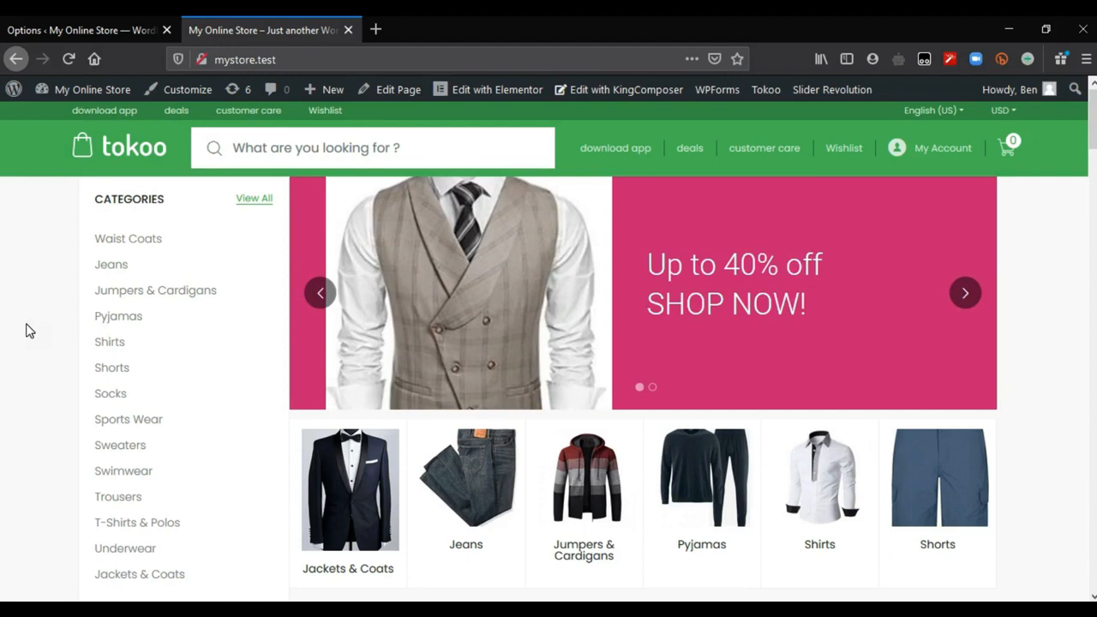
Step: Set Show Top Bar to Off in the Tokoo header options and save the changes
left_click(43, 29)
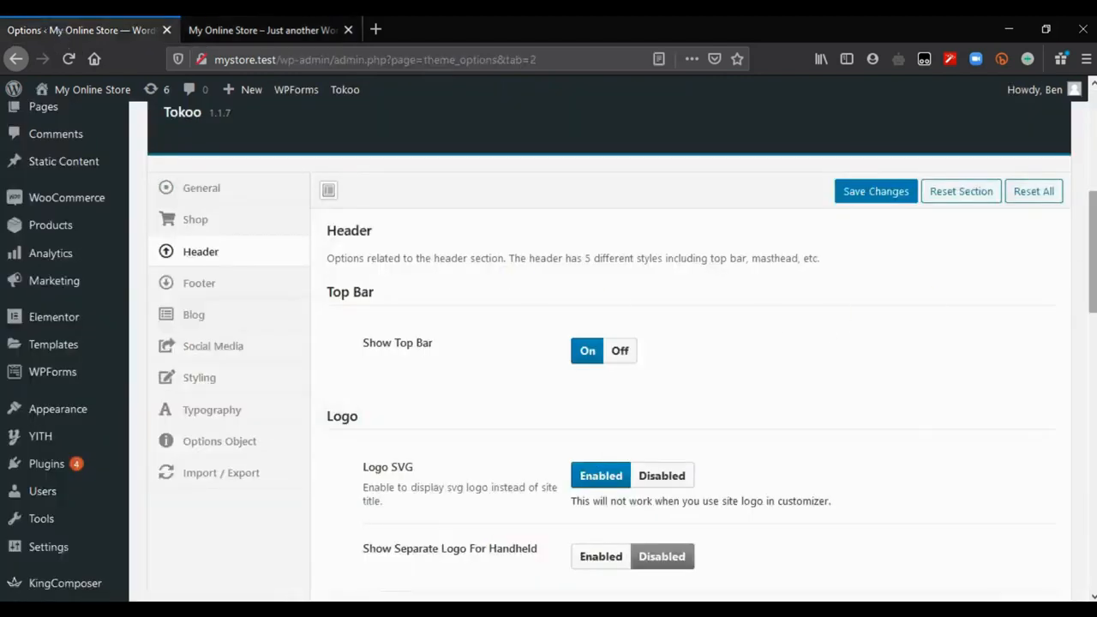
scroll(600, 343, "down", 2)
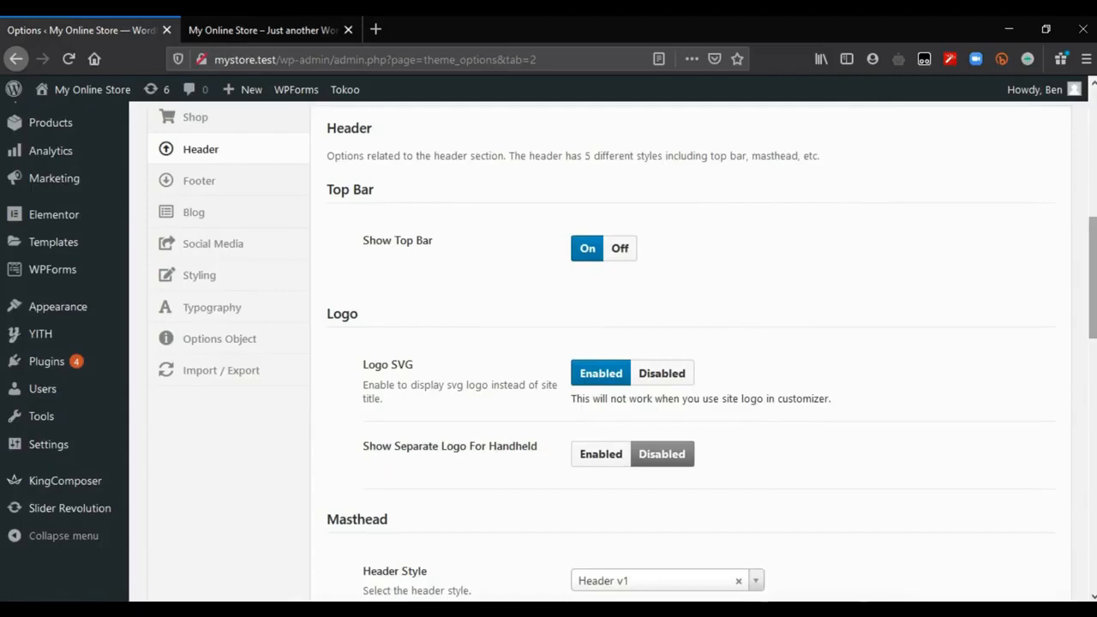
left_click(622, 249)
scroll(888, 231, "up", 2)
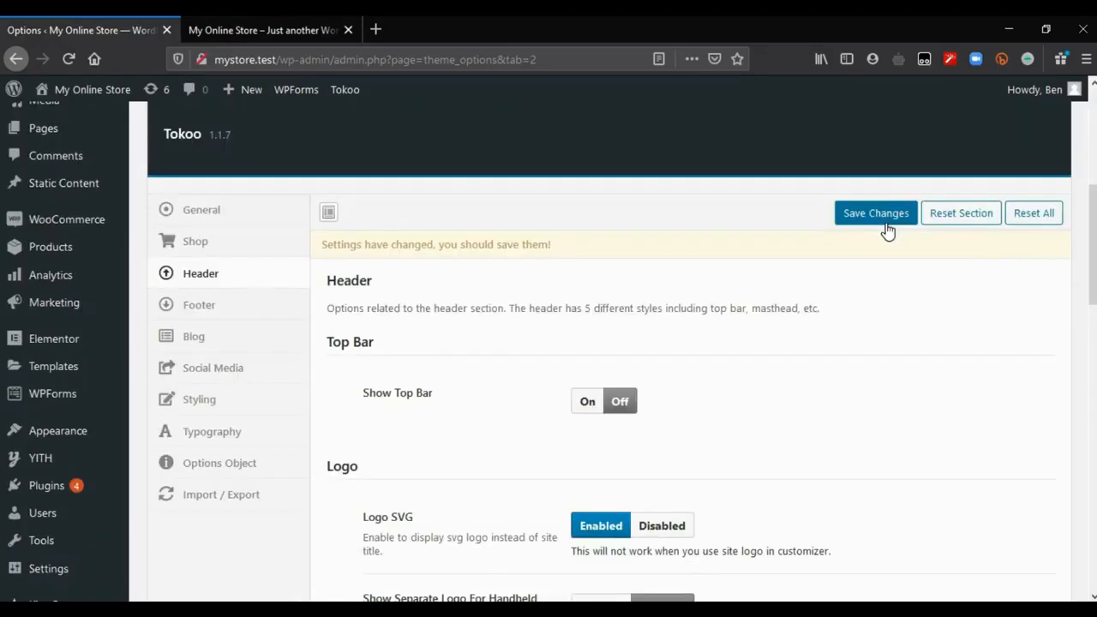
left_click(876, 213)
Step: Review the Logo and Masthead settings and the available Header Style choices, keeping Header v1
scroll(728, 248, "down", 3)
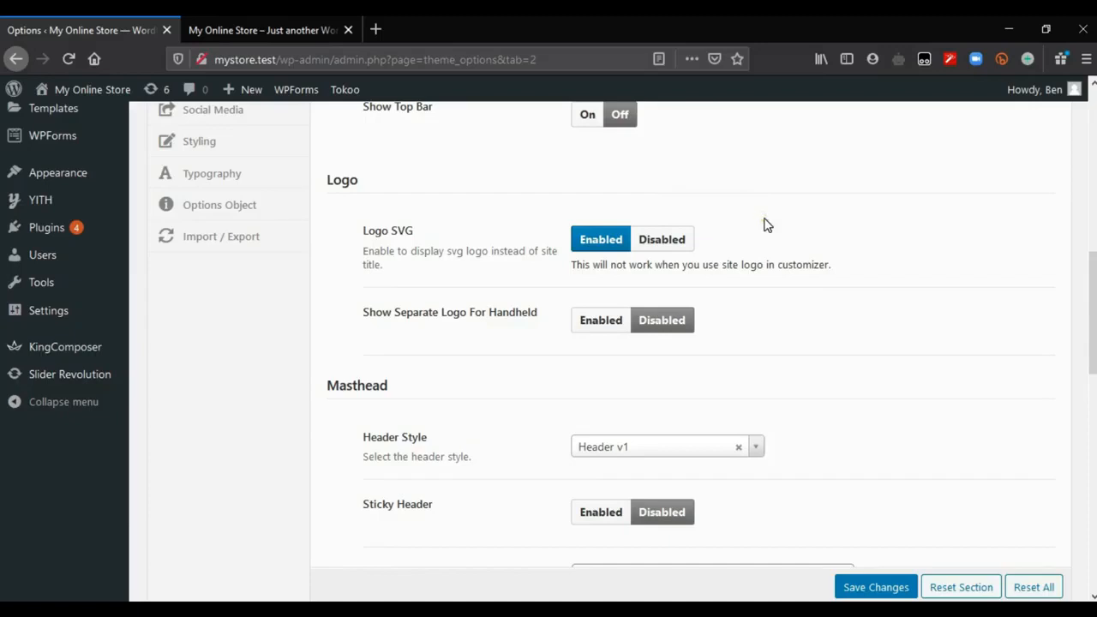
scroll(582, 218, "down", 2)
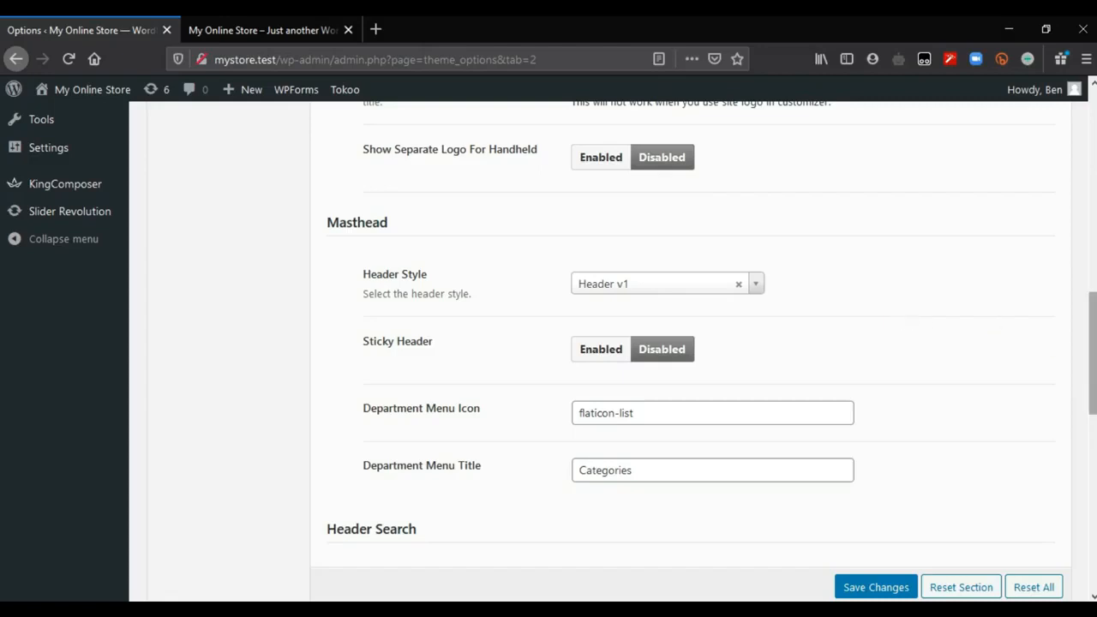
scroll(367, 215, "down", 1)
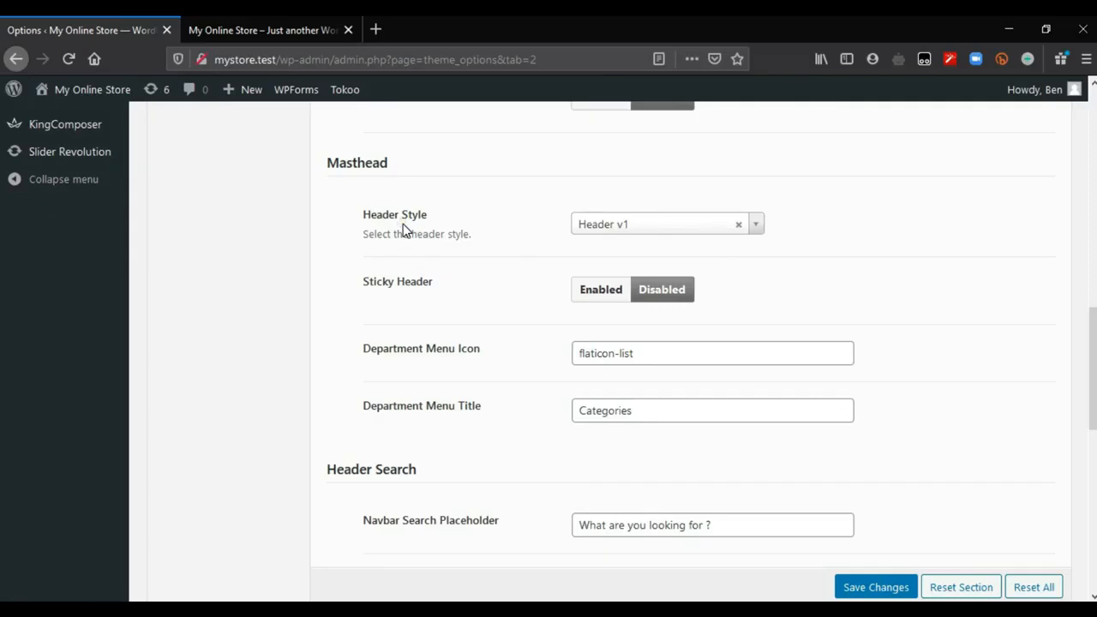
left_click(633, 225)
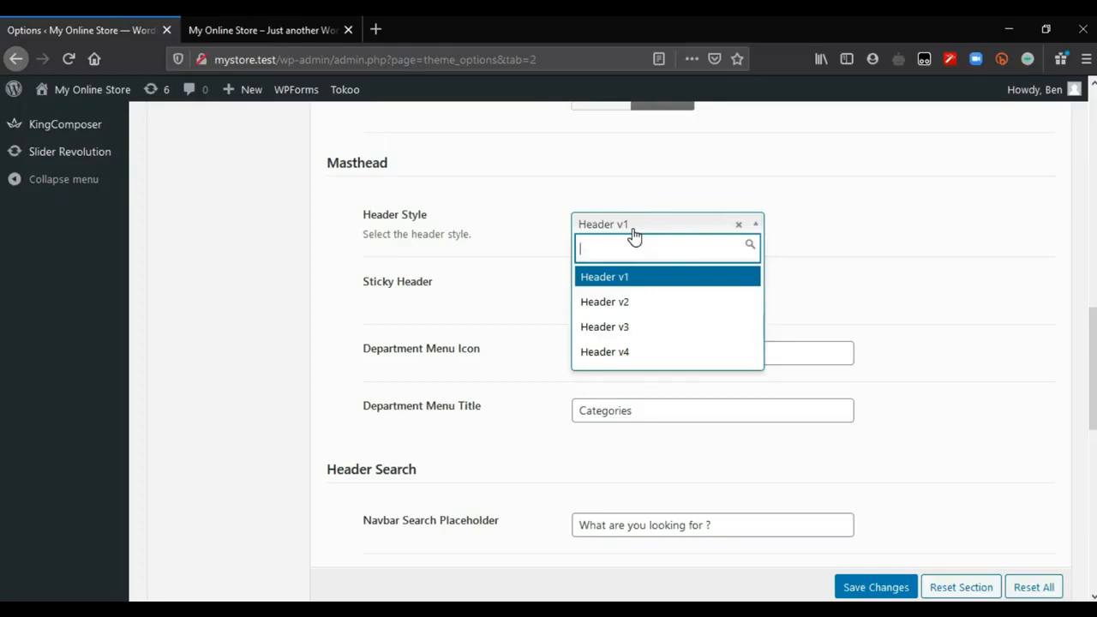
left_click(429, 240)
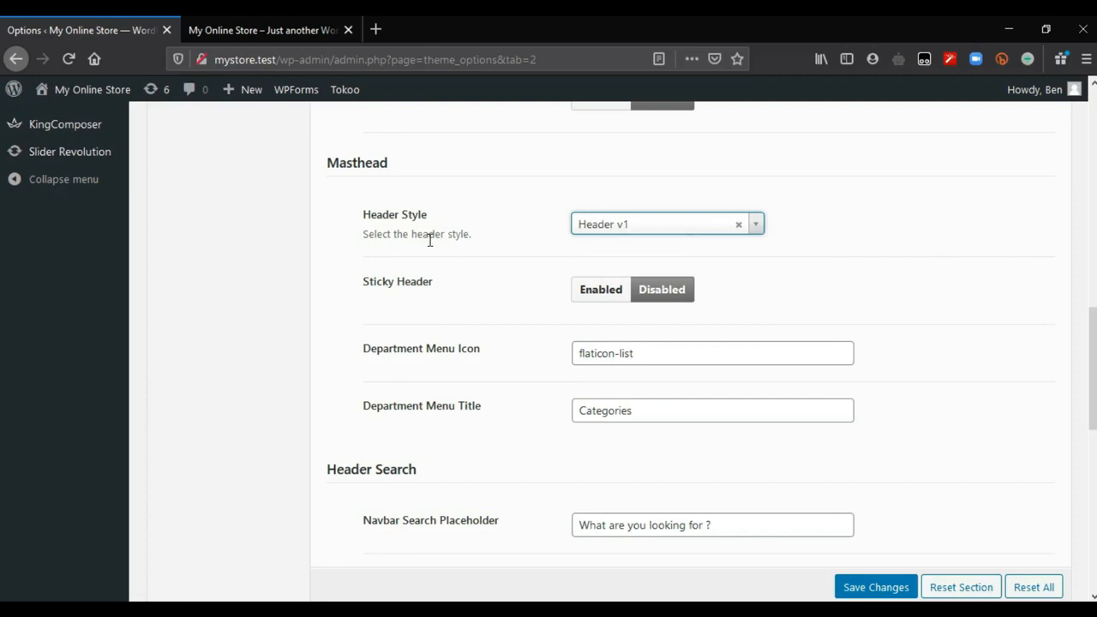
Step: Check on the storefront home page how the header behaves further down the page with Sticky Header disabled
left_click(238, 27)
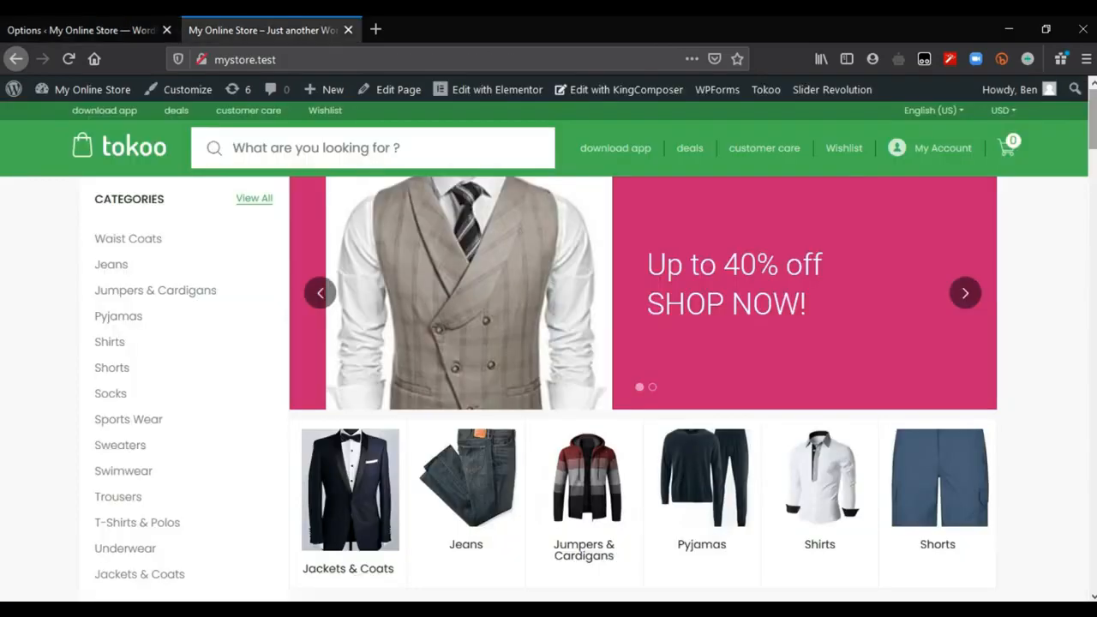
scroll(548, 343, "down", 5)
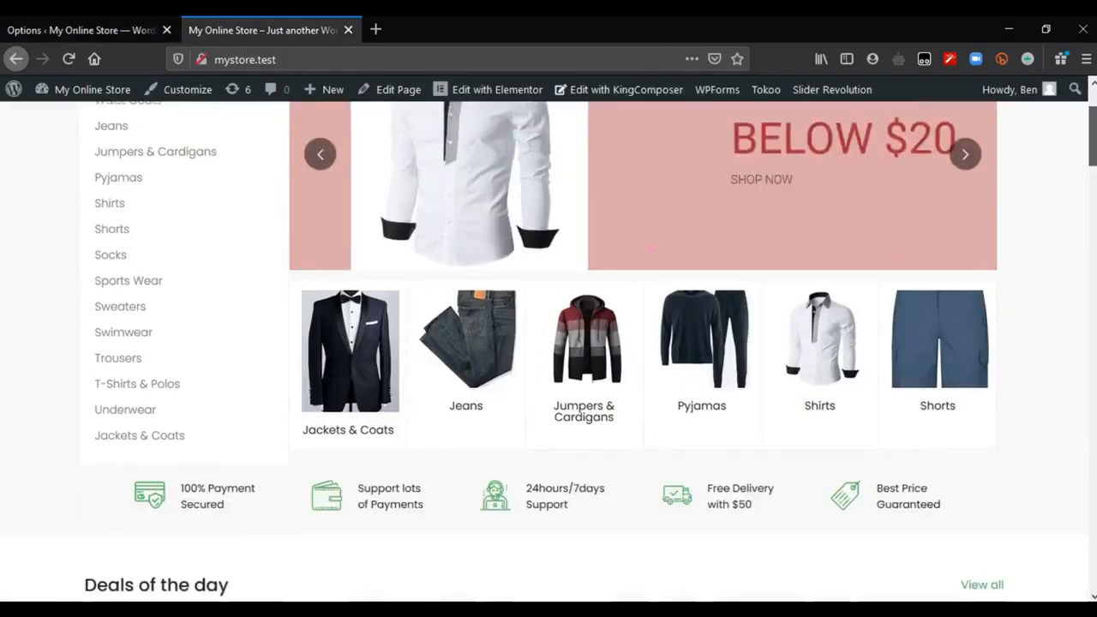
scroll(548, 343, "down", 5)
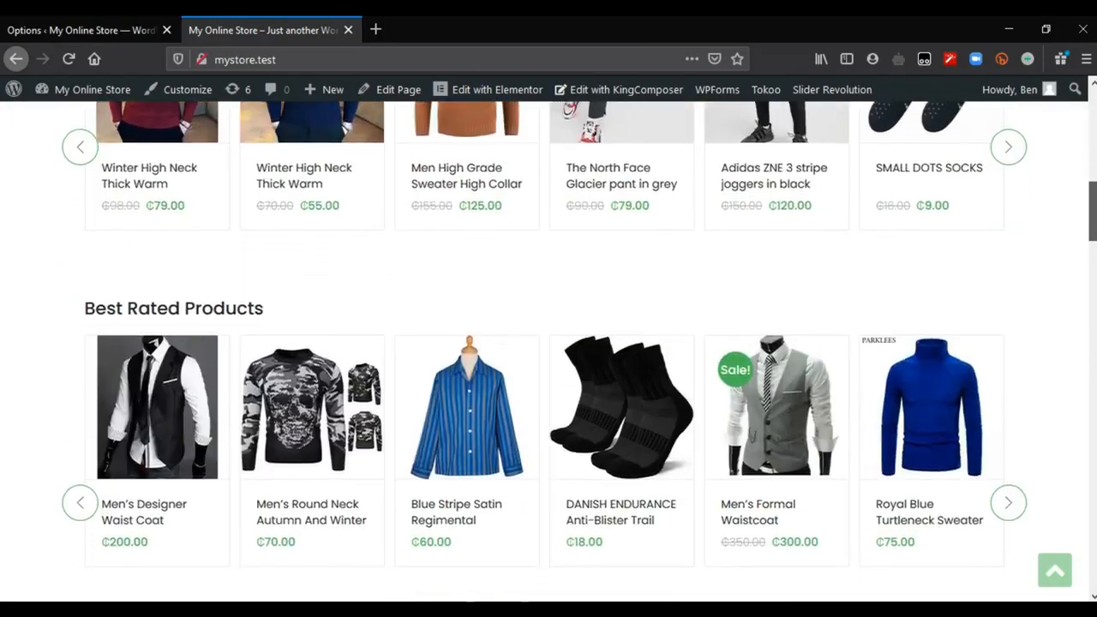
scroll(549, 343, "up", 3)
scroll(548, 342, "up", 5)
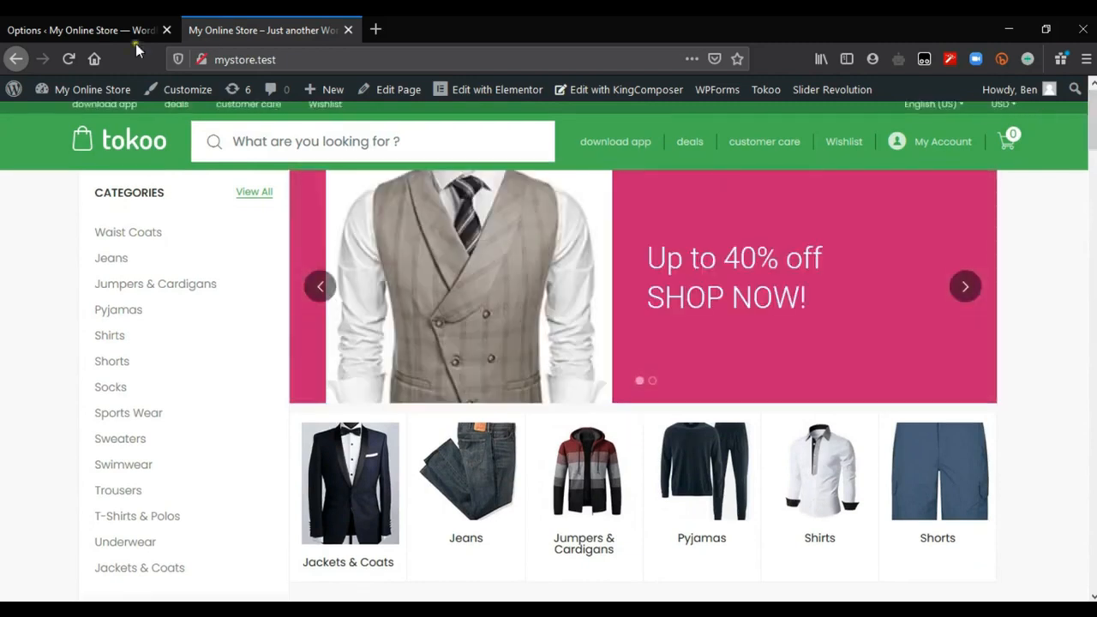
Step: Set Sticky Header to Enabled in the Masthead options and save the changes
left_click(94, 26)
left_click(622, 295)
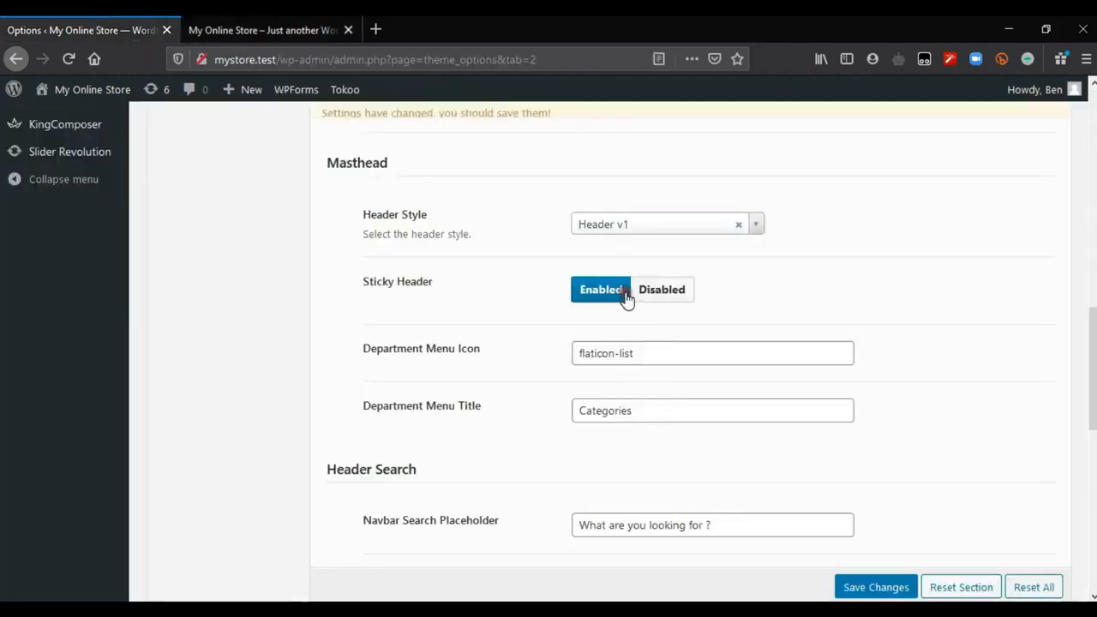
left_click(876, 587)
Step: Reload the storefront and check the top bar and sticky header from the top of the home page to the footer
left_click(334, 30)
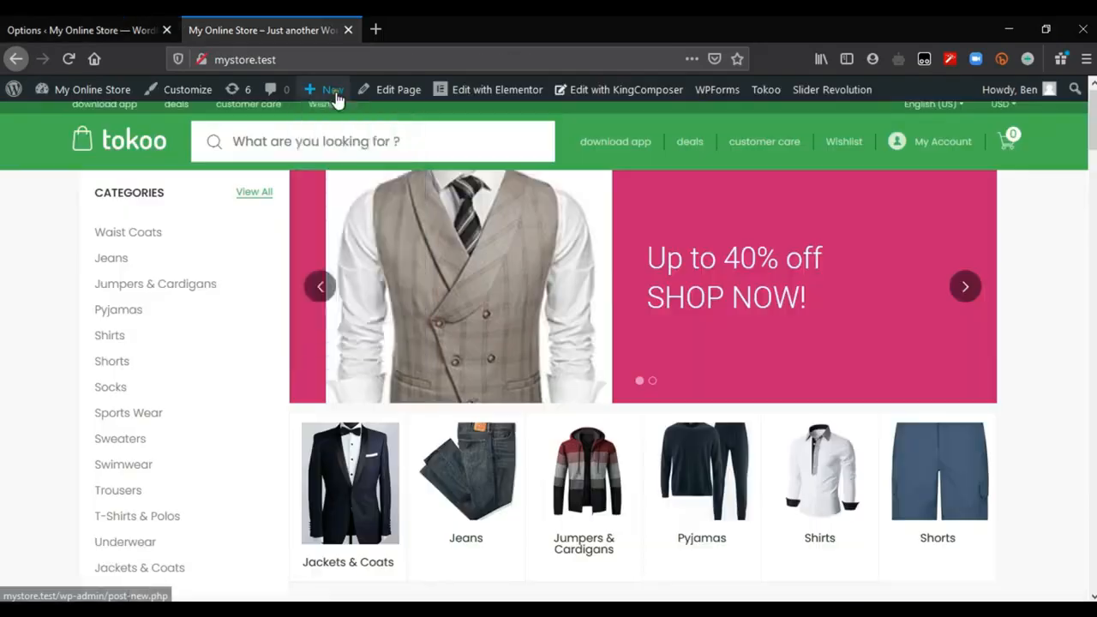
mouse_move(335, 98)
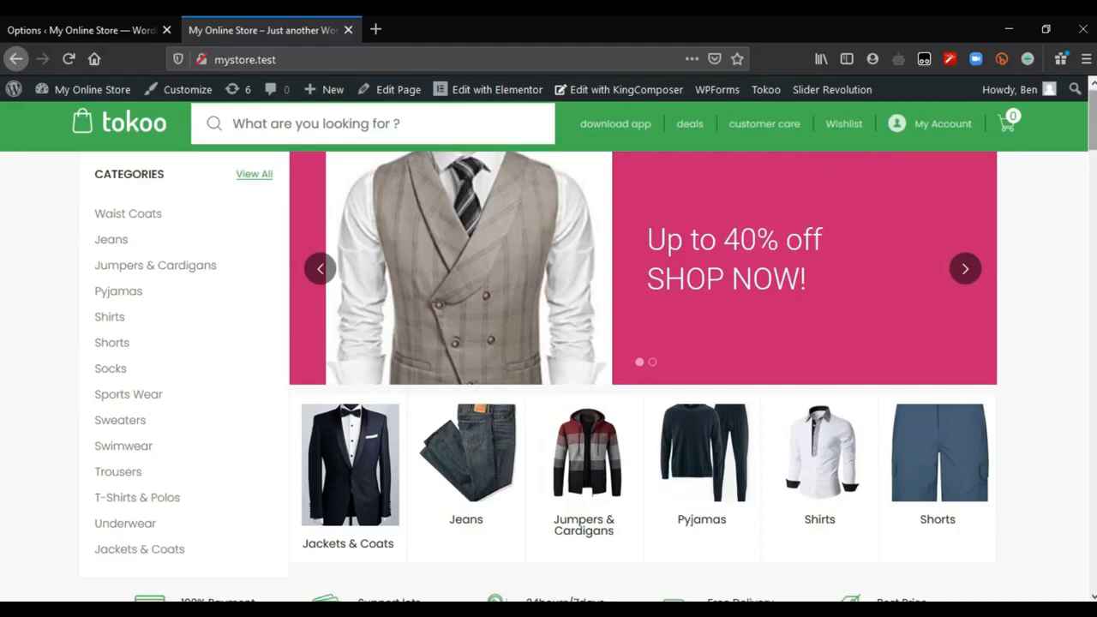
scroll(548, 377, "down", 10)
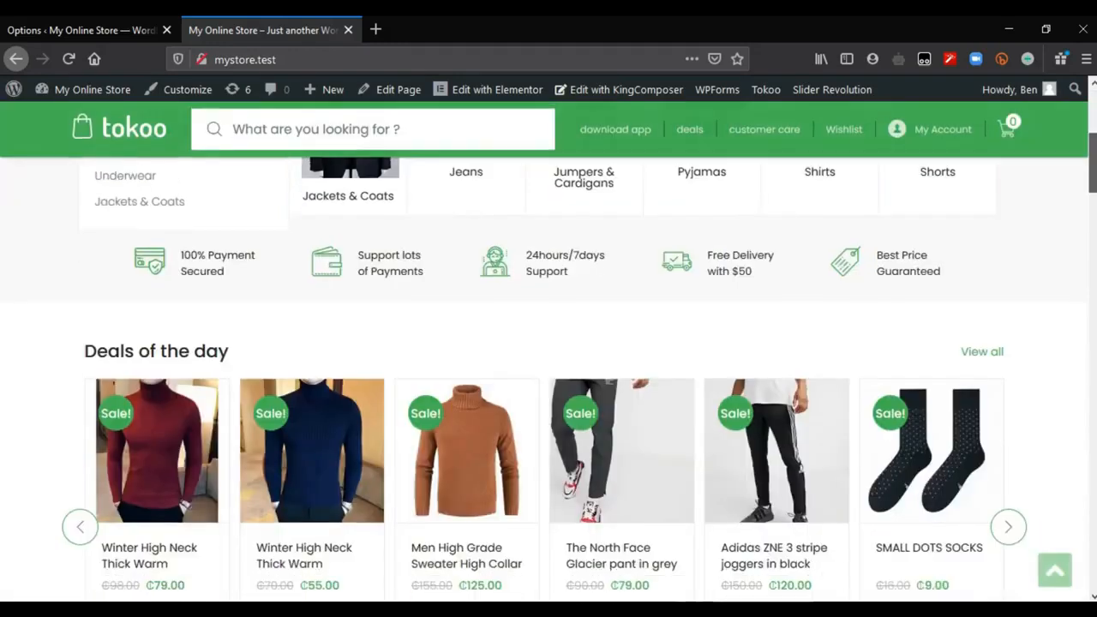
scroll(548, 377, "down", 10)
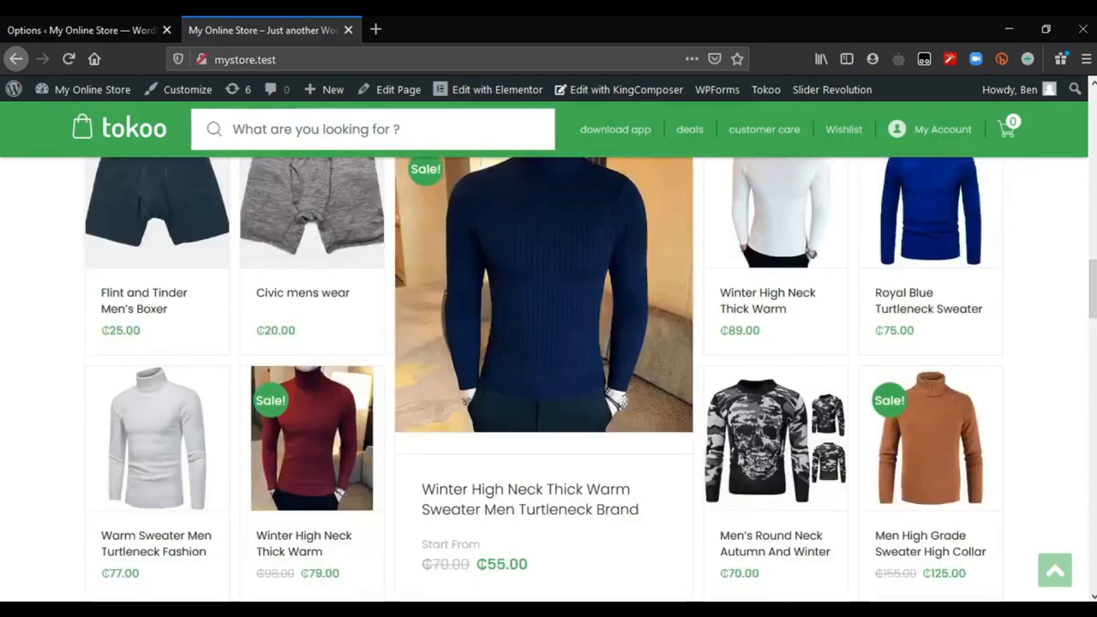
scroll(548, 377, "down", 7)
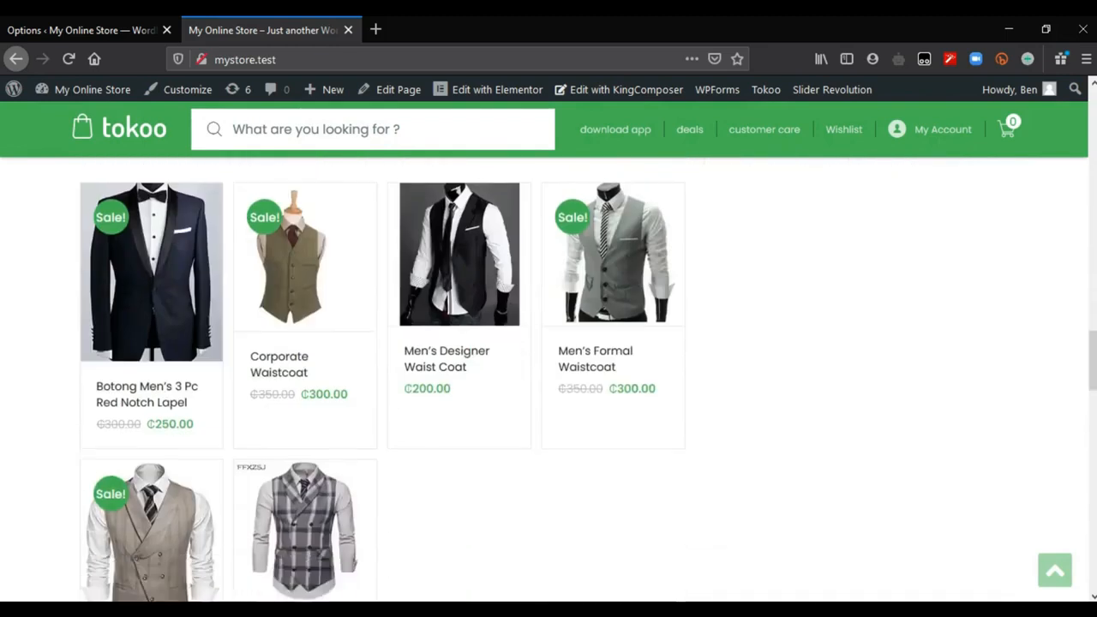
scroll(549, 376, "down", 8)
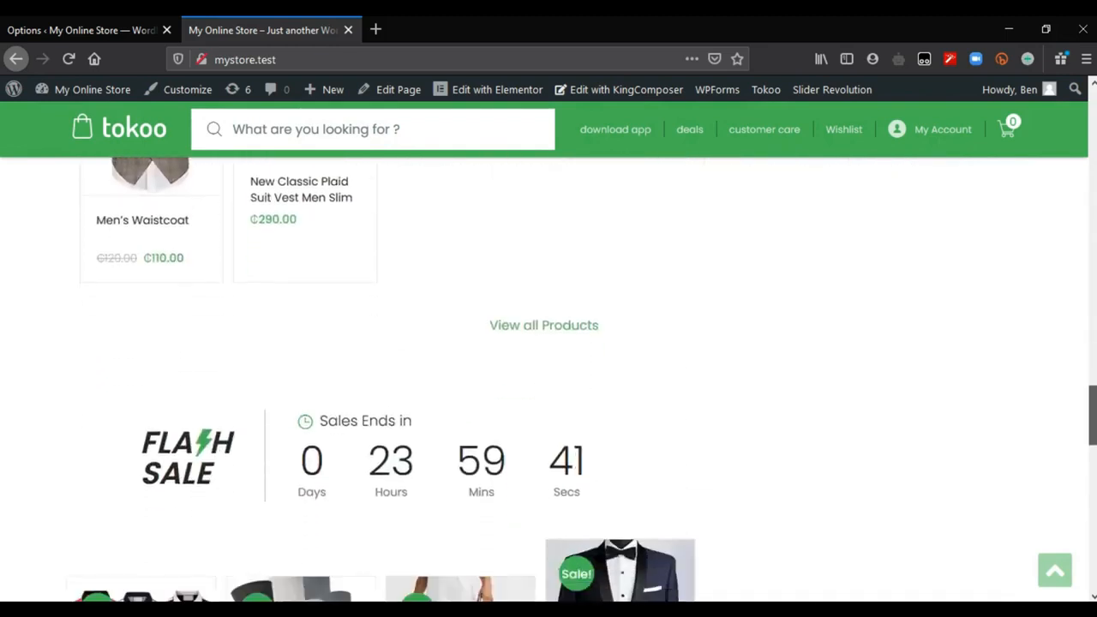
scroll(548, 377, "down", 6)
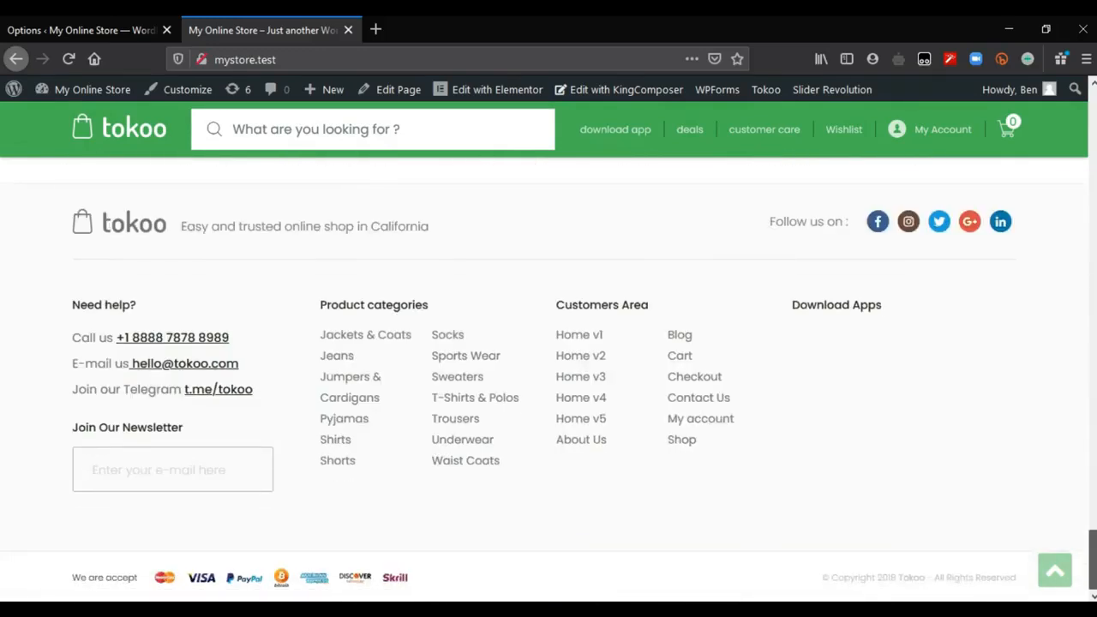
key("Home")
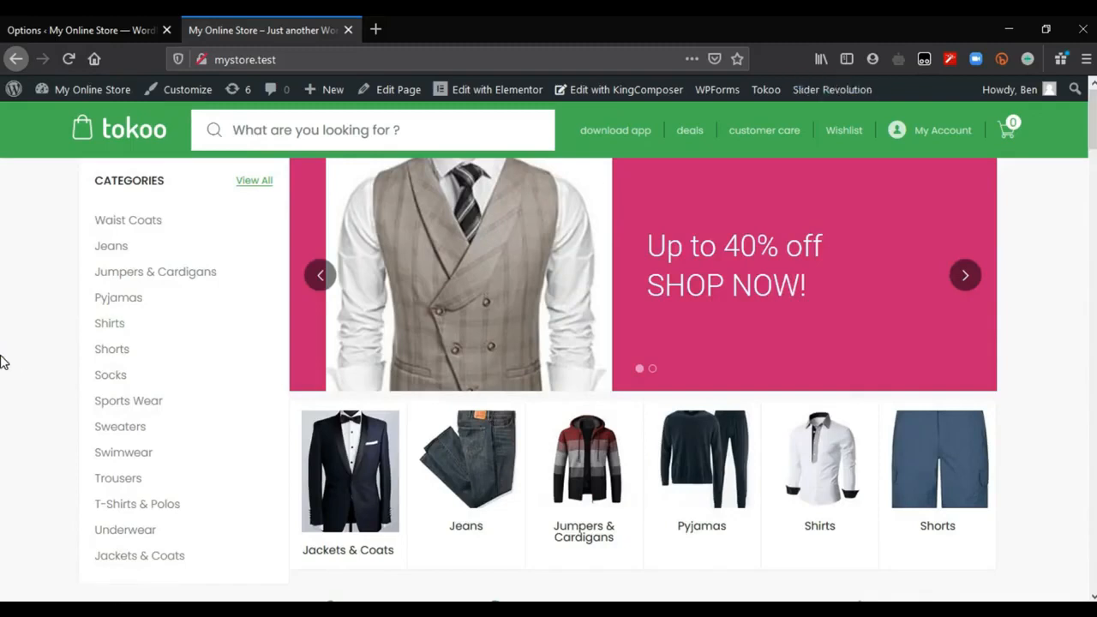
Step: Compare the Navbar Search Placeholder setting under Header Search with the search box in the storefront header
left_click(47, 33)
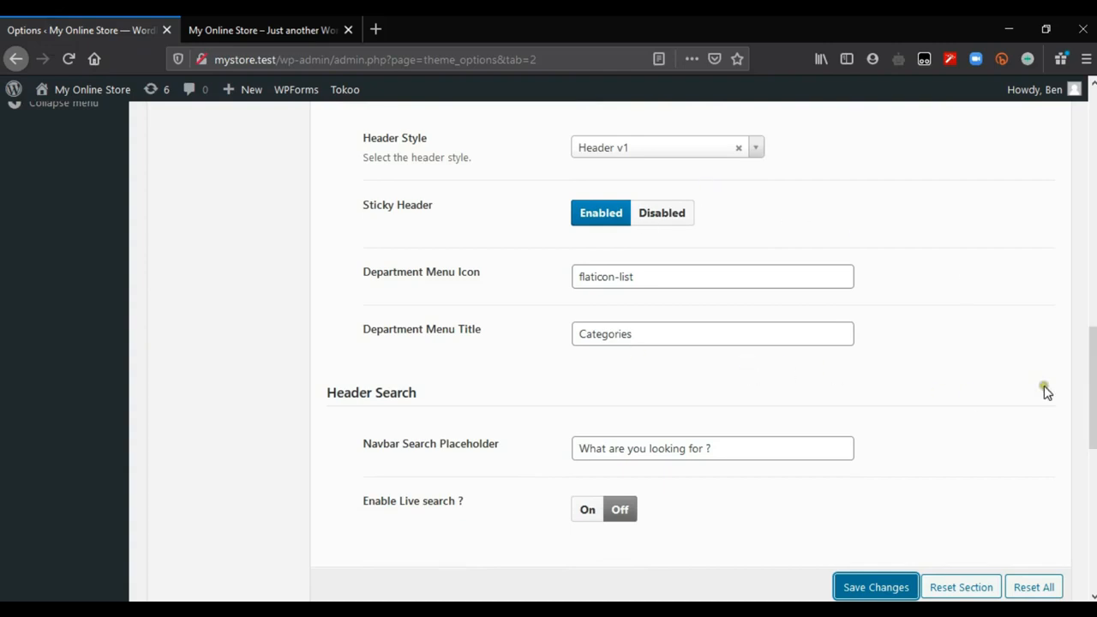
scroll(456, 217, "down", 3)
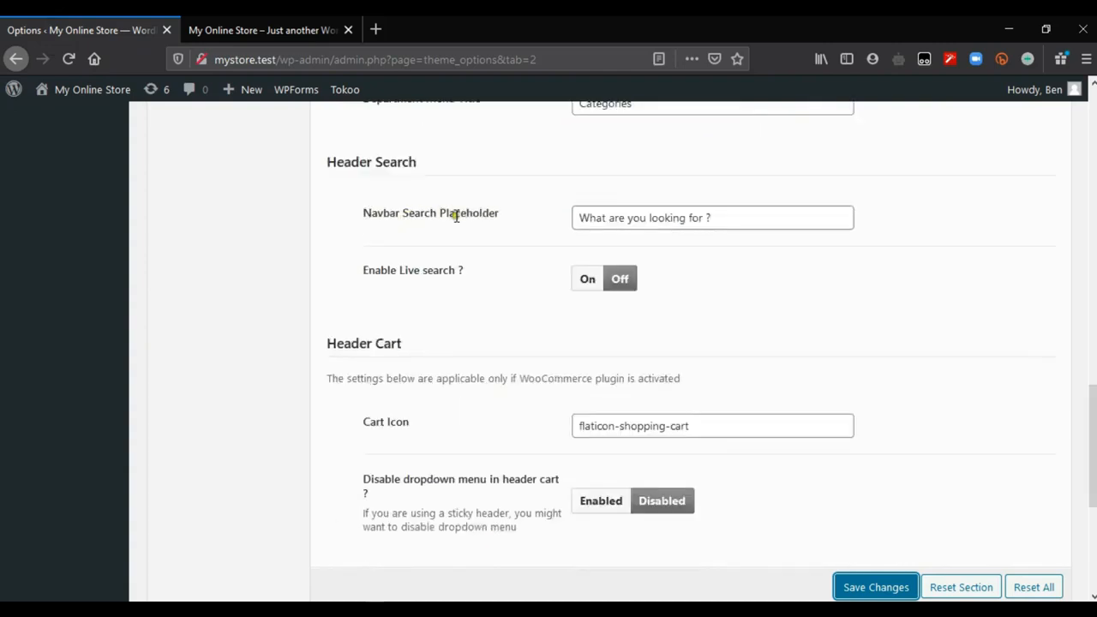
left_click(235, 17)
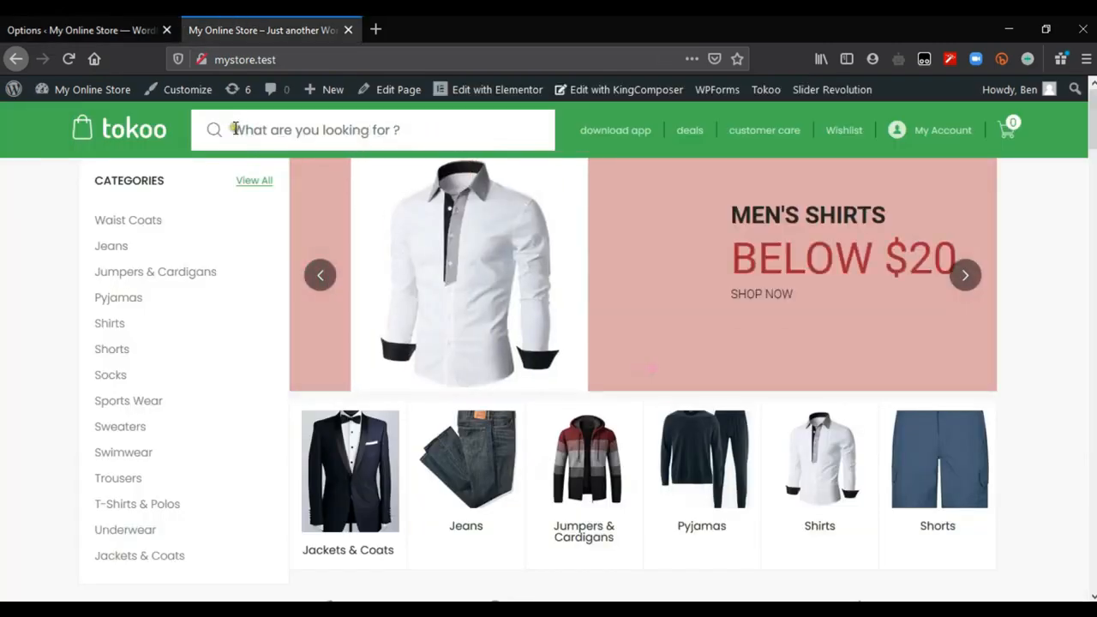
left_click(406, 133)
left_click(2, 22)
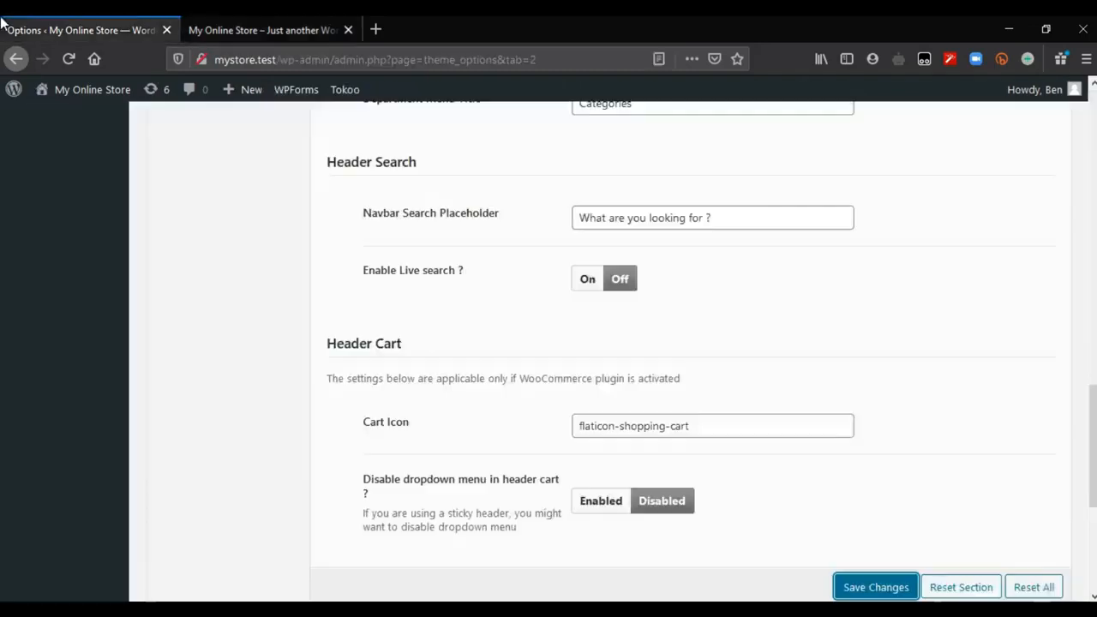
Step: Set the Navbar Search Placeholder to "What are you looking for?" and compare it with the storefront search box
left_click_drag(718, 218, 579, 218)
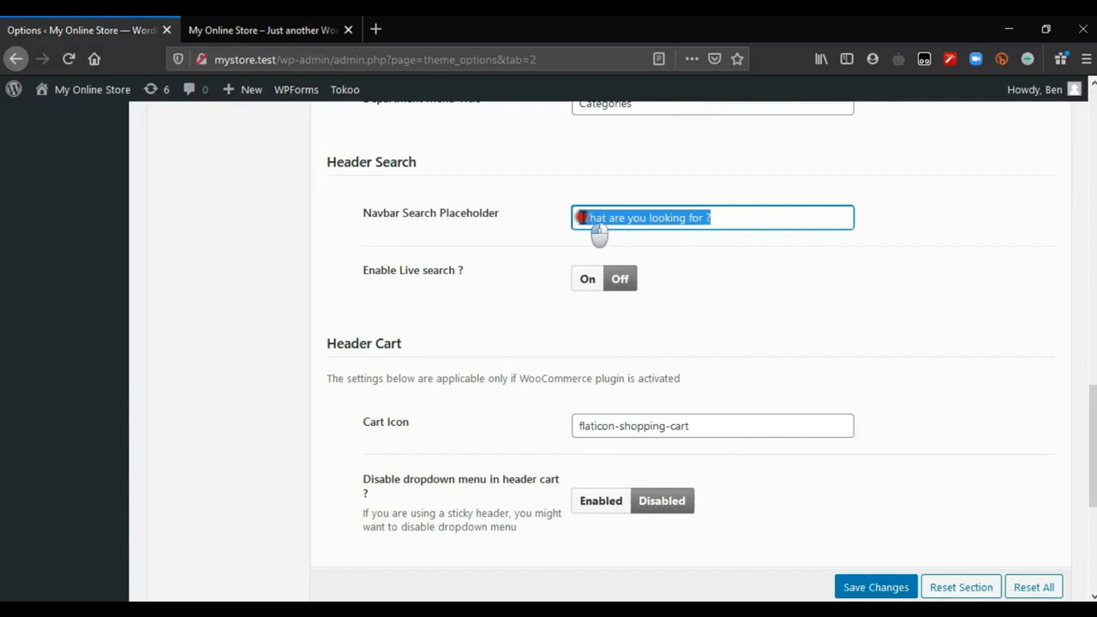
left_click(706, 217)
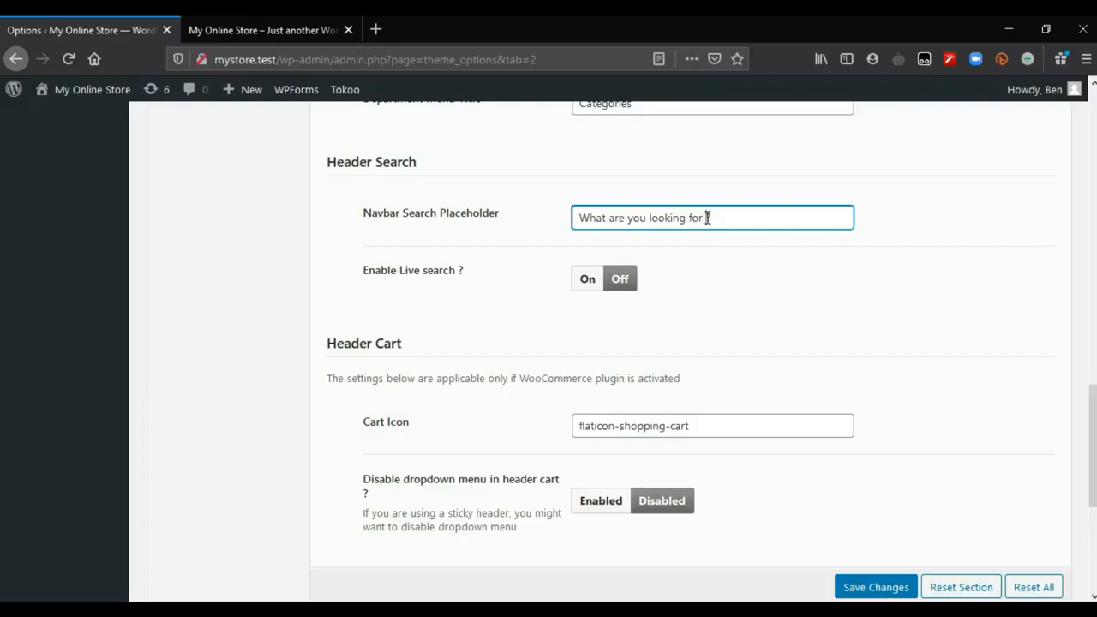
type("?")
left_click(244, 29)
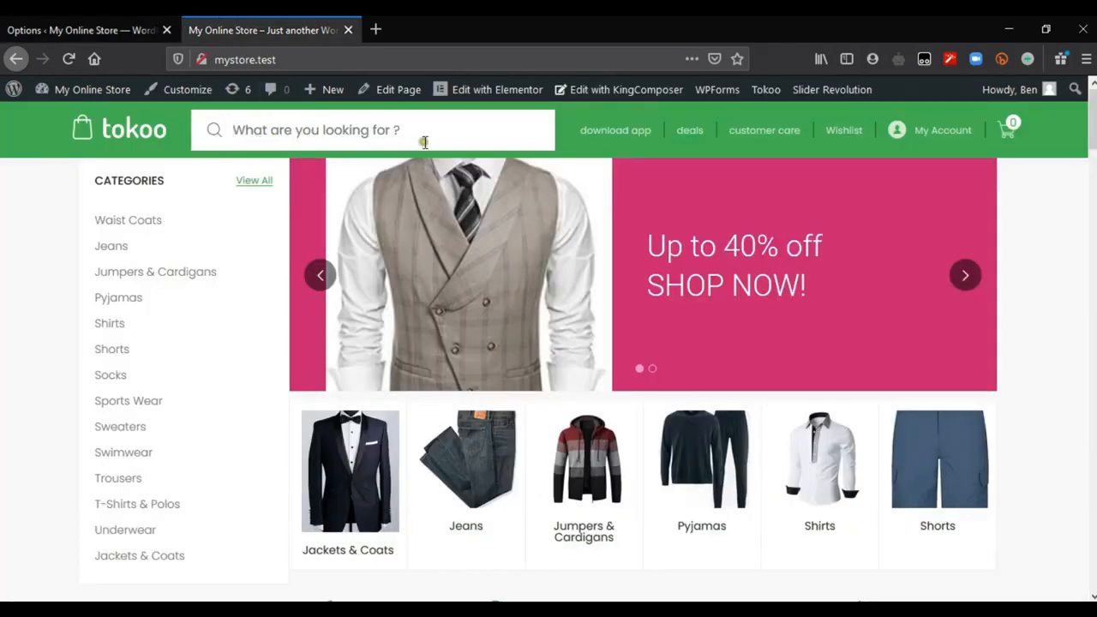
left_click(56, 21)
left_click(867, 348)
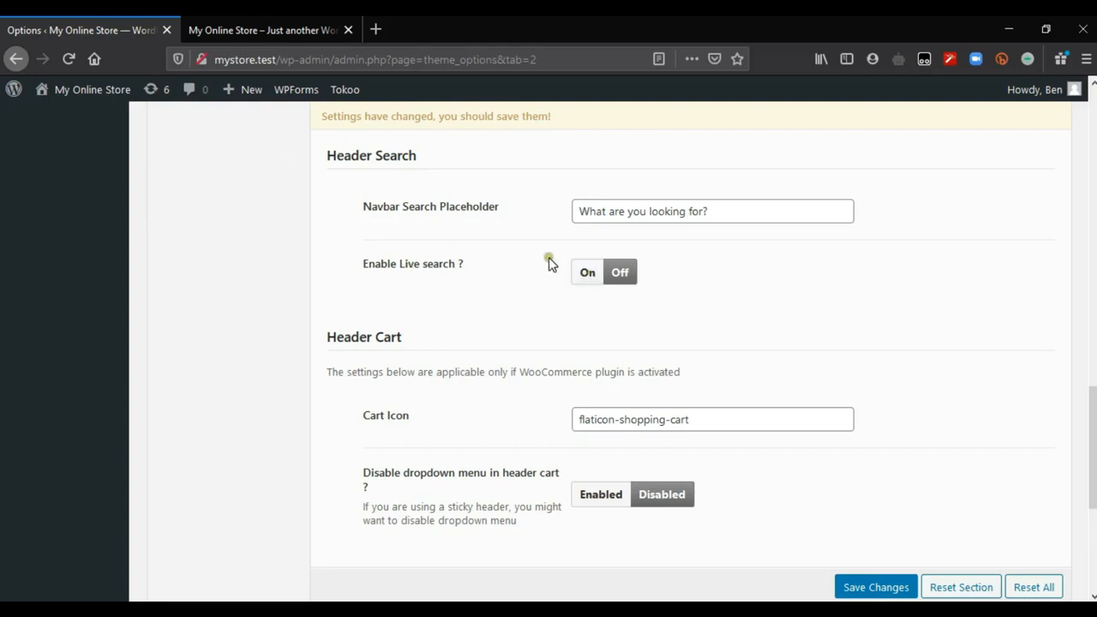
Step: Enter "Shirt" in the storefront header search box to test it with live search off
left_click(249, 30)
left_click(342, 133)
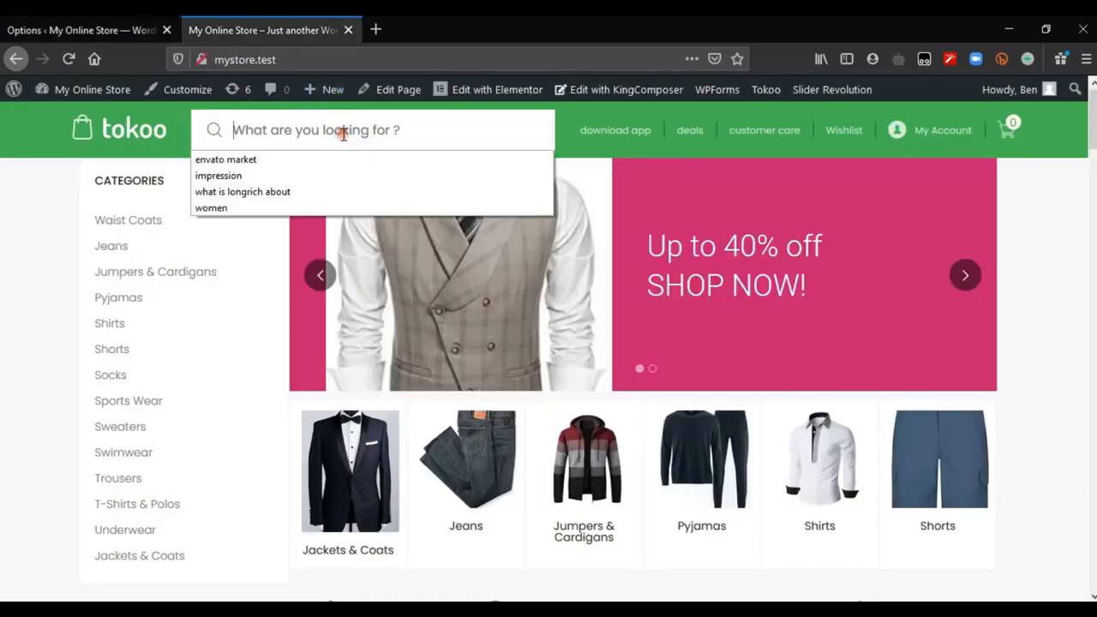
type("Shirt")
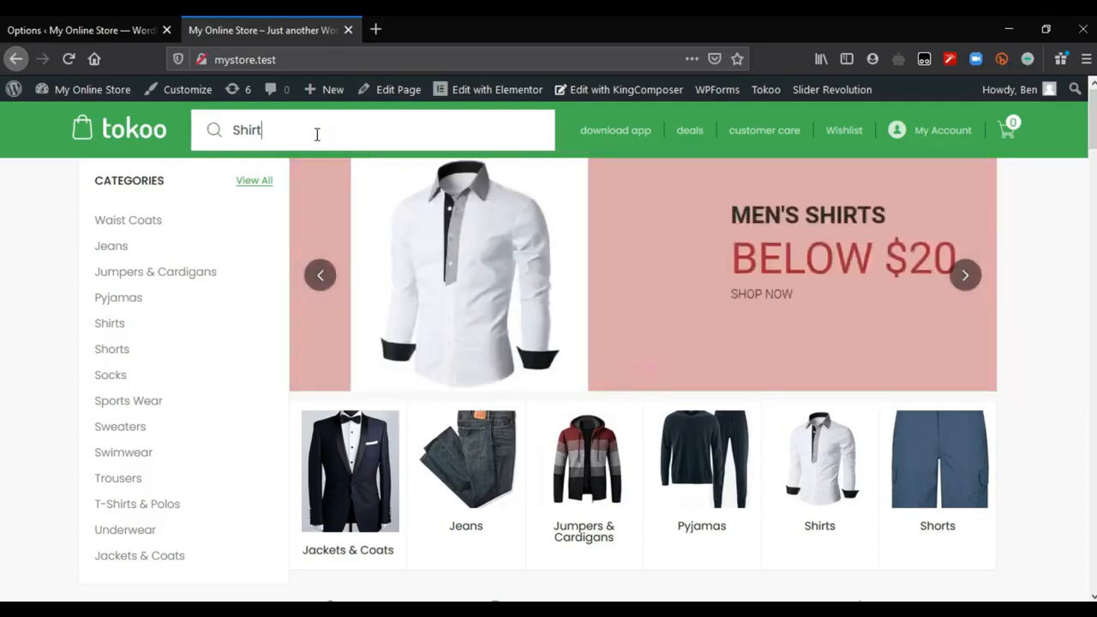
Step: Turn on Enable Live search in the Header Search options and save the changes
left_click(76, 26)
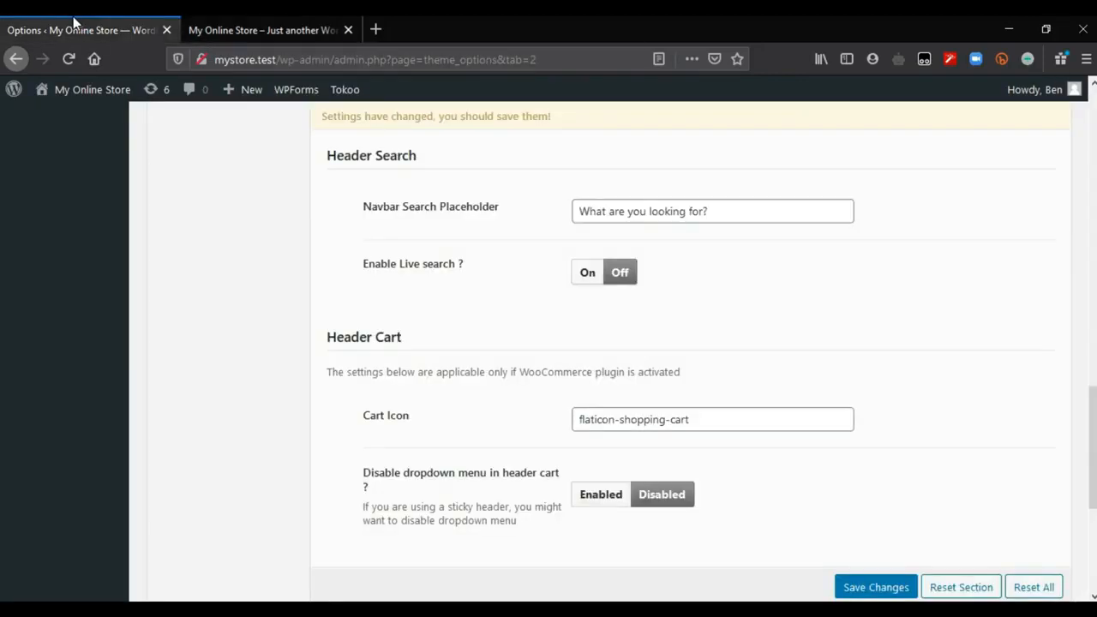
left_click(587, 276)
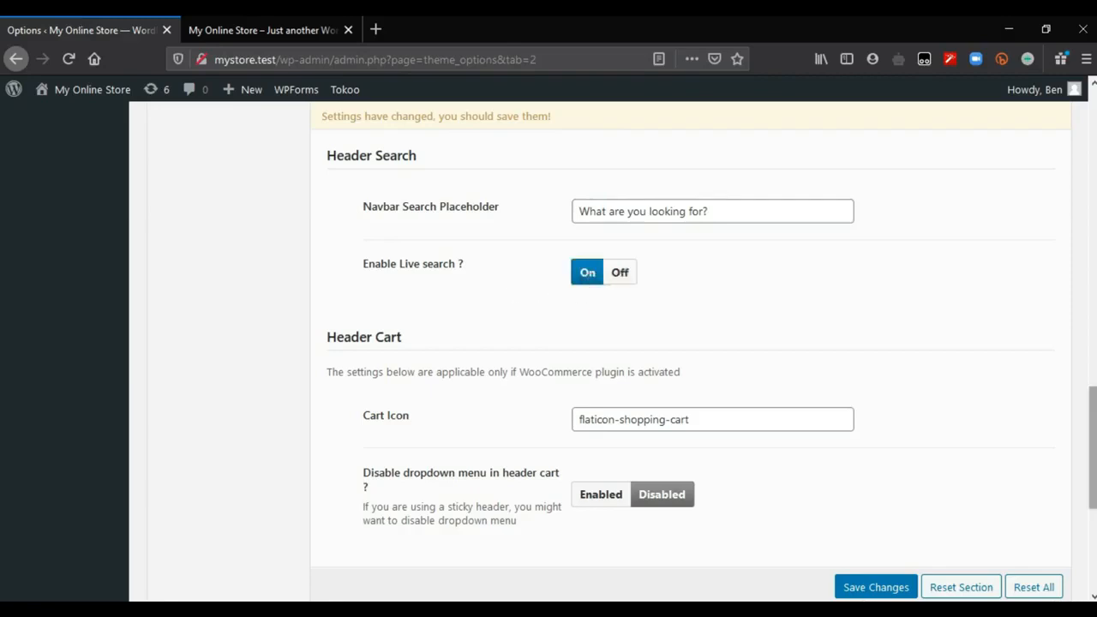
scroll(588, 284, "down", 3)
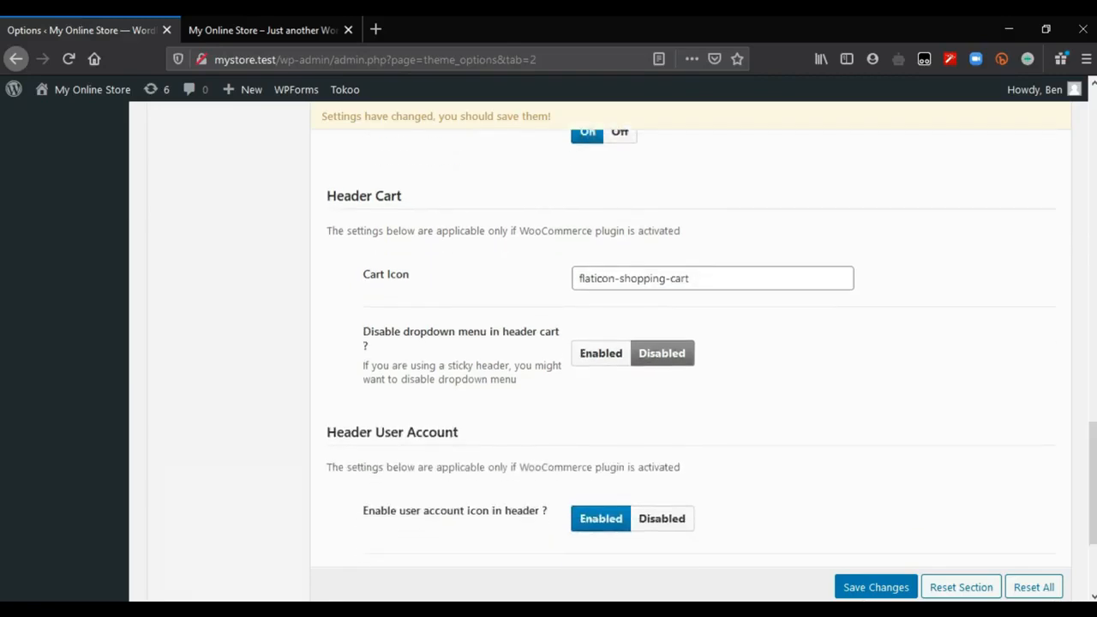
left_click(860, 587)
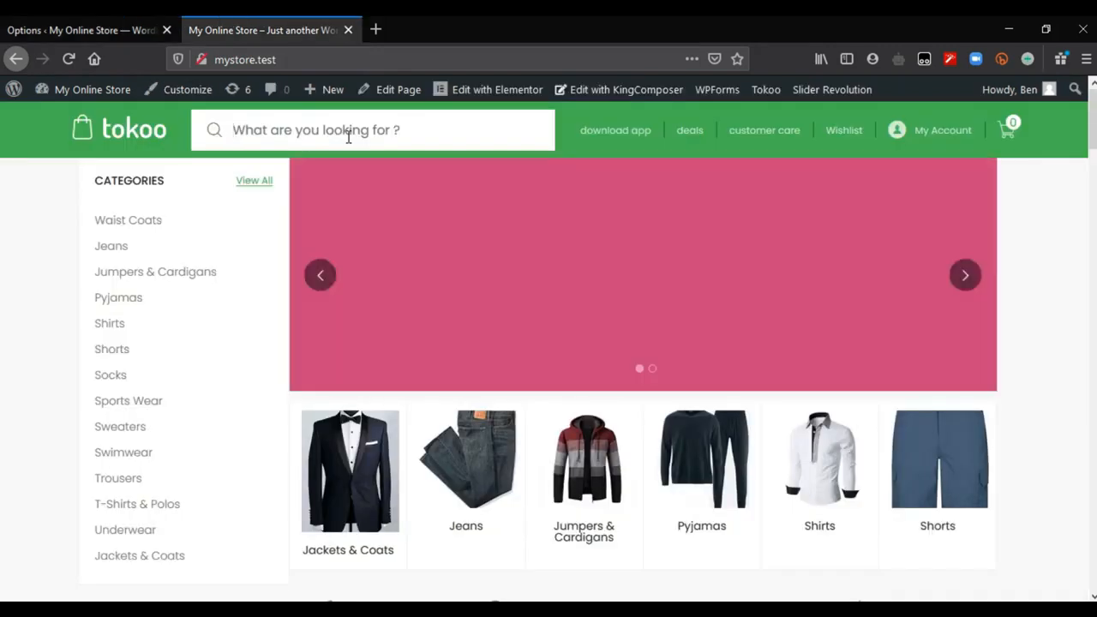
Step: Reload the storefront, live-search for "shirt", and view the 2020 Polos Tee Shirts product from the suggestions
key("F5")
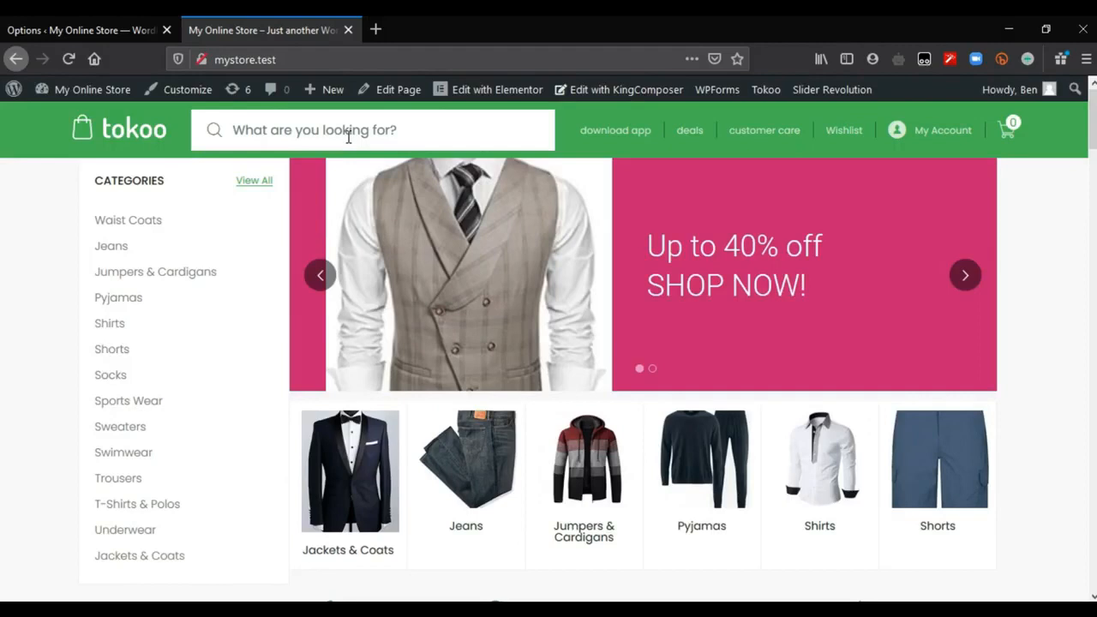
left_click(348, 134)
type("sh")
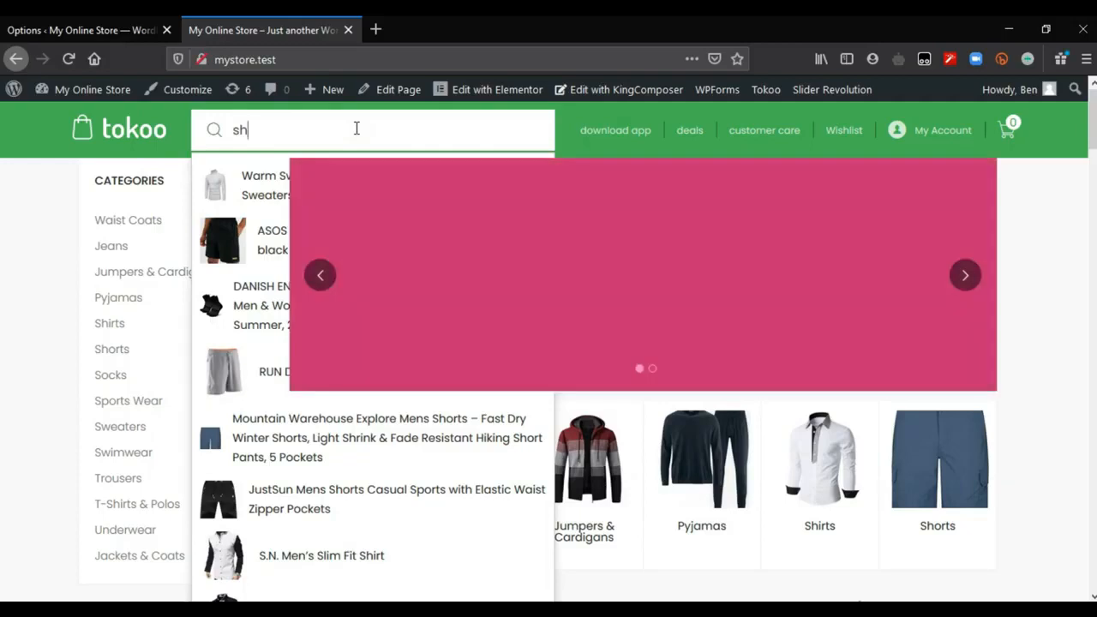
type("irt")
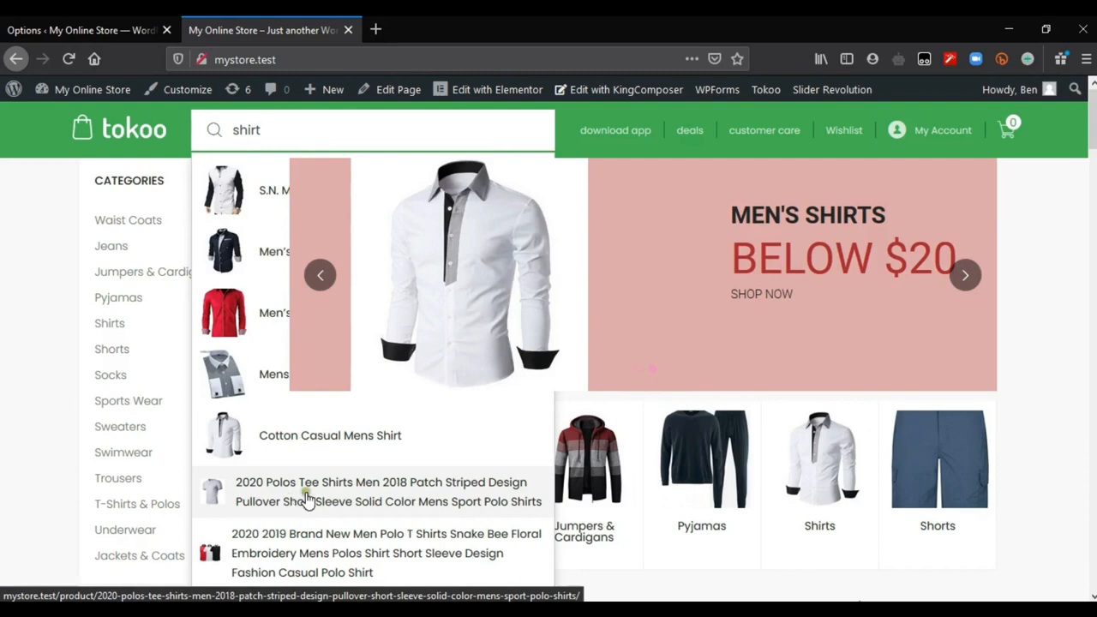
left_click(334, 494)
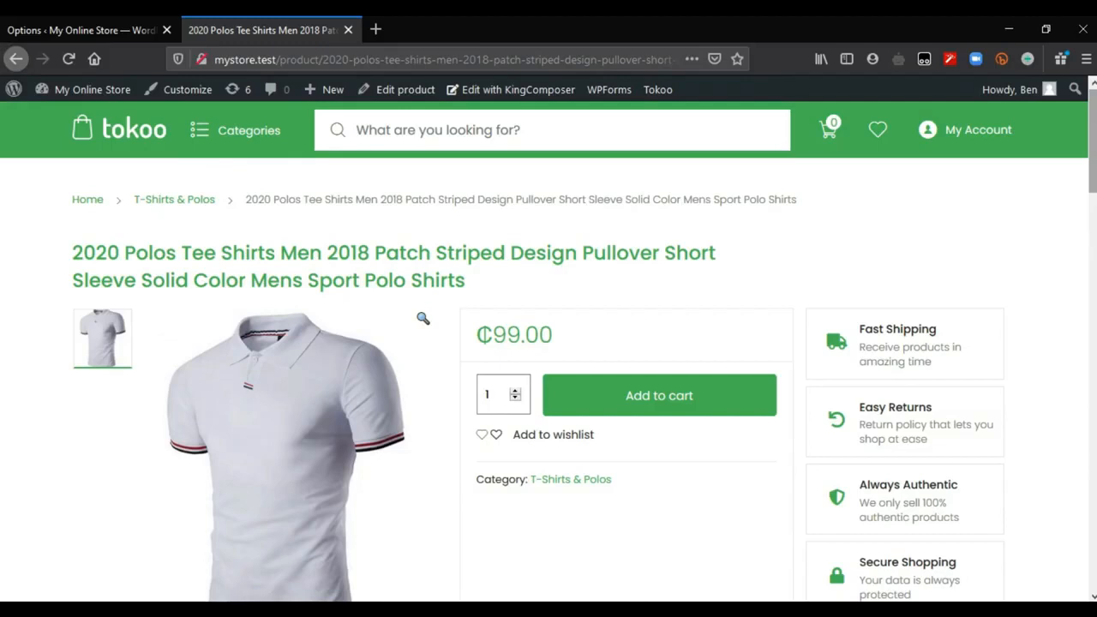
scroll(696, 180, "down", 3)
scroll(696, 180, "up", 3)
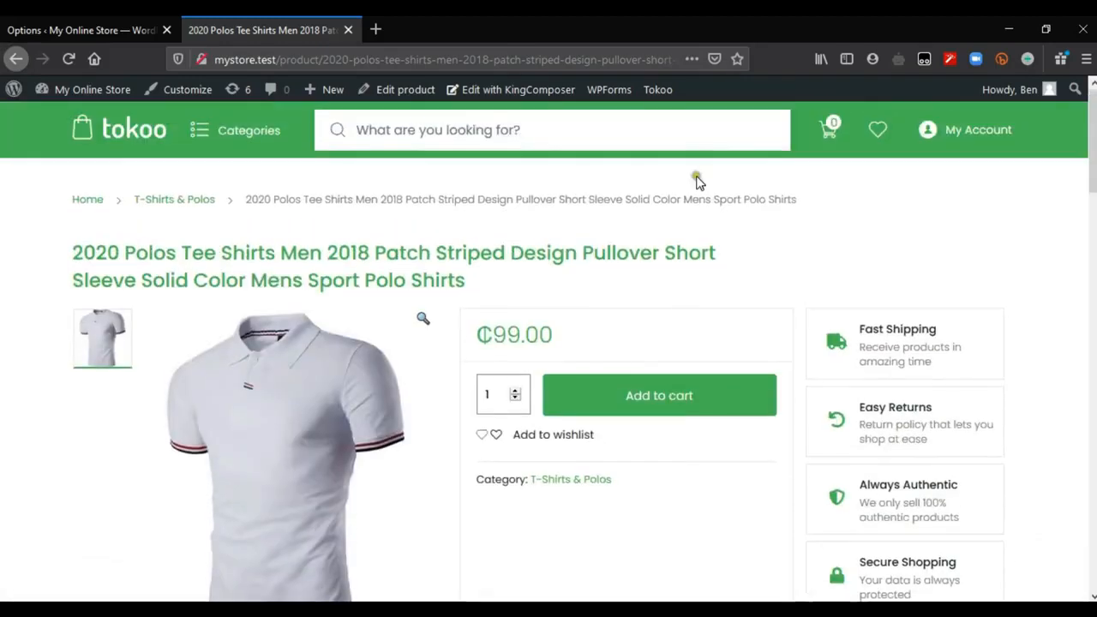
Step: Return to the theme options and review the Header Search and Header Cart settings
left_click(98, 27)
scroll(623, 231, "up", 2)
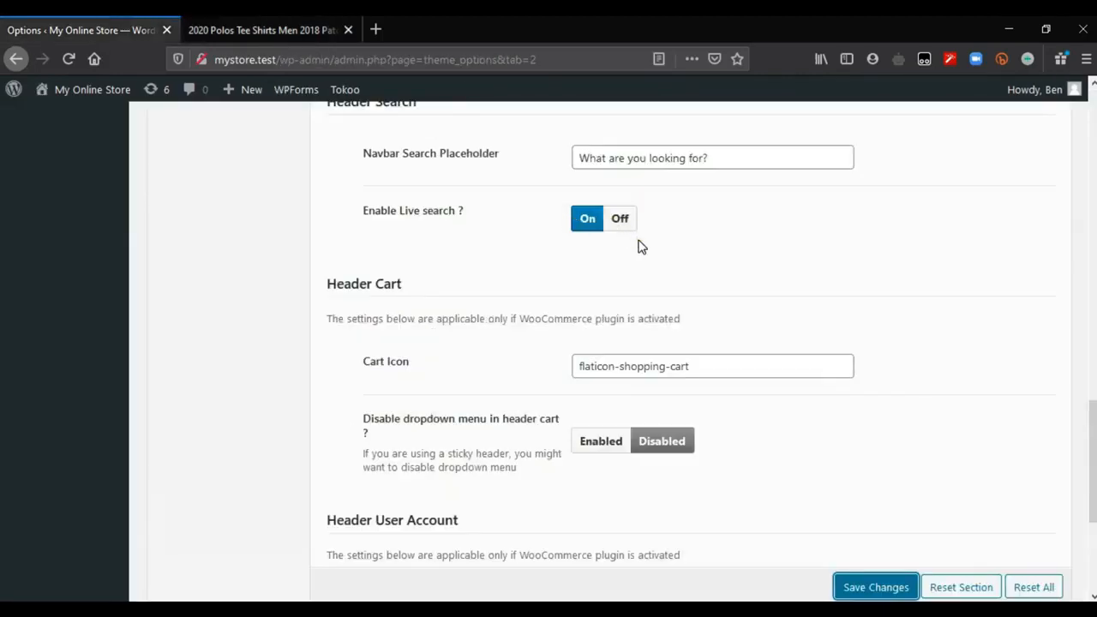
scroll(1045, 438, "down", 3)
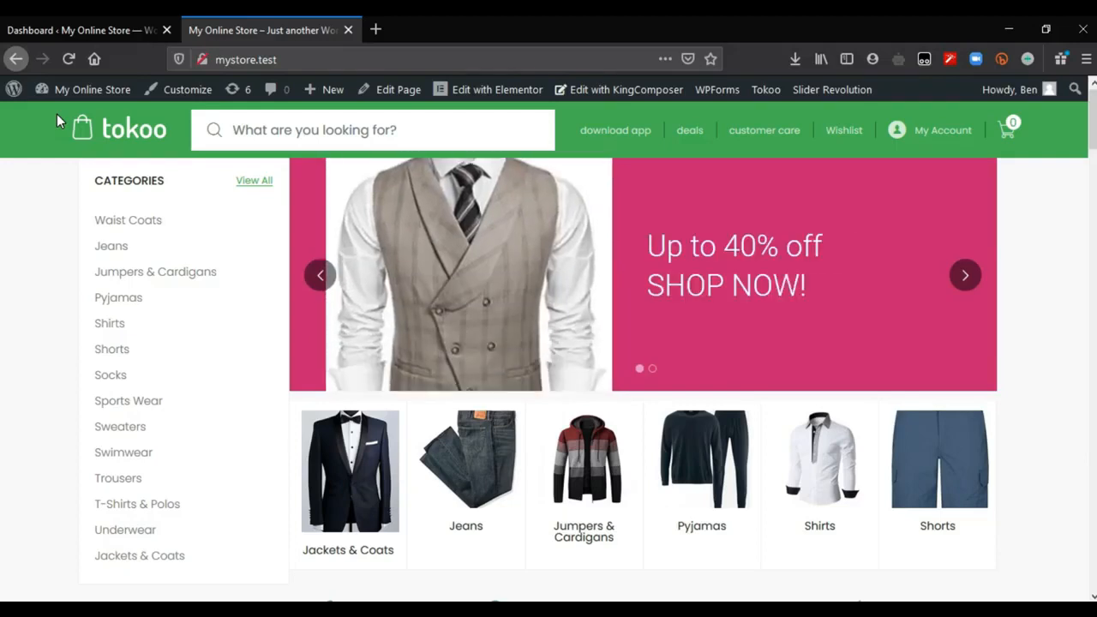
Step: Open the Site Identity section of the WordPress Customizer and bring up the logo selection from the media library
left_click(71, 18)
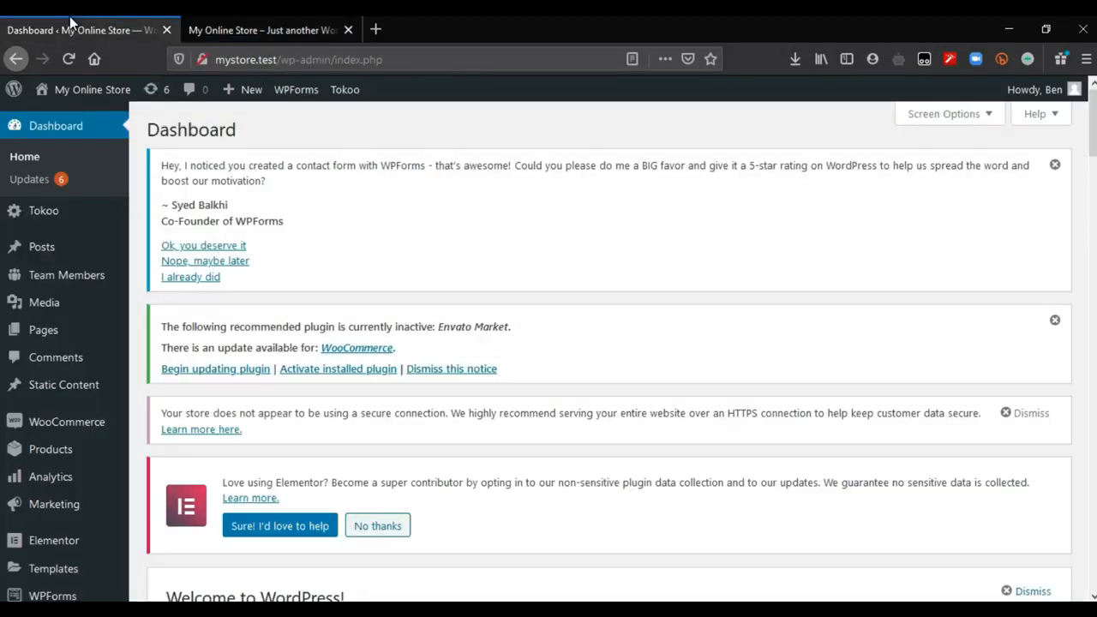
scroll(332, 503, "down", 3)
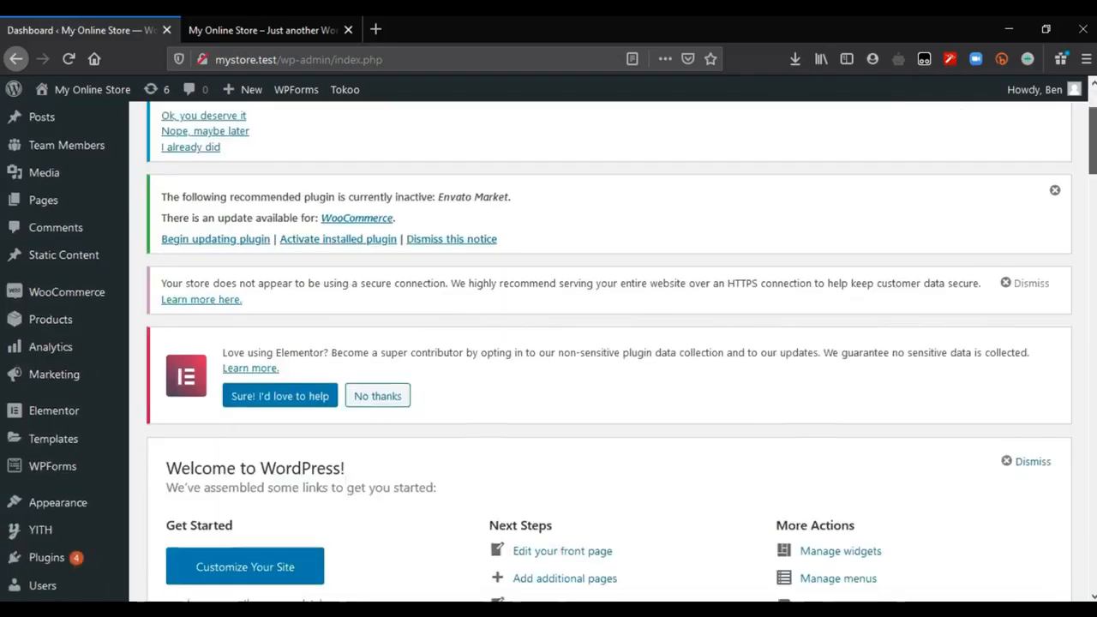
scroll(563, 301, "down", 2)
mouse_move(58, 415)
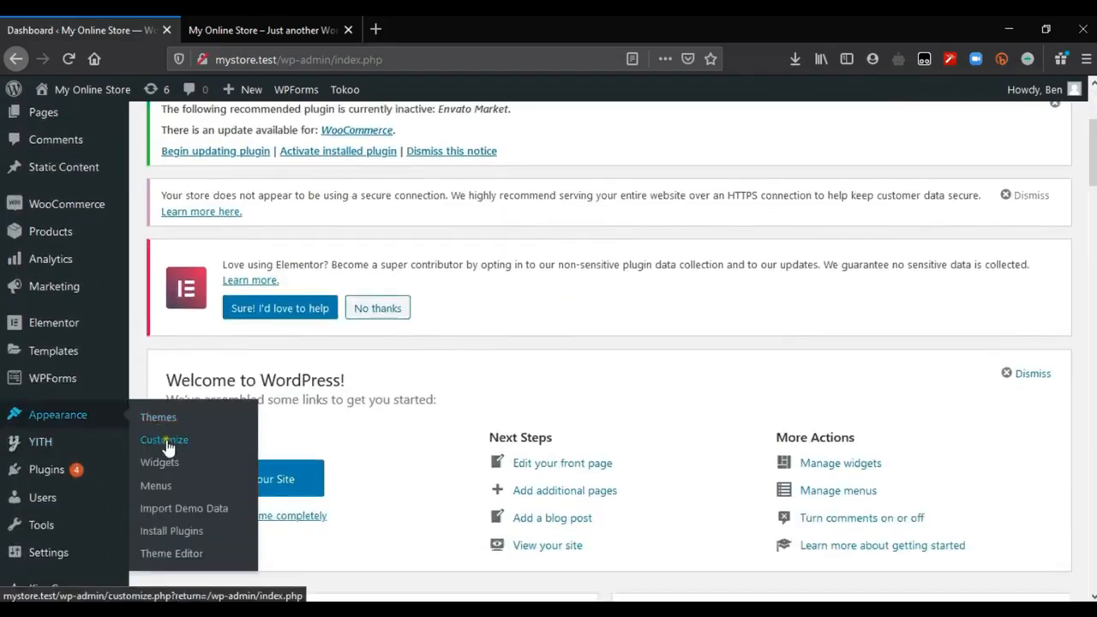
left_click(168, 451)
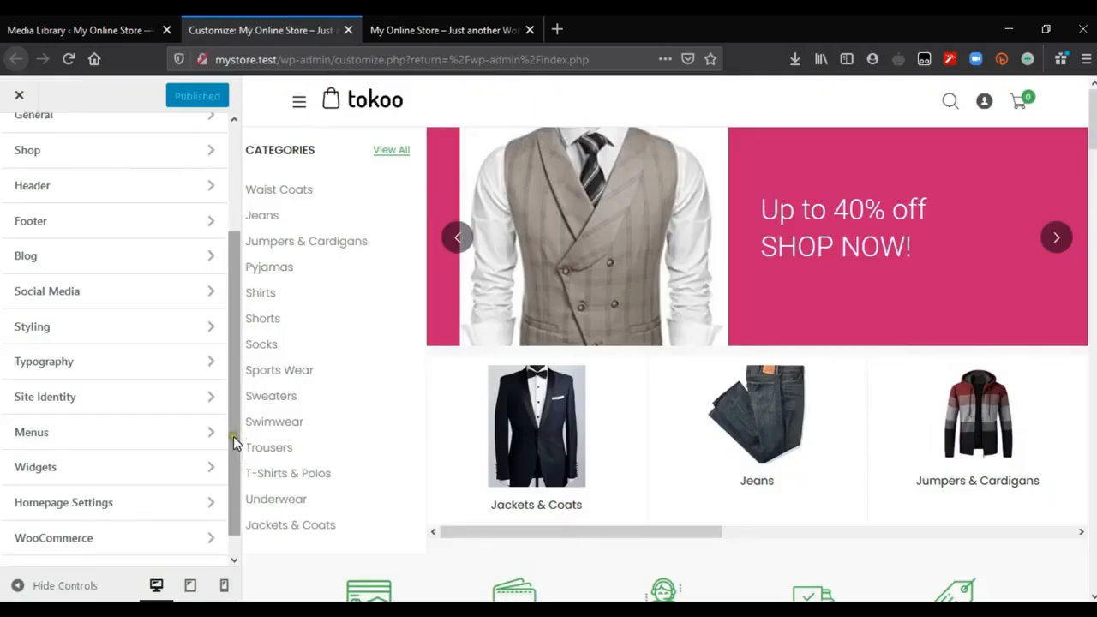
left_click(204, 401)
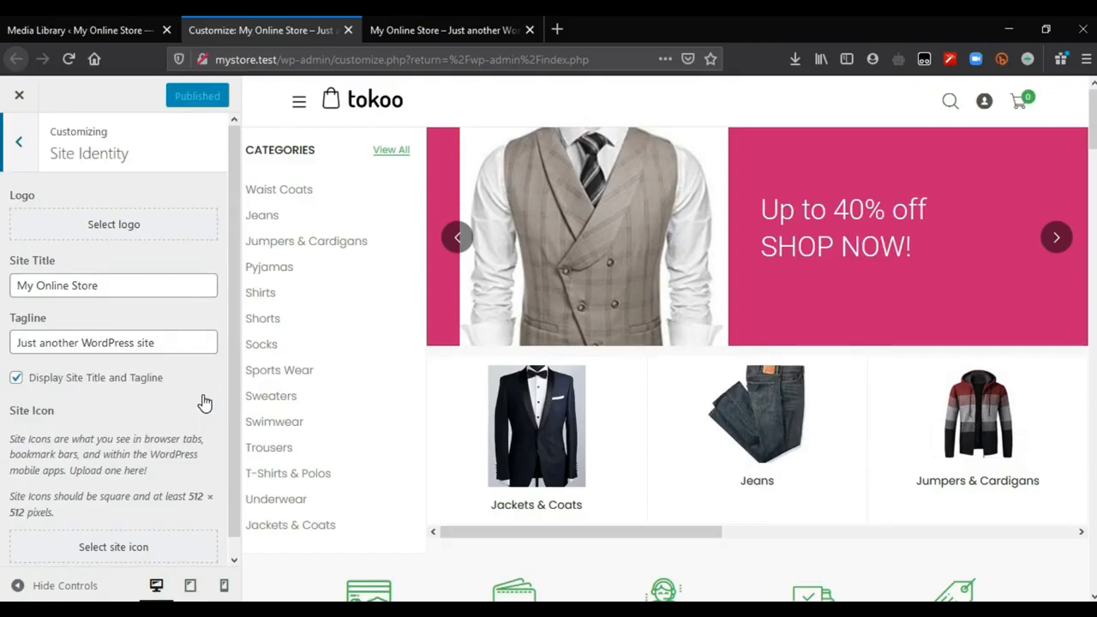
left_click(108, 231)
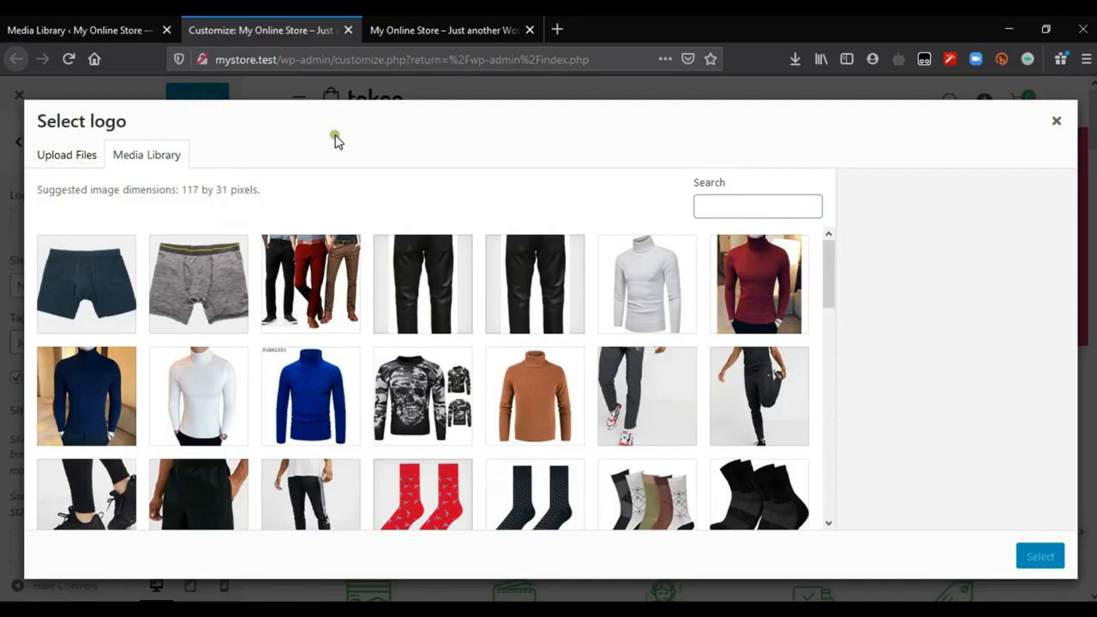
Step: Switch to Canva in a new browser tab and open its logo templates
left_click(557, 29)
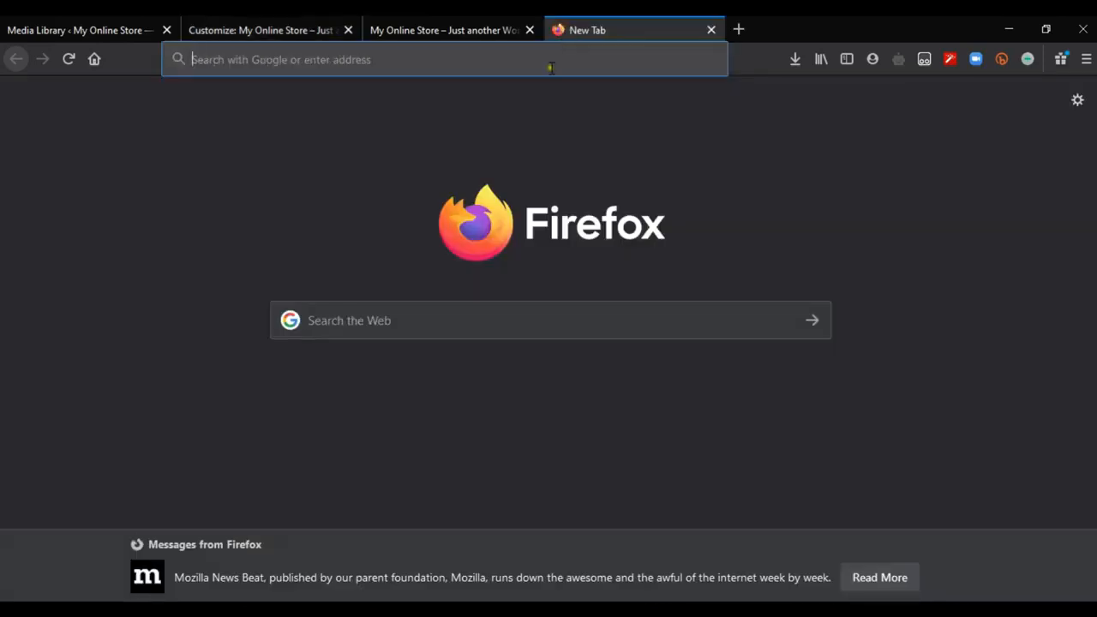
type("canva.com/")
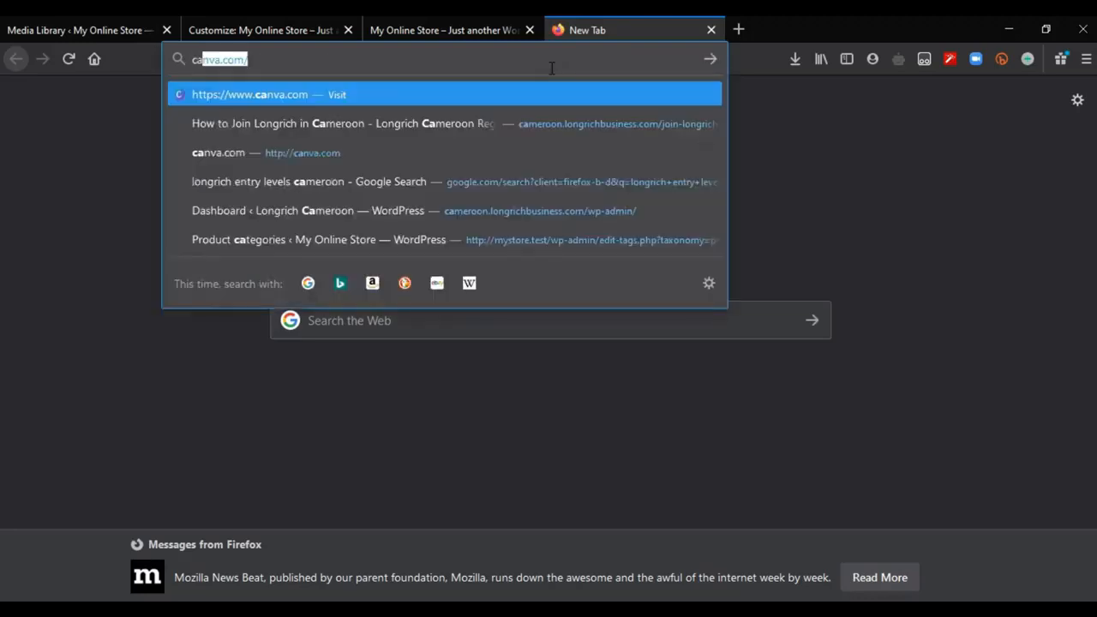
key("Return")
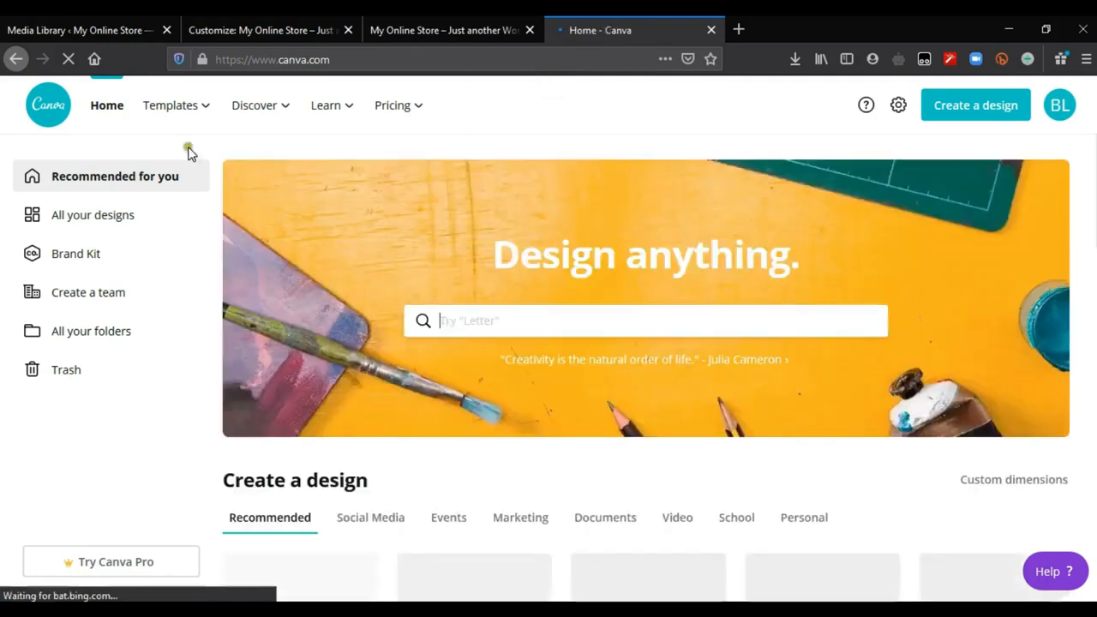
mouse_move(196, 115)
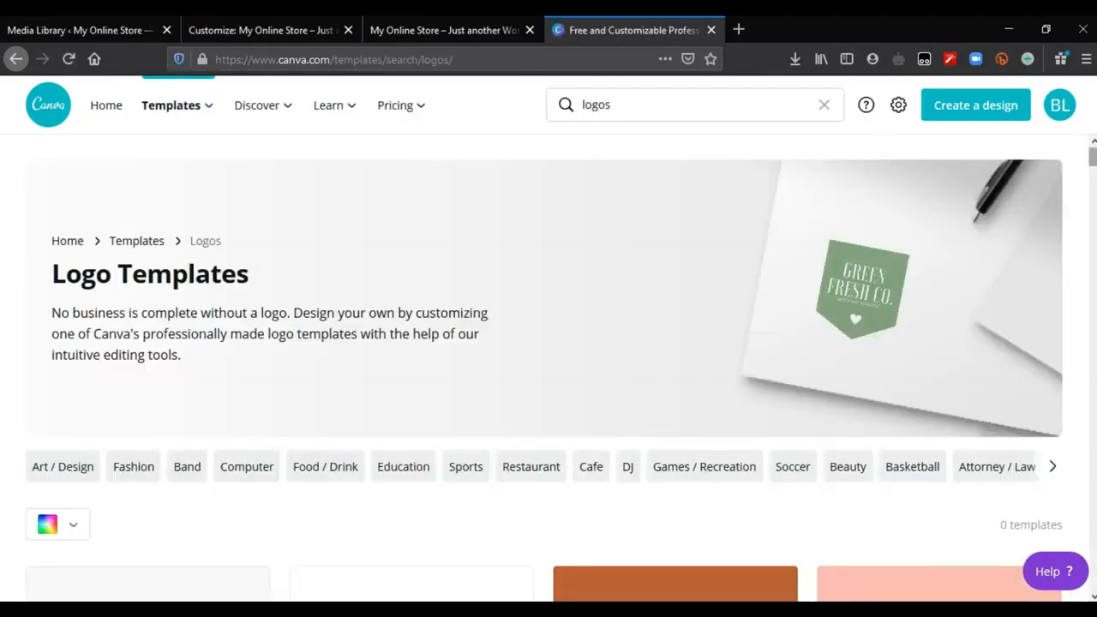
Step: Find the Black and Yellow Cart Retail Logo among the logo templates and open it for editing
scroll(549, 369, "down", 3)
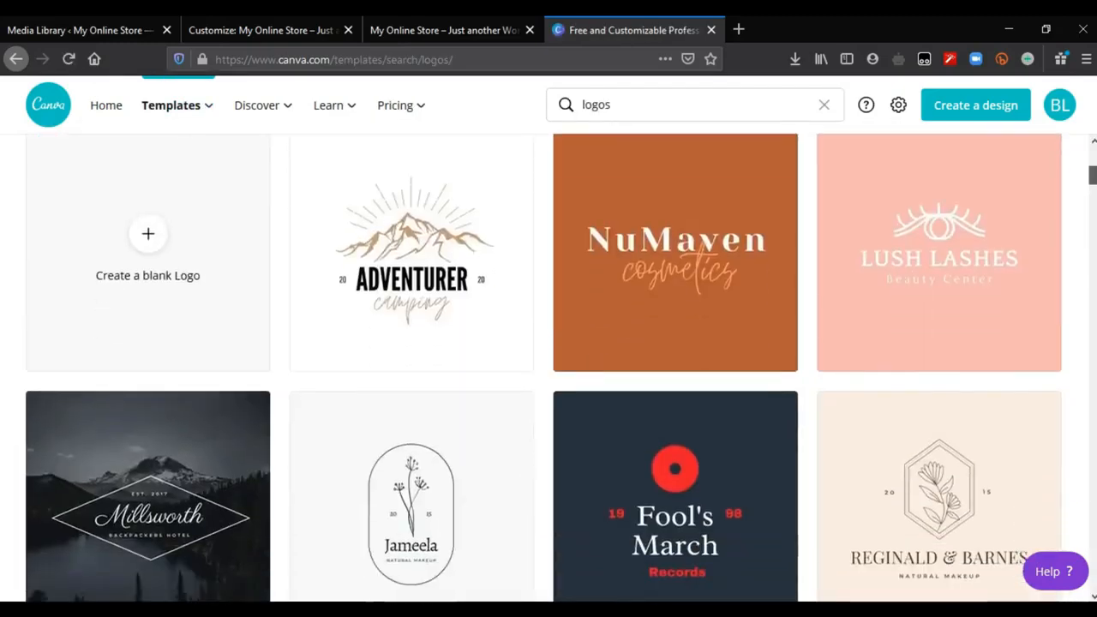
scroll(549, 368, "down", 10)
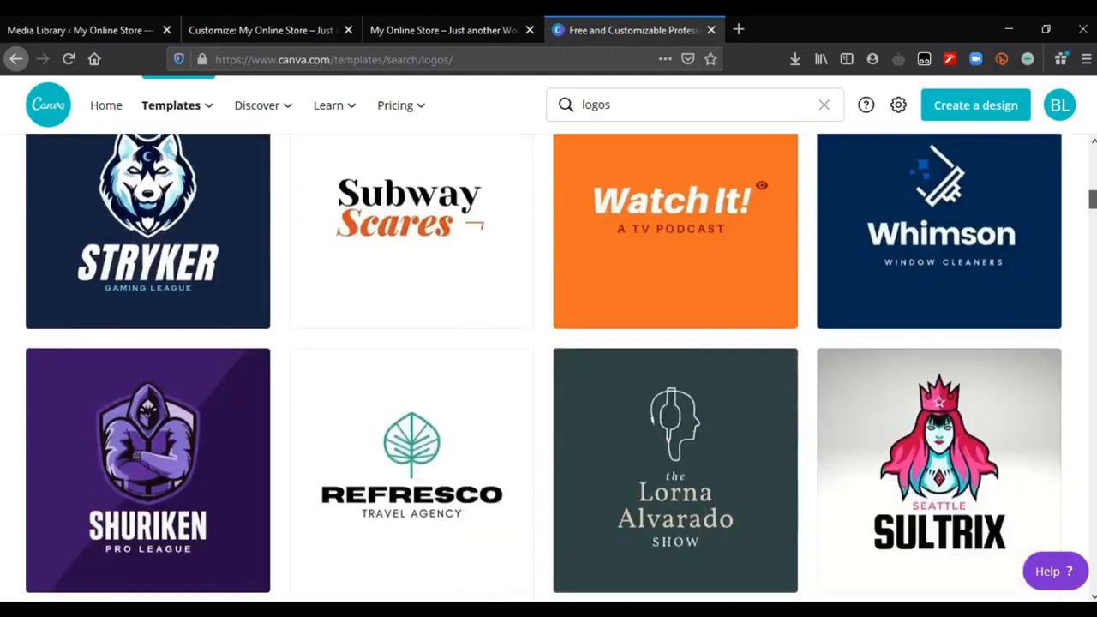
scroll(549, 368, "down", 1)
scroll(549, 369, "down", 1)
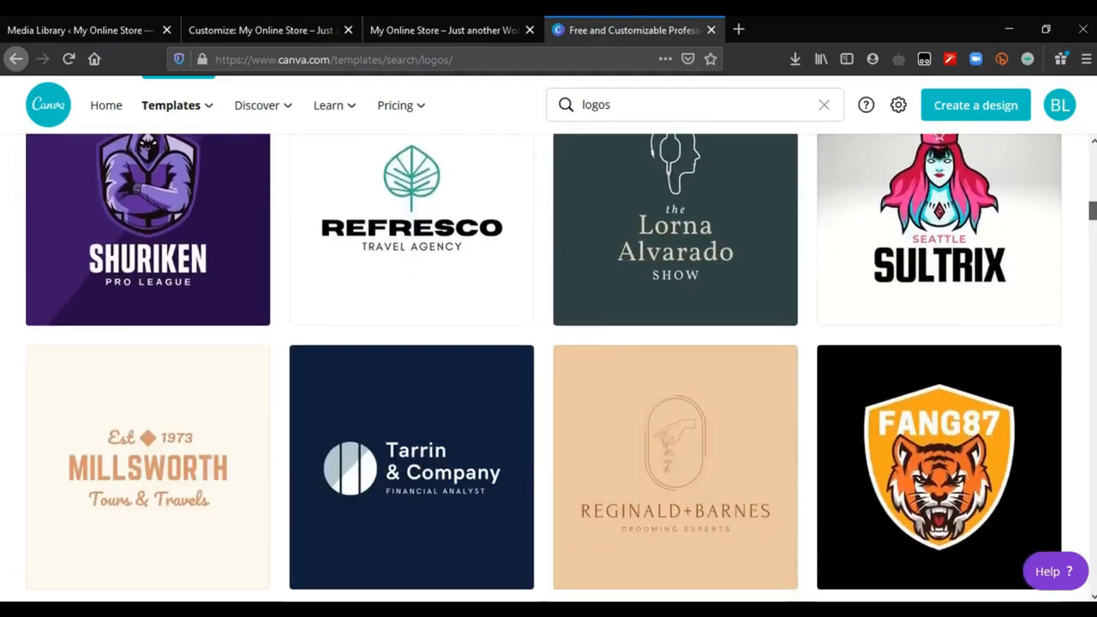
scroll(549, 368, "down", 11)
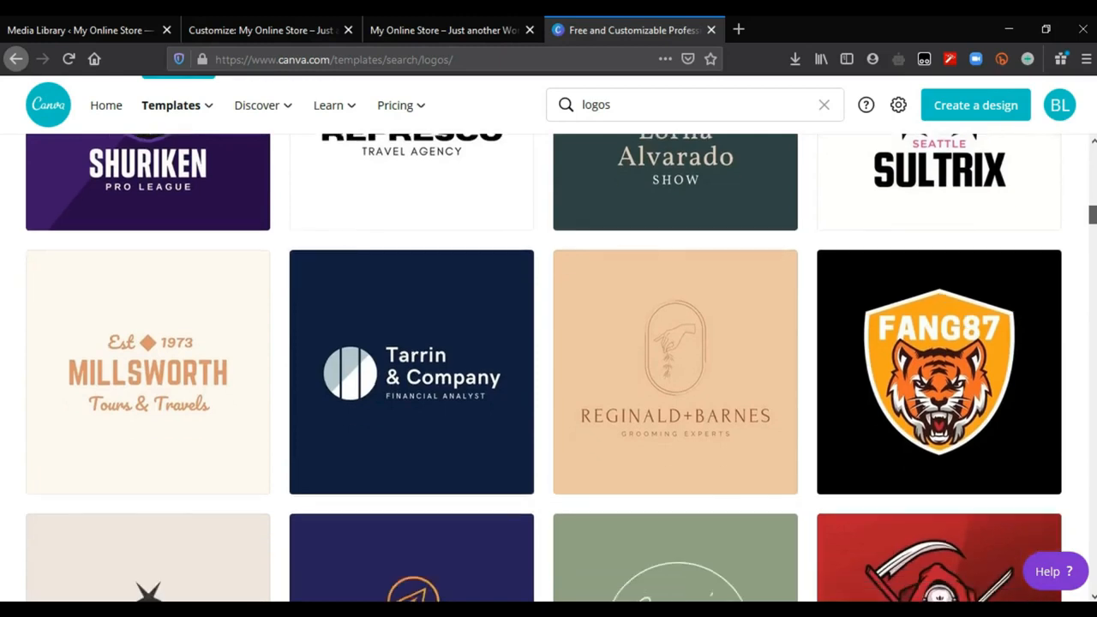
scroll(549, 368, "down", 11)
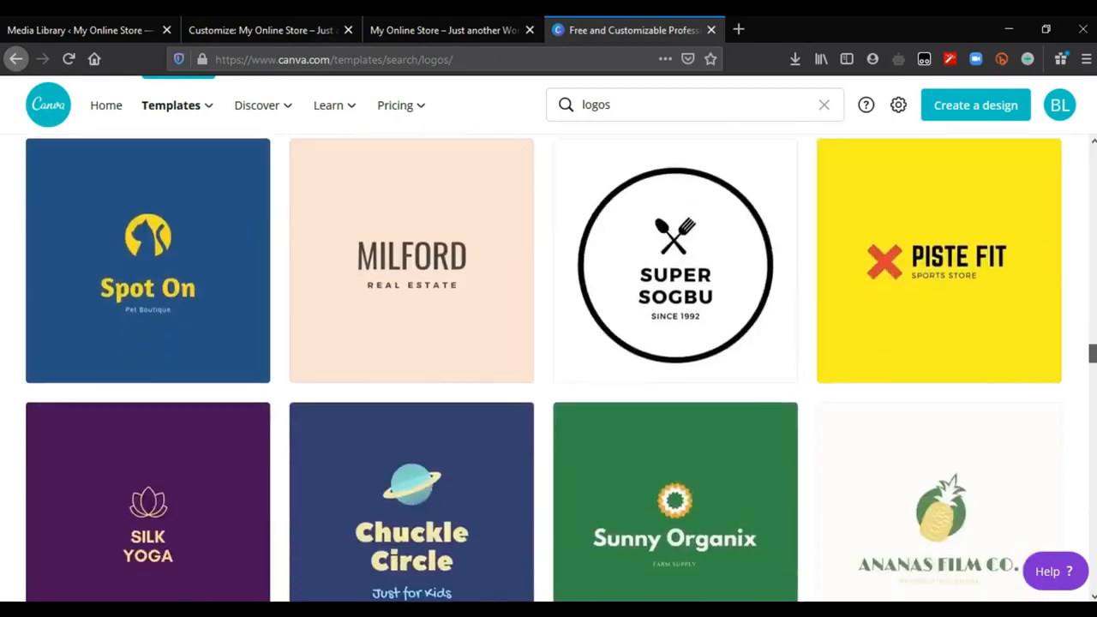
scroll(681, 386, "down", 10)
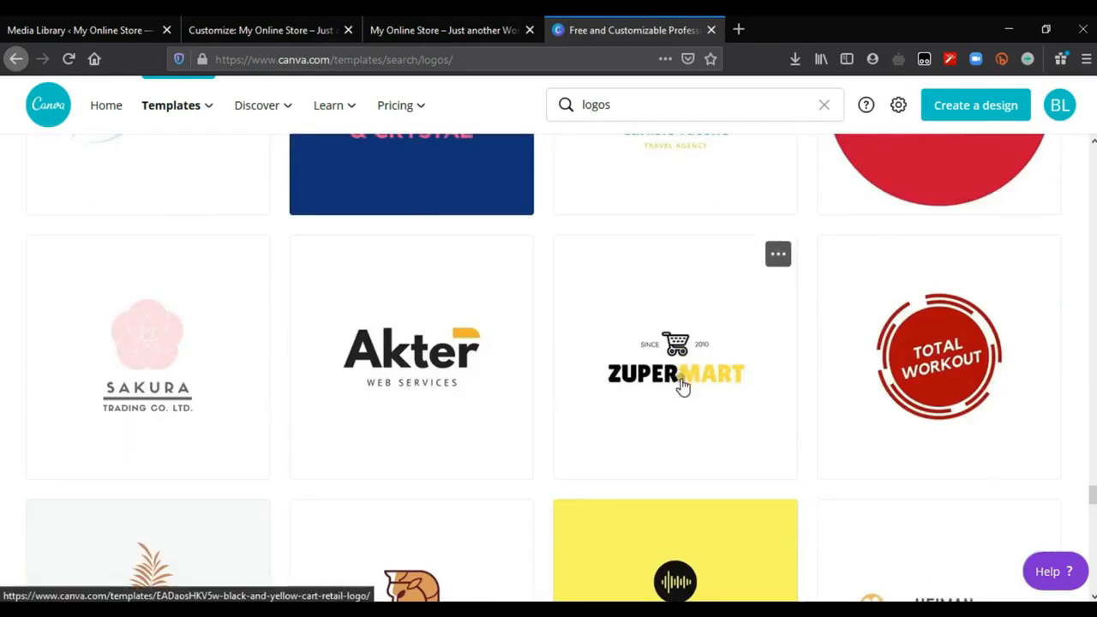
left_click(681, 386)
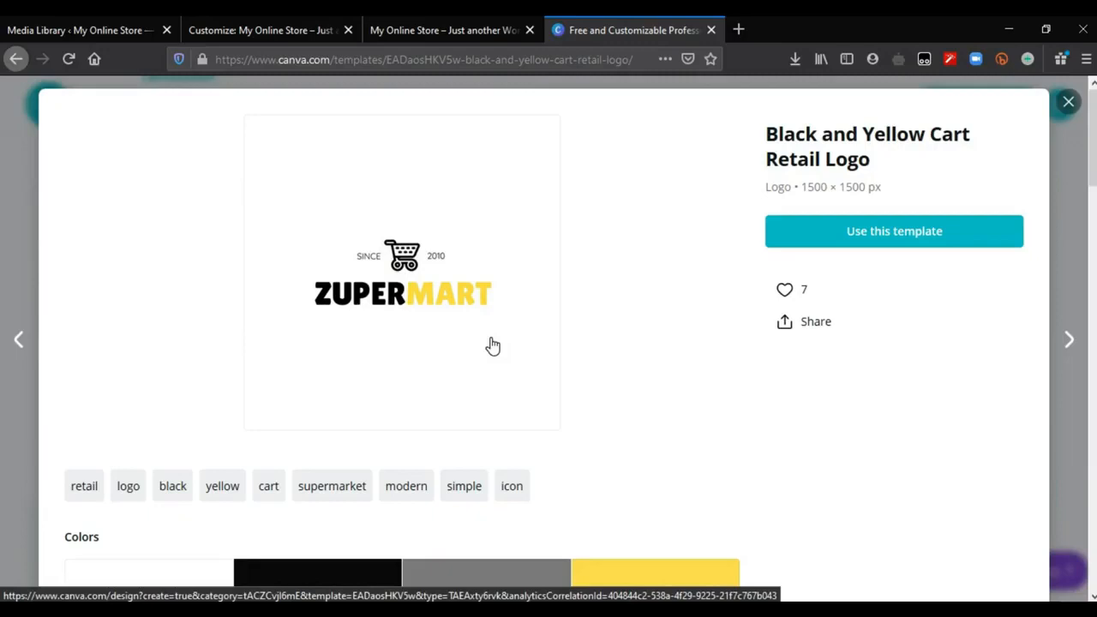
left_click(457, 294)
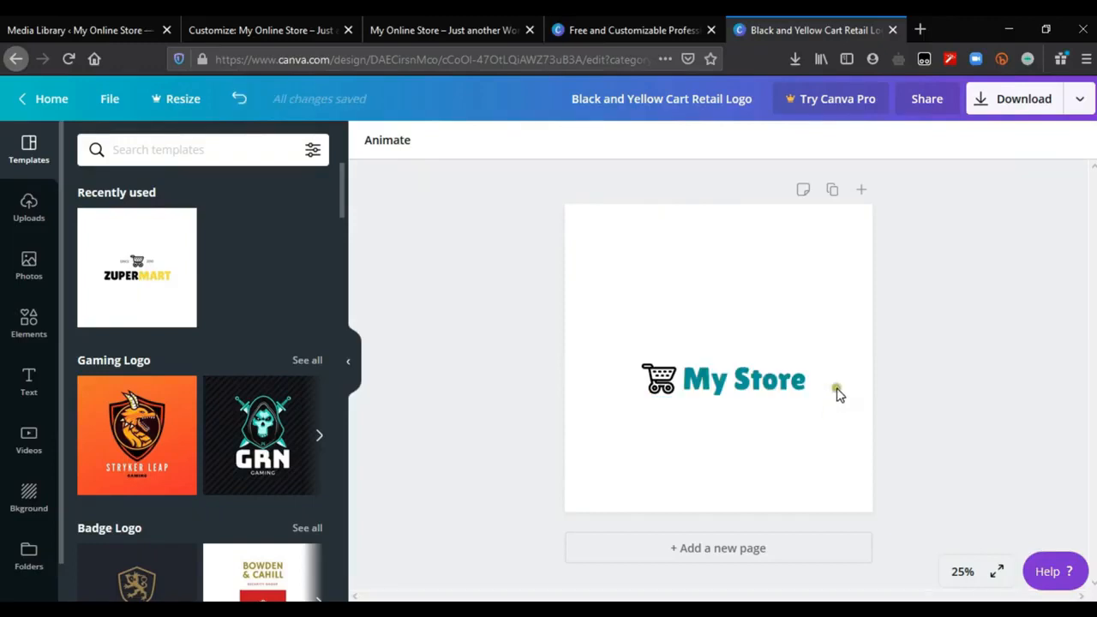
Step: Download the finished My Store logo from Canva as a PNG file
left_click(1020, 97)
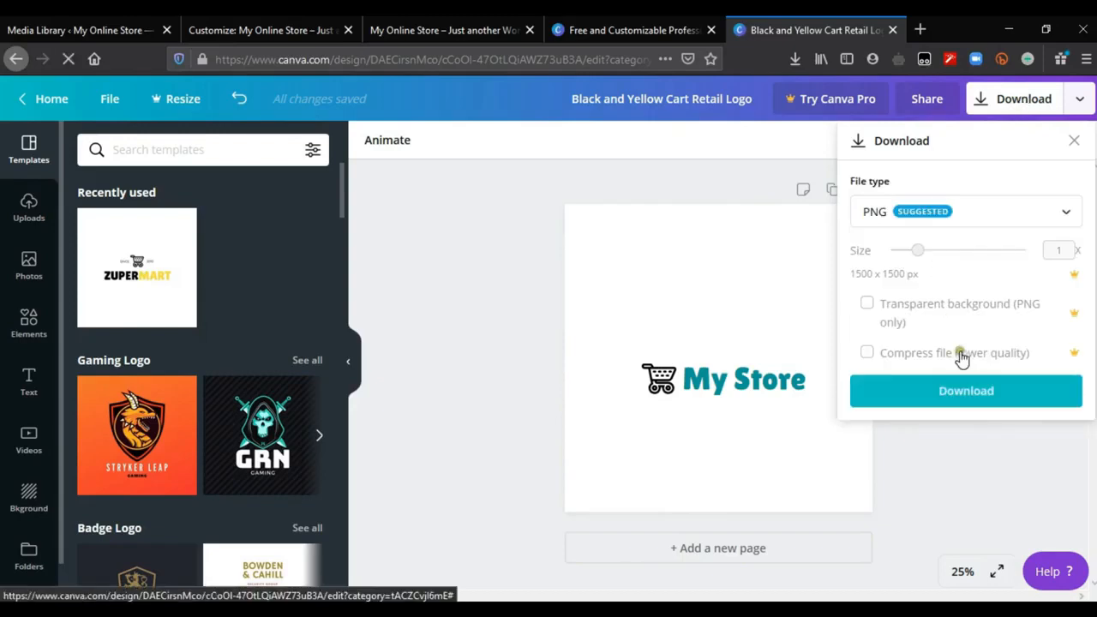
left_click(971, 392)
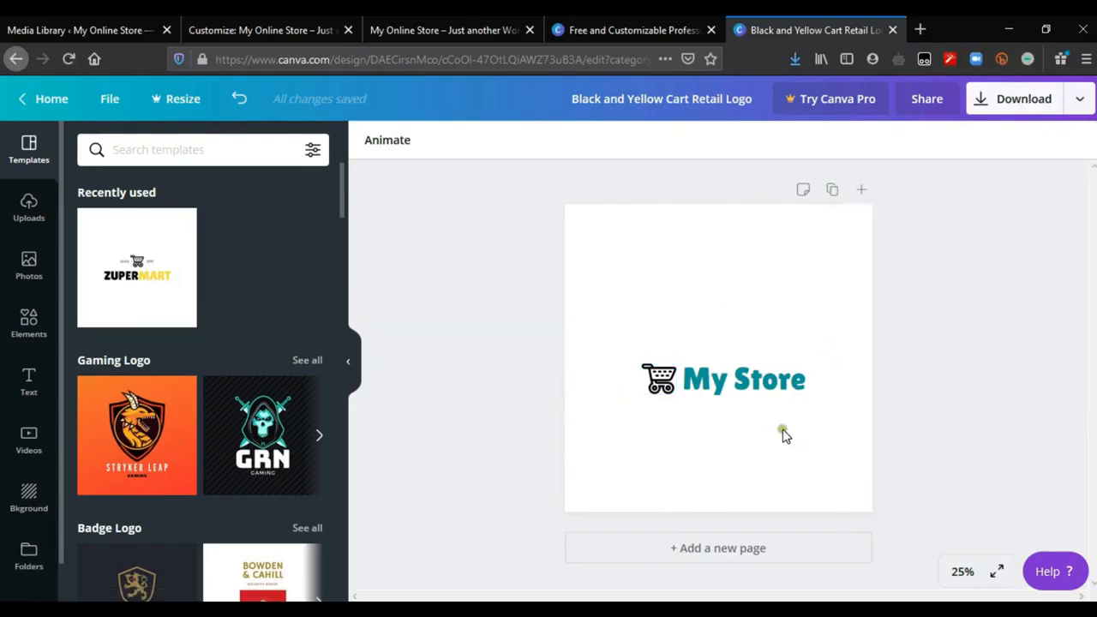
Step: Open remove.bg in a new browser tab, upload the Black and Yellow Cart Retail Logo, and save the background-free preview image
left_click(919, 30)
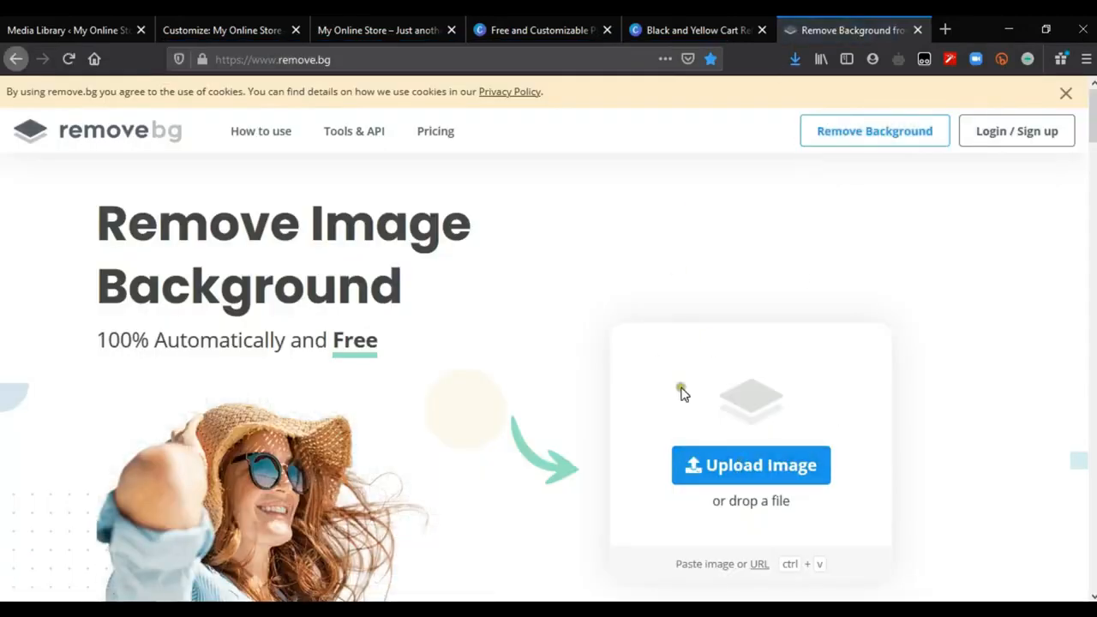
left_click(754, 469)
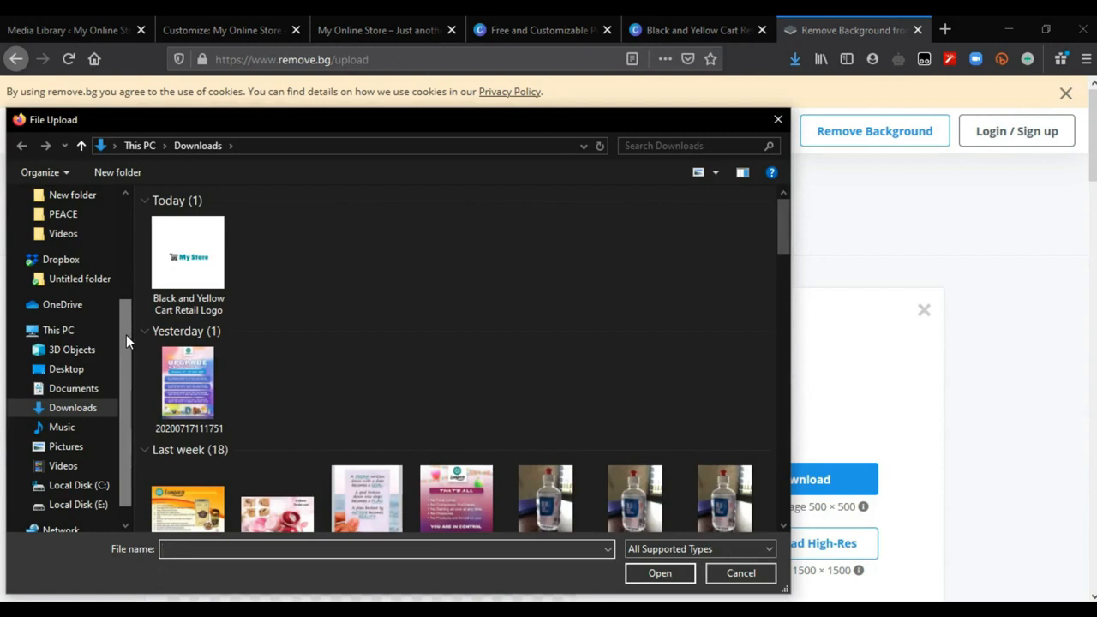
double_click(188, 266)
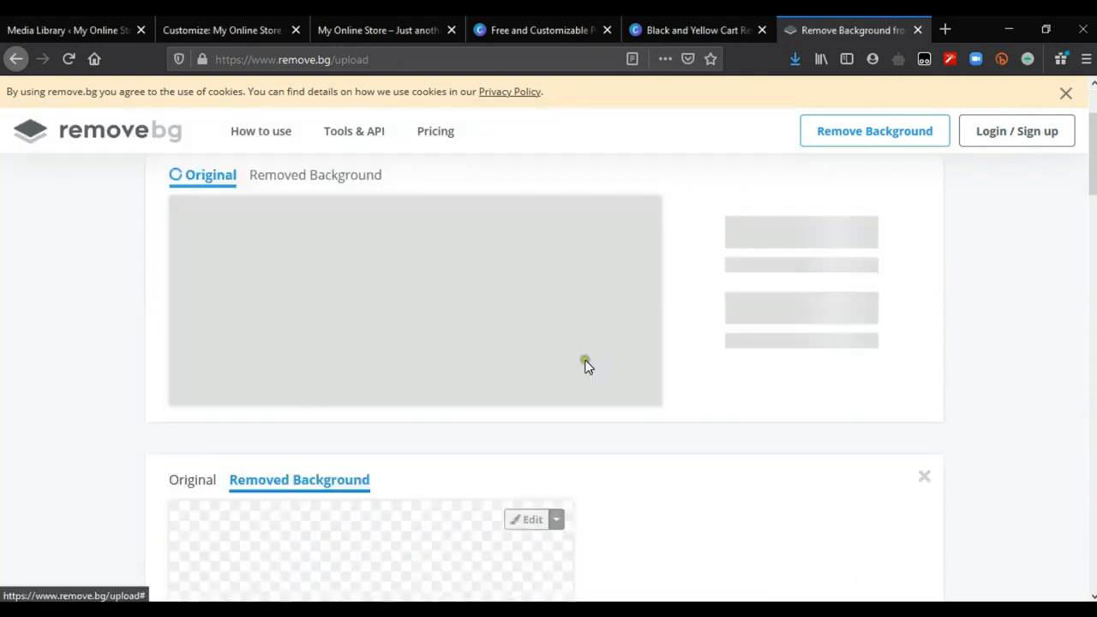
left_click_drag(1092, 163, 1093, 165)
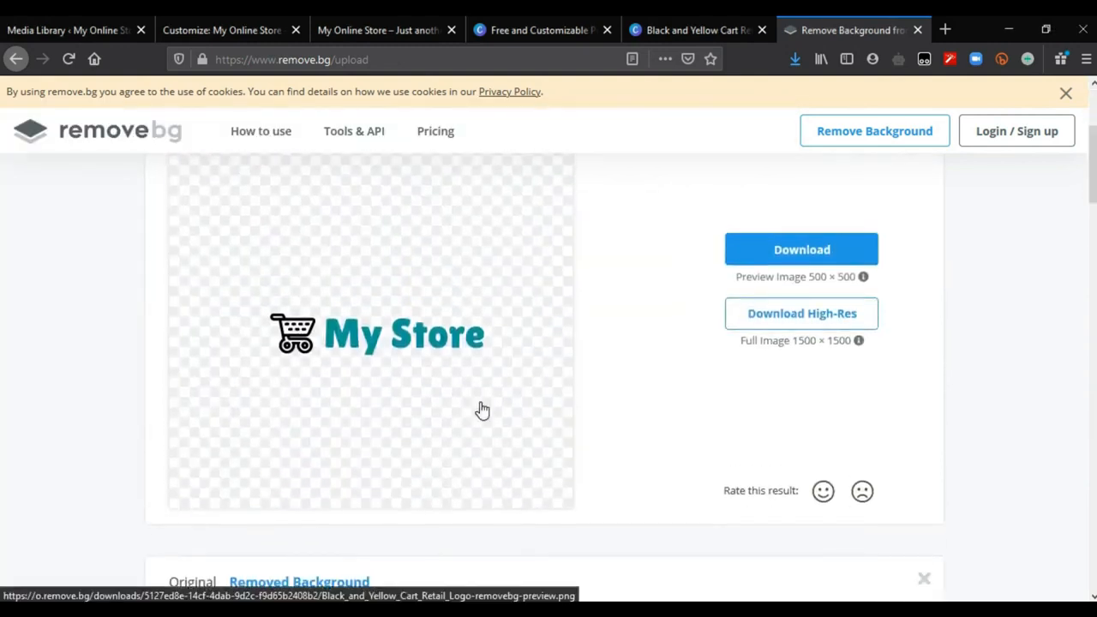
left_click(787, 257)
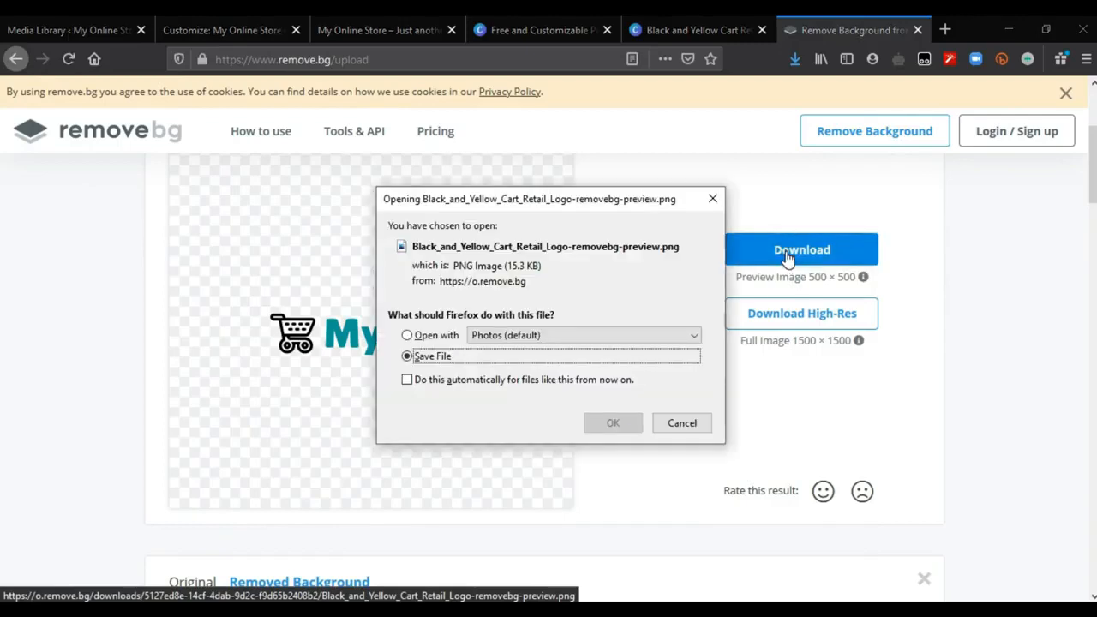
left_click(619, 426)
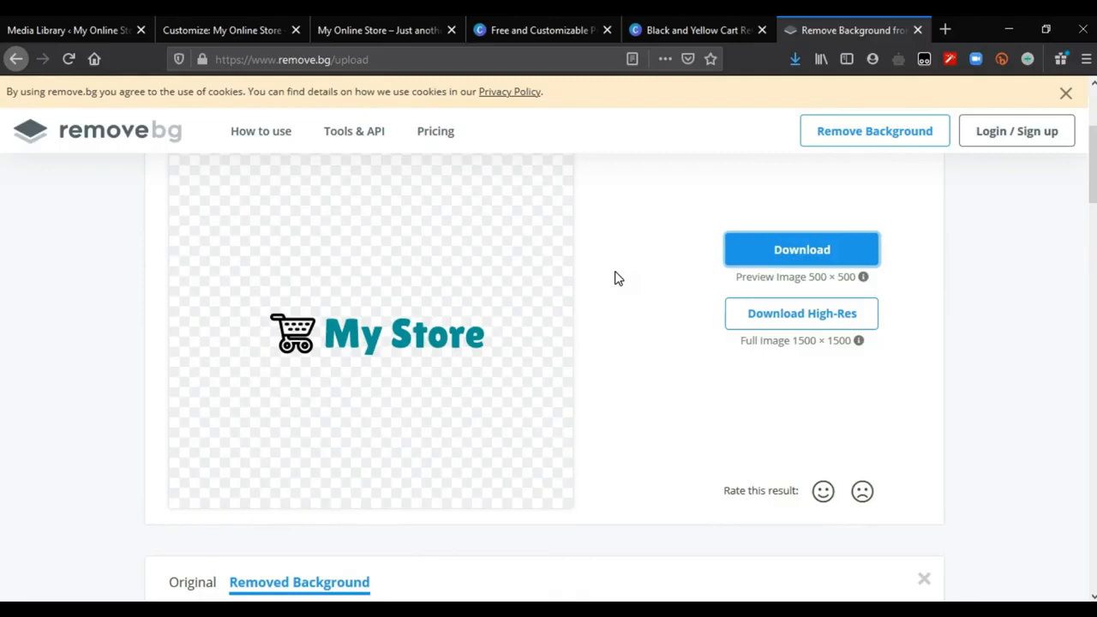
Step: Open resizeimage.net in a new browser tab and upload the background-free logo image
left_click(946, 32)
type("resizeimage.net/")
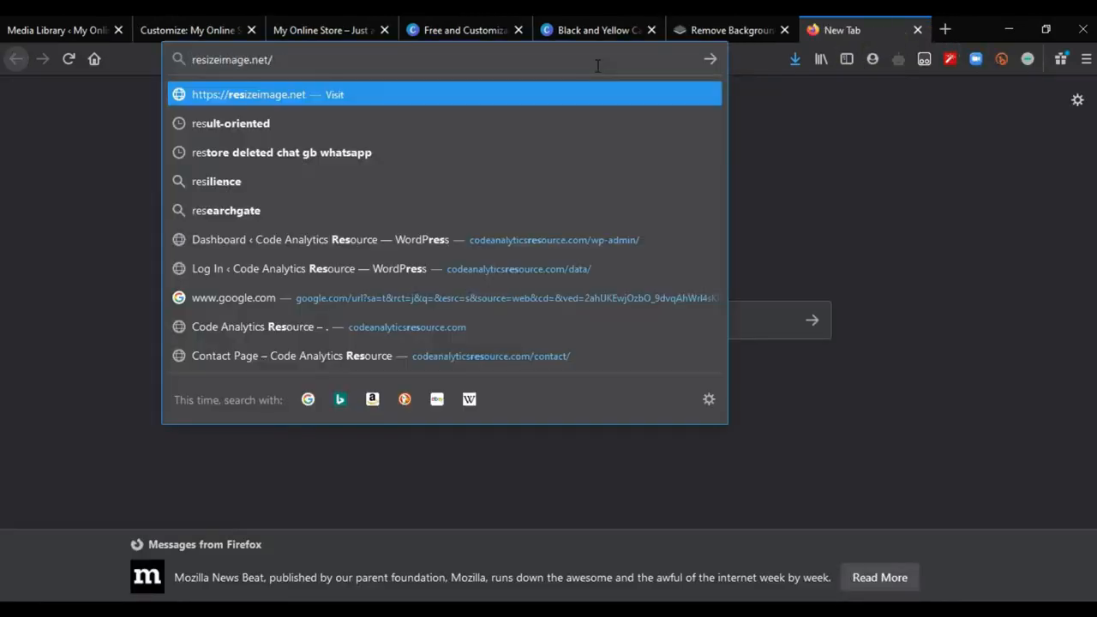
key("Return")
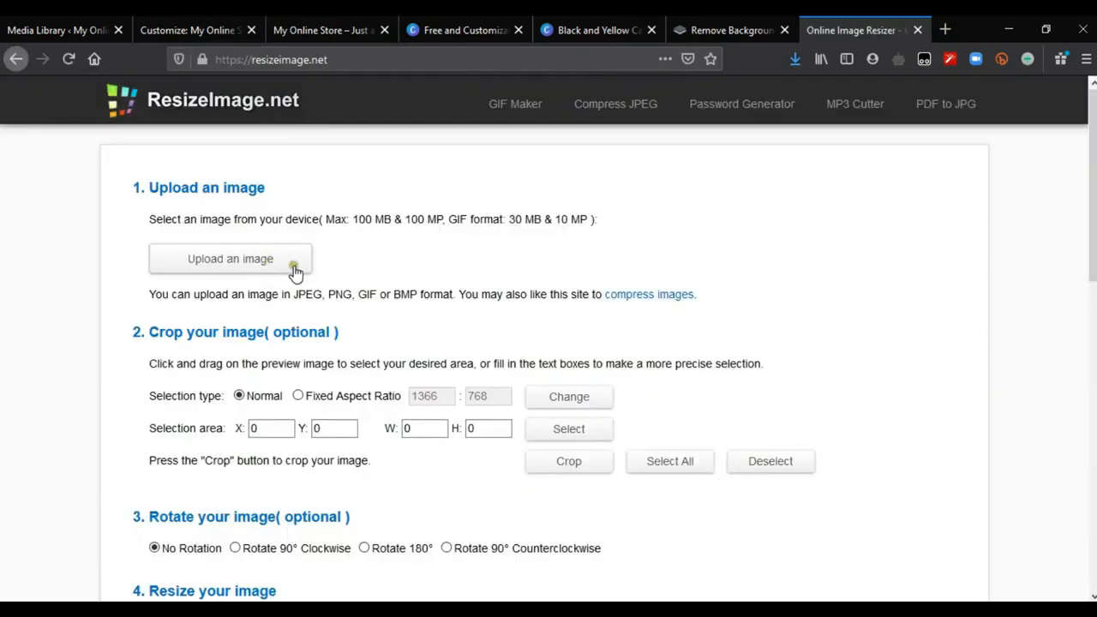
left_click(293, 271)
double_click(196, 277)
Step: Crop the logo image tightly around the cart and the My Store text, to about 279 x 67 px
left_click_drag(1093, 257, 1092, 271)
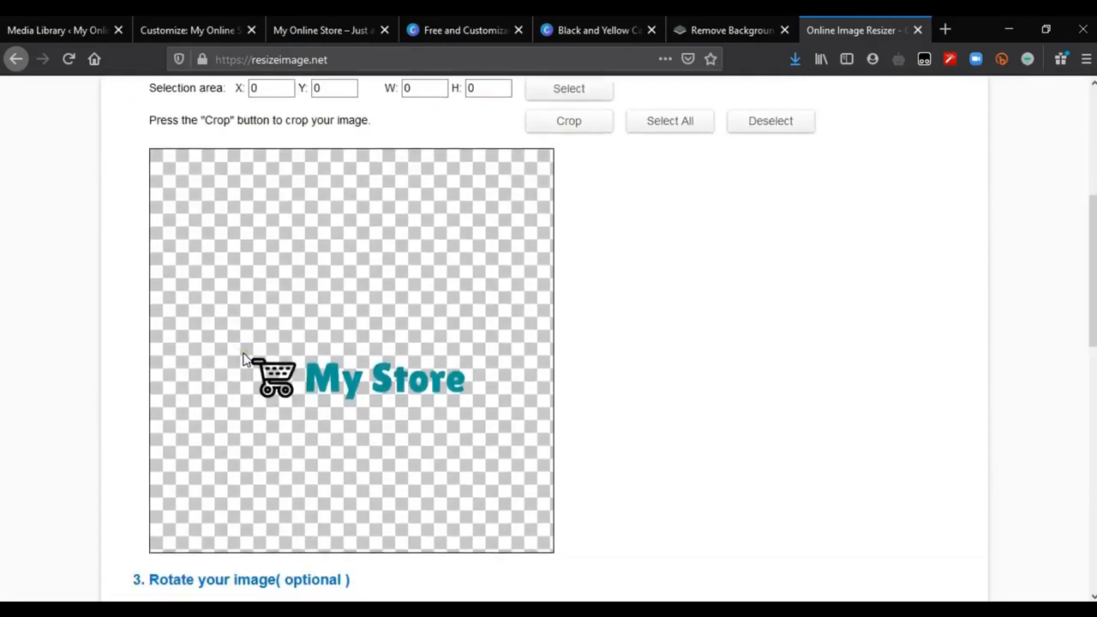
left_click_drag(246, 349, 470, 402)
left_click(583, 127)
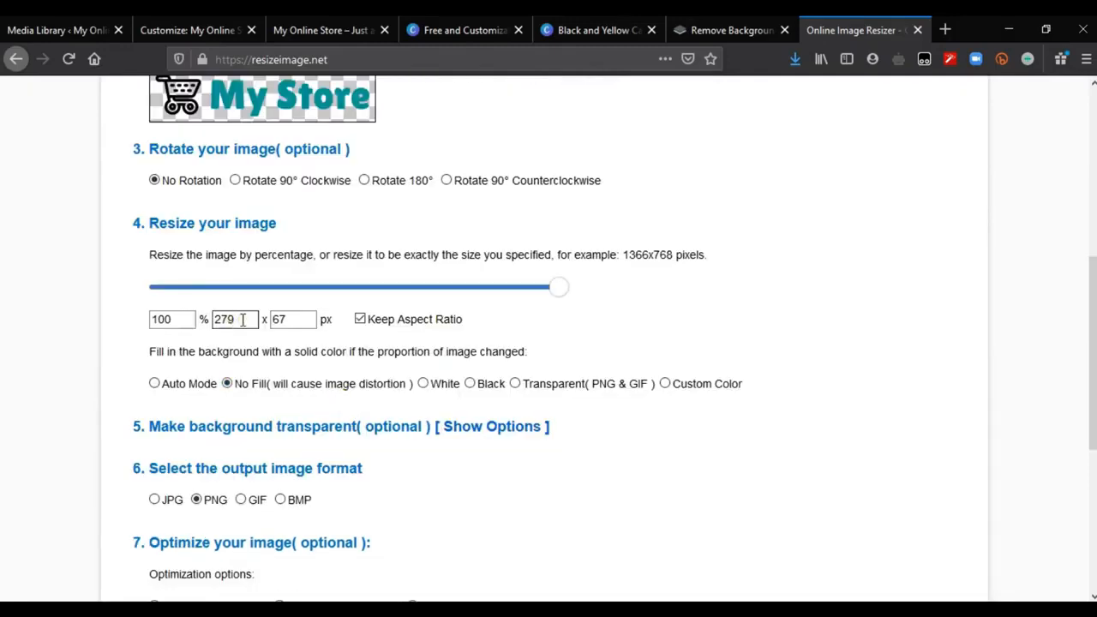
Step: Turn off Keep Aspect Ratio and set the image size to 117 x 31 px
double_click(242, 320)
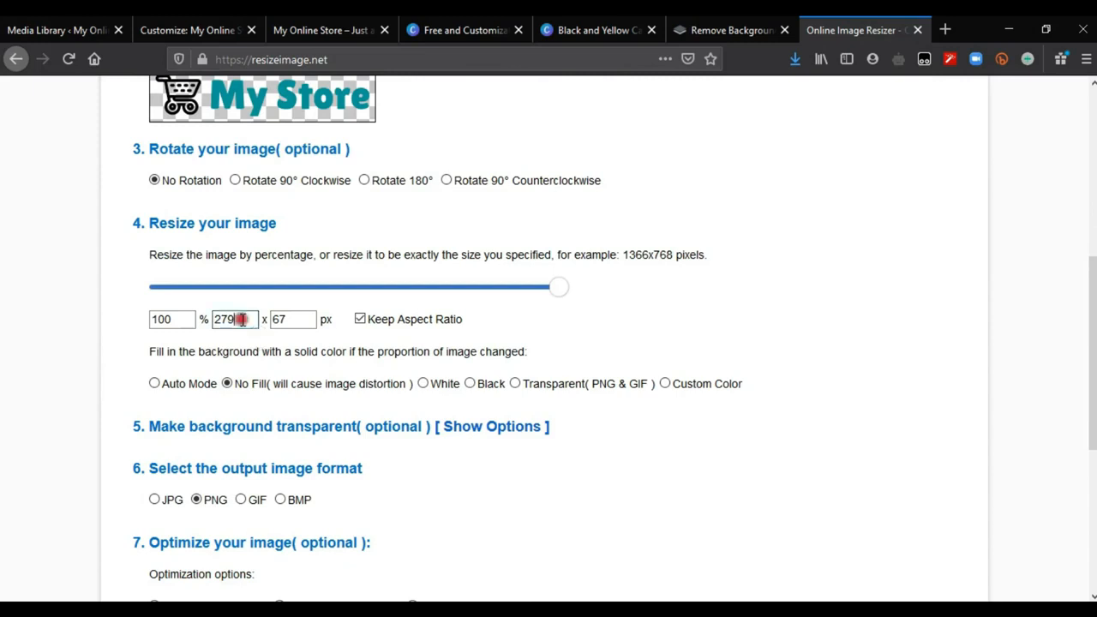
left_click(360, 319)
double_click(240, 319)
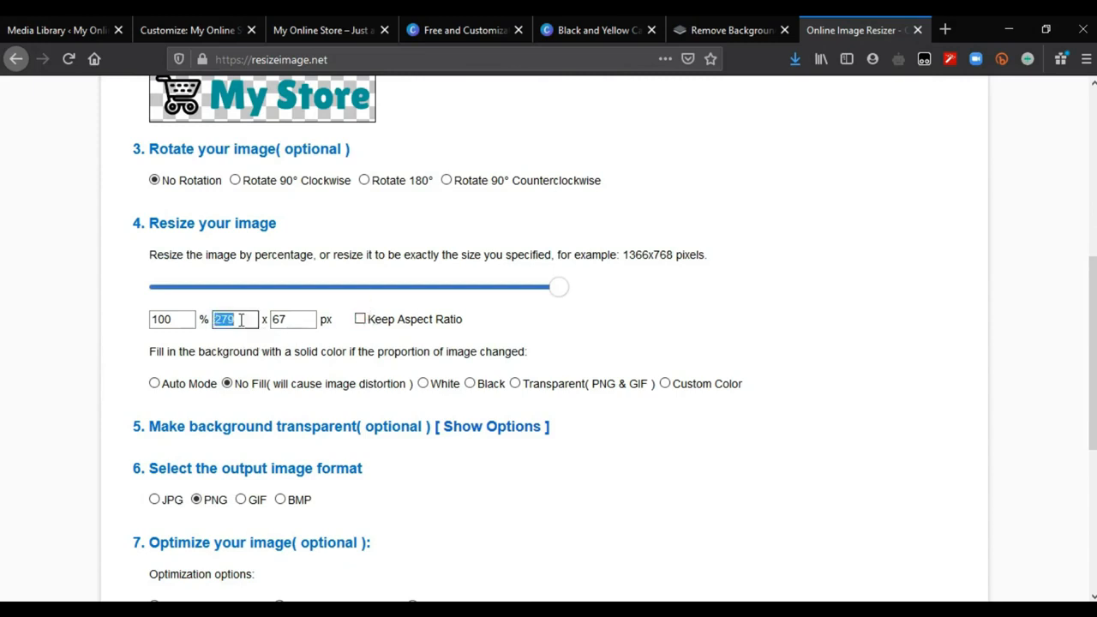
type("117")
key("Tab")
type("31")
Step: Resize the logo as a PNG with default compression and save the resulting file to the computer
scroll(222, 430, "down", 3)
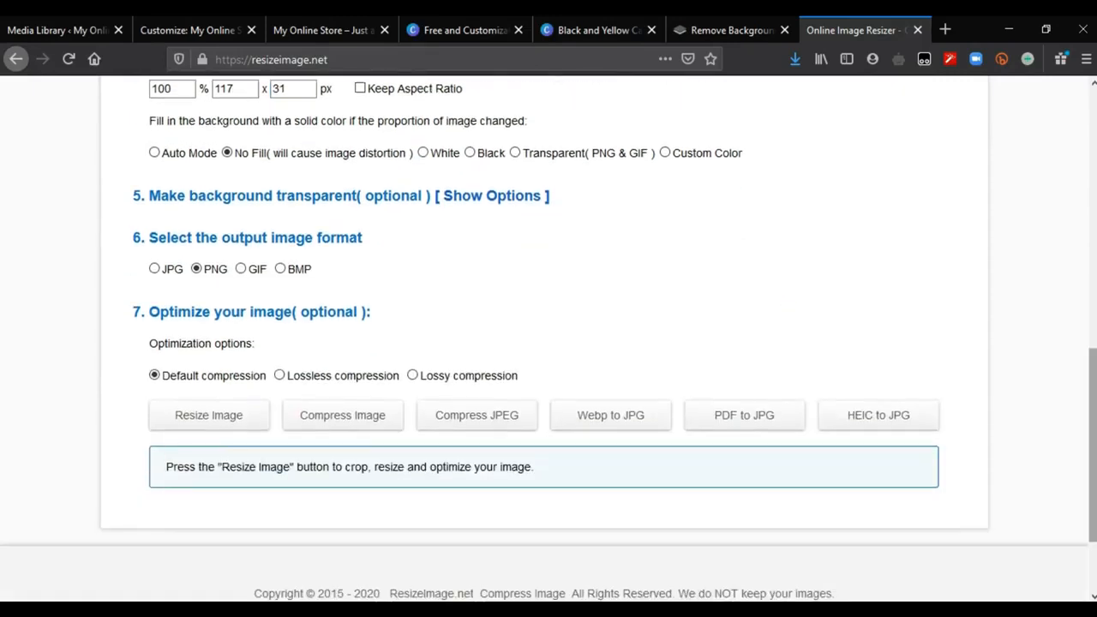
left_click(223, 425)
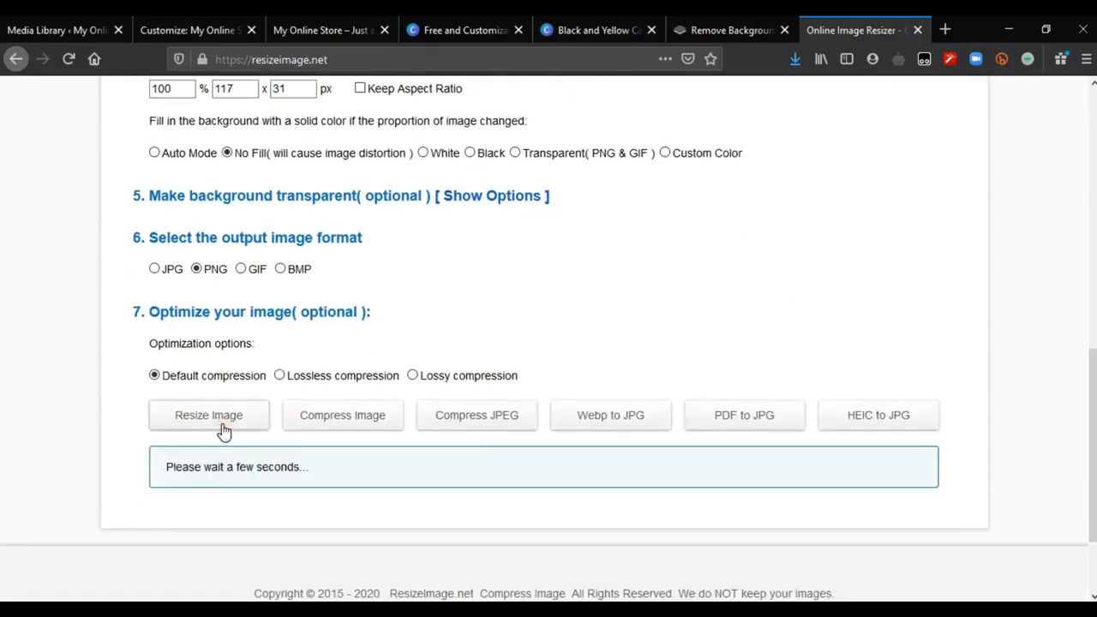
left_click(269, 516)
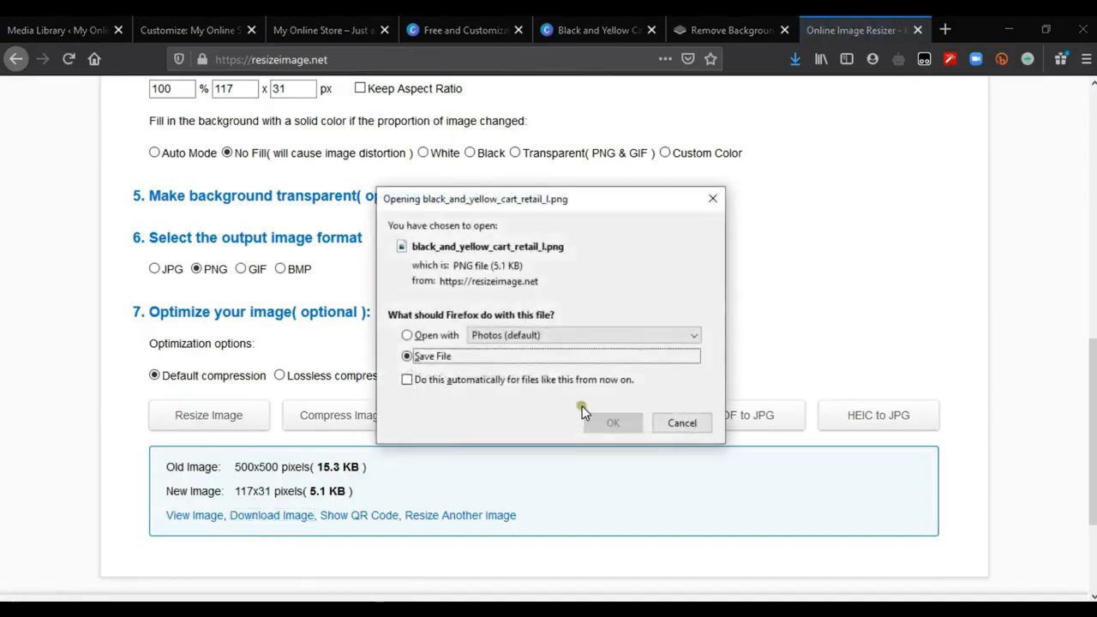
left_click(614, 423)
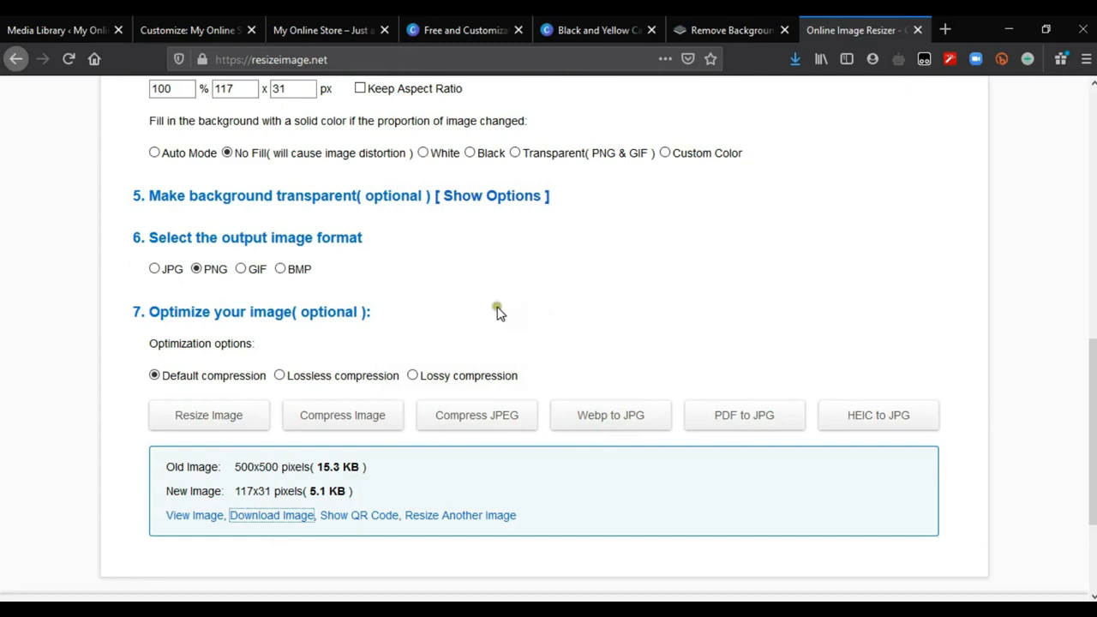
Step: Switch to the WordPress Customizer, upload black_and_yellow_cart_retail_l.png, and use it as the site logo without cropping
left_click(161, 24)
left_click(86, 162)
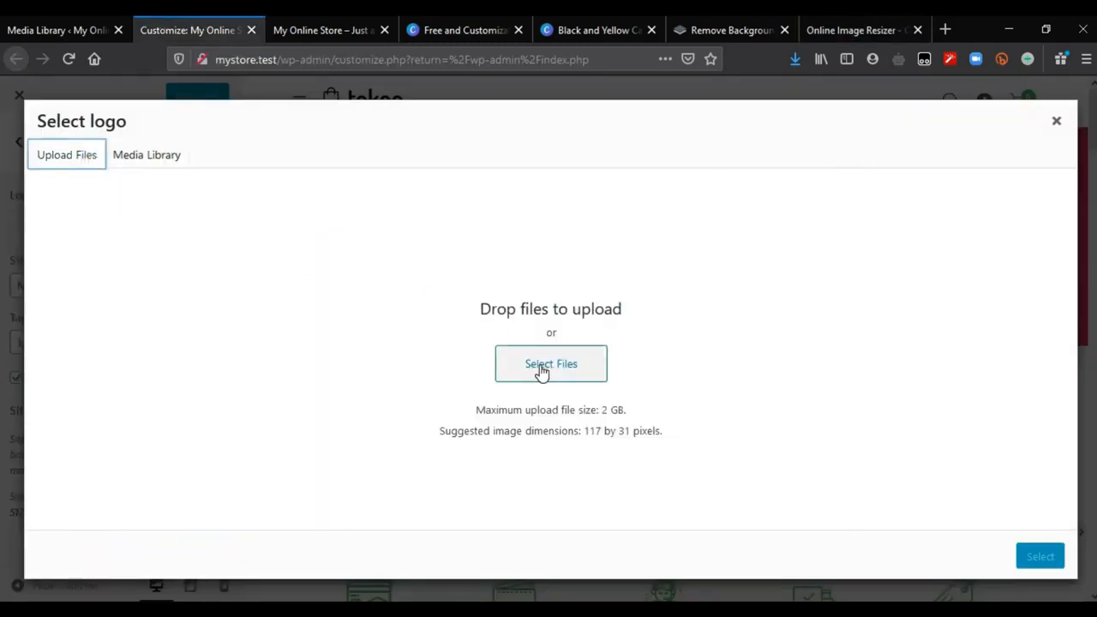
left_click(541, 369)
double_click(192, 290)
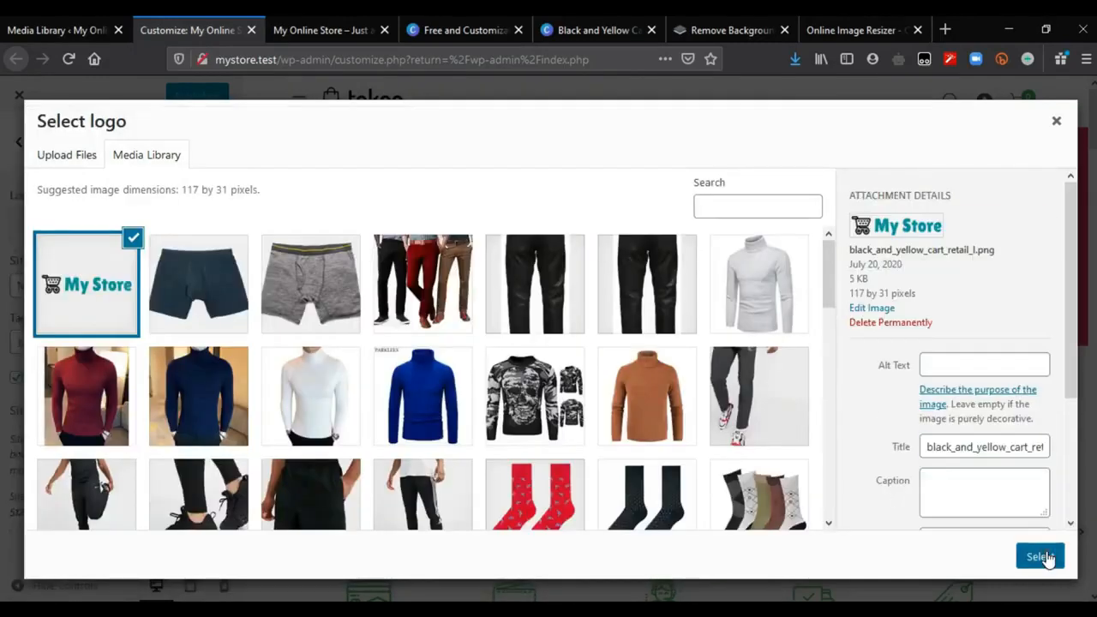
left_click(1040, 557)
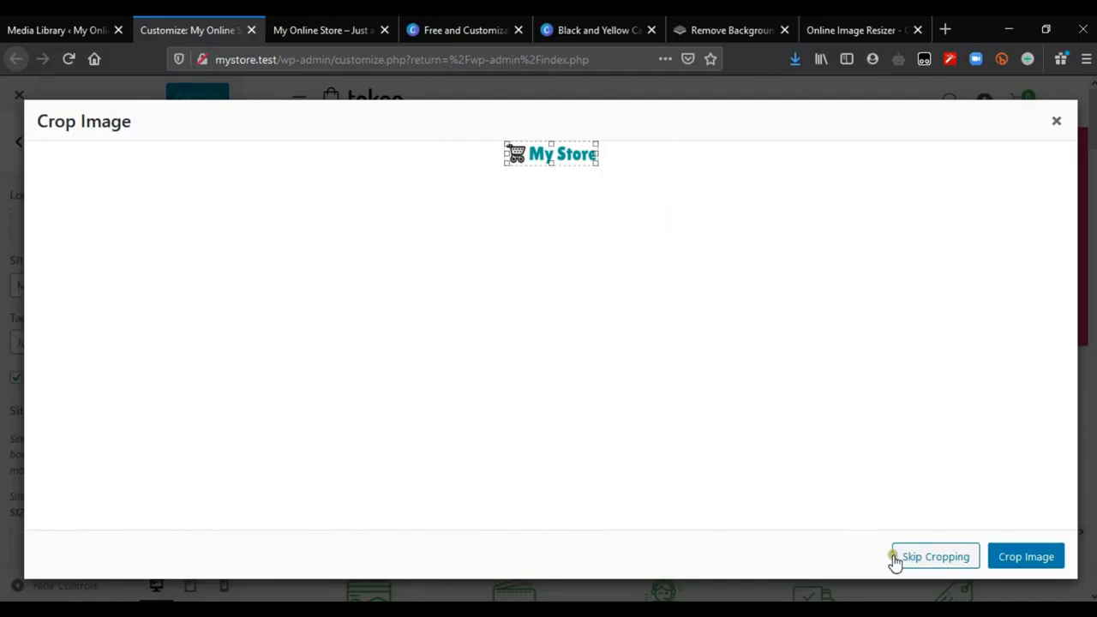
left_click(940, 568)
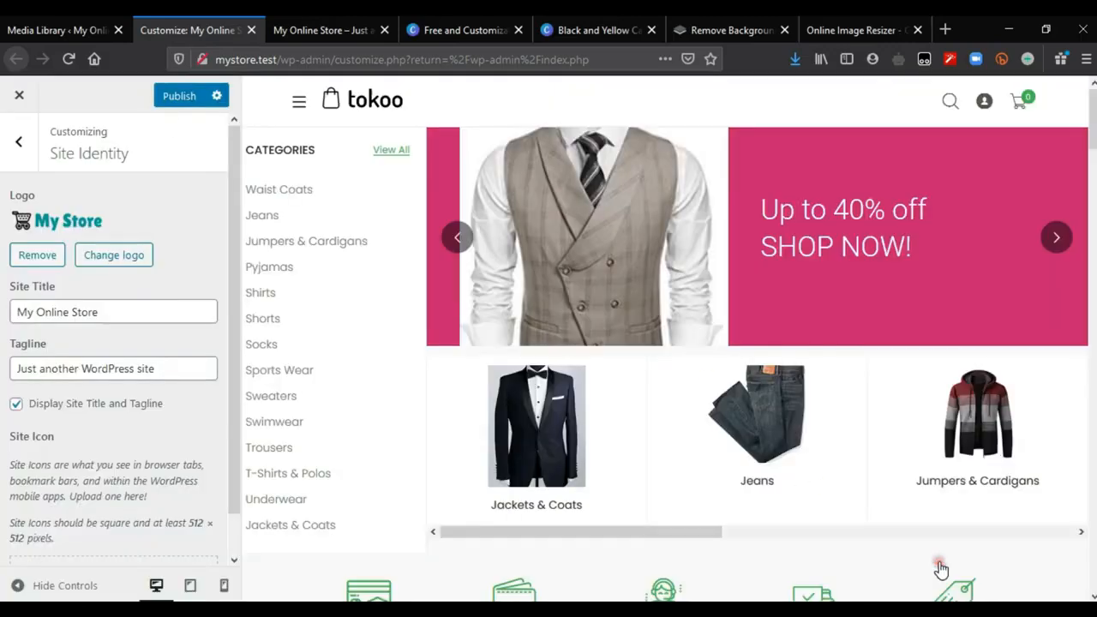
Step: Publish the new site logo, reload the storefront, and check the logo in the header and footer
left_click(169, 108)
key("ctrl+Tab")
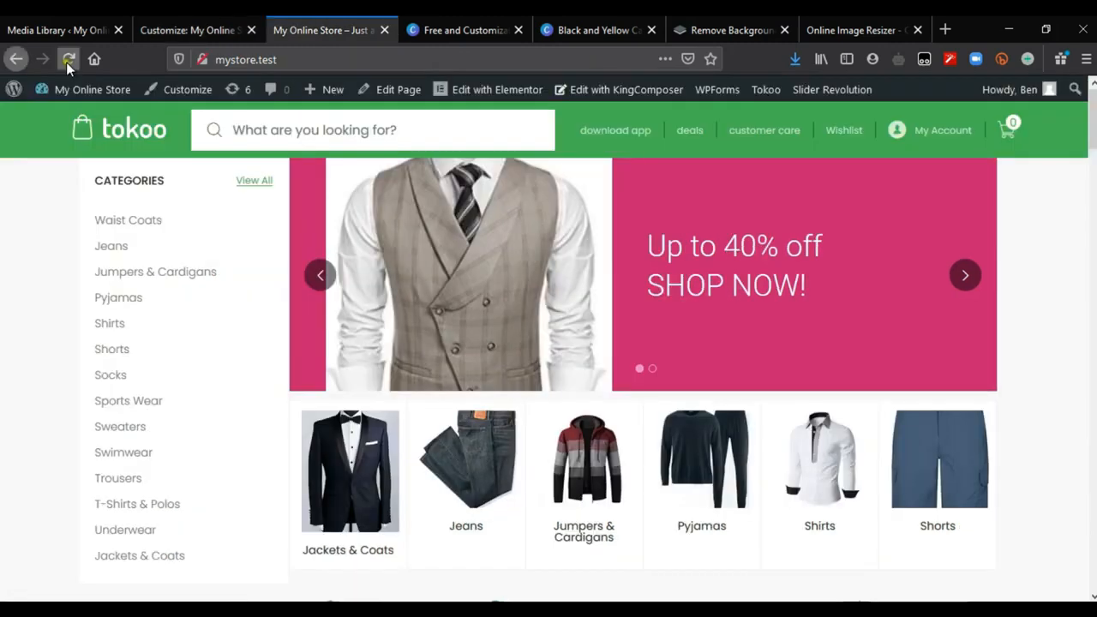
left_click(68, 60)
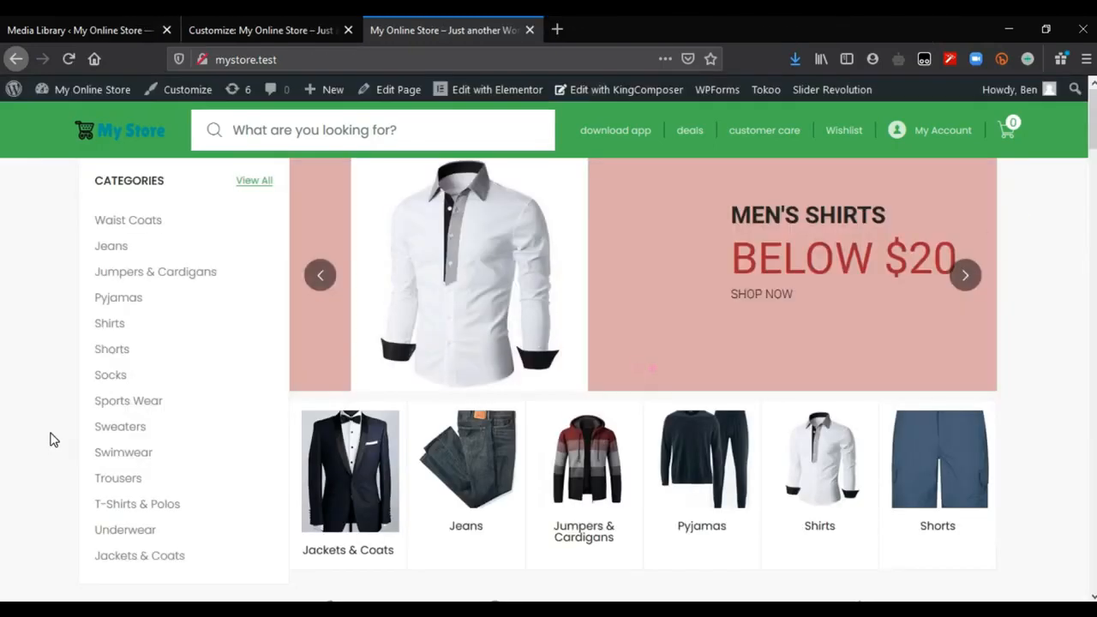
scroll(600, 342, "down", 15)
scroll(219, 411, "up", 3)
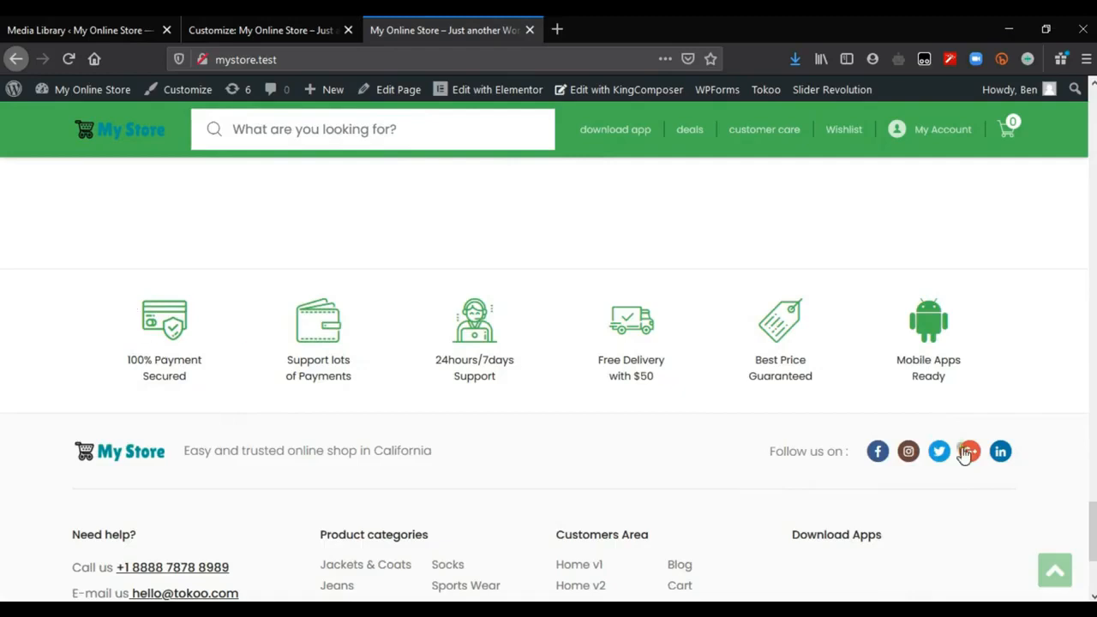
left_click_drag(1092, 536, 1092, 548)
left_click_drag(1081, 550, 769, 580)
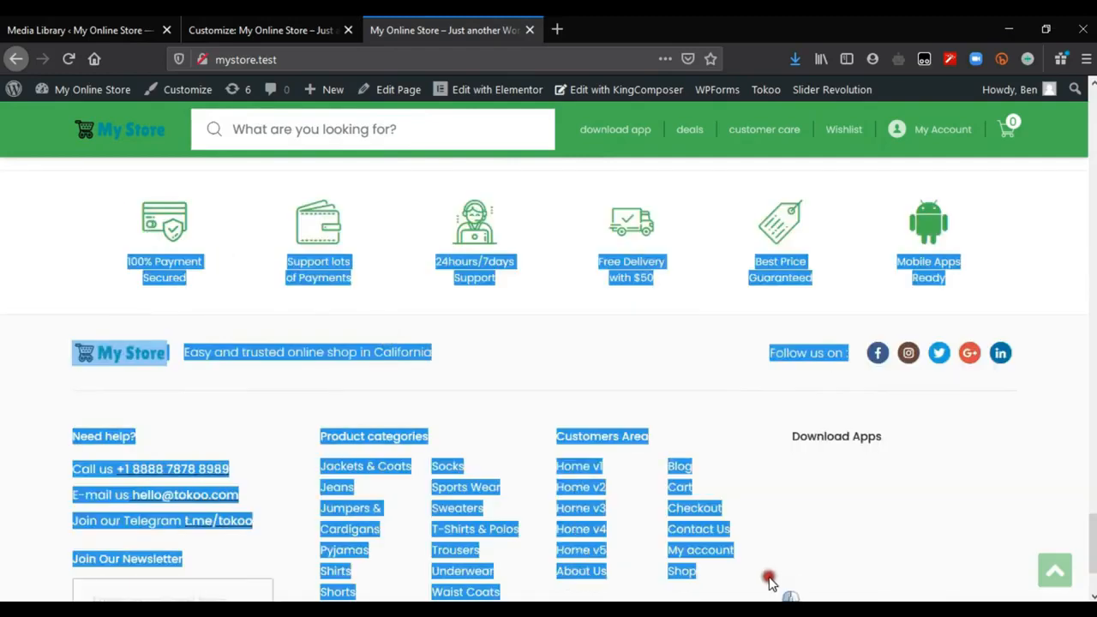
left_click(769, 583)
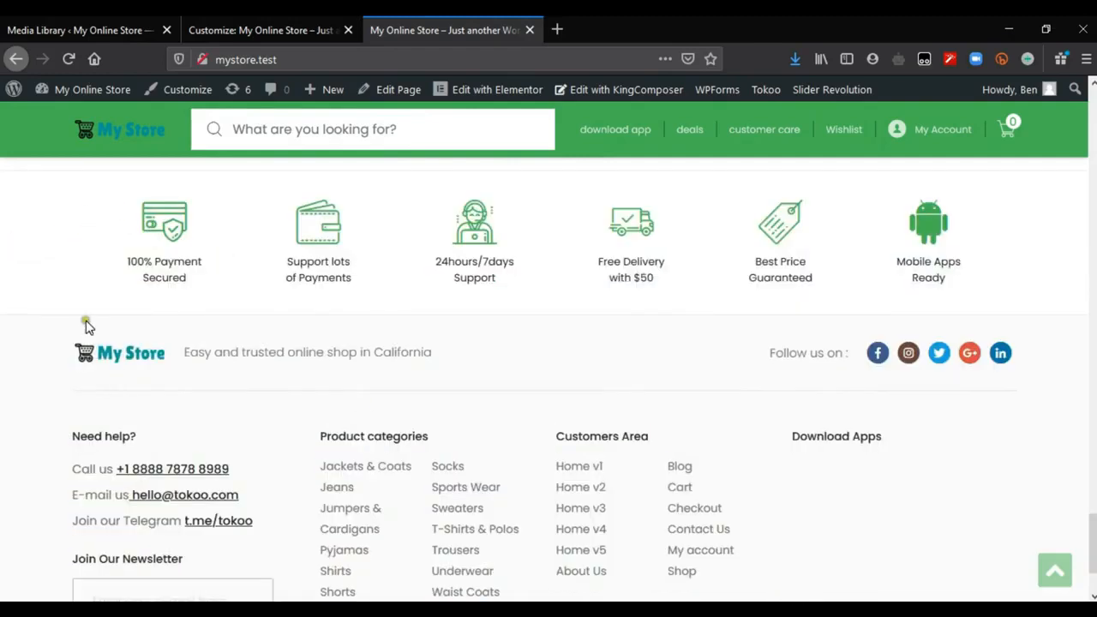
Step: Return to the WordPress dashboard and open the Footer section of the Tokoo theme options
left_click(76, 24)
mouse_move(97, 163)
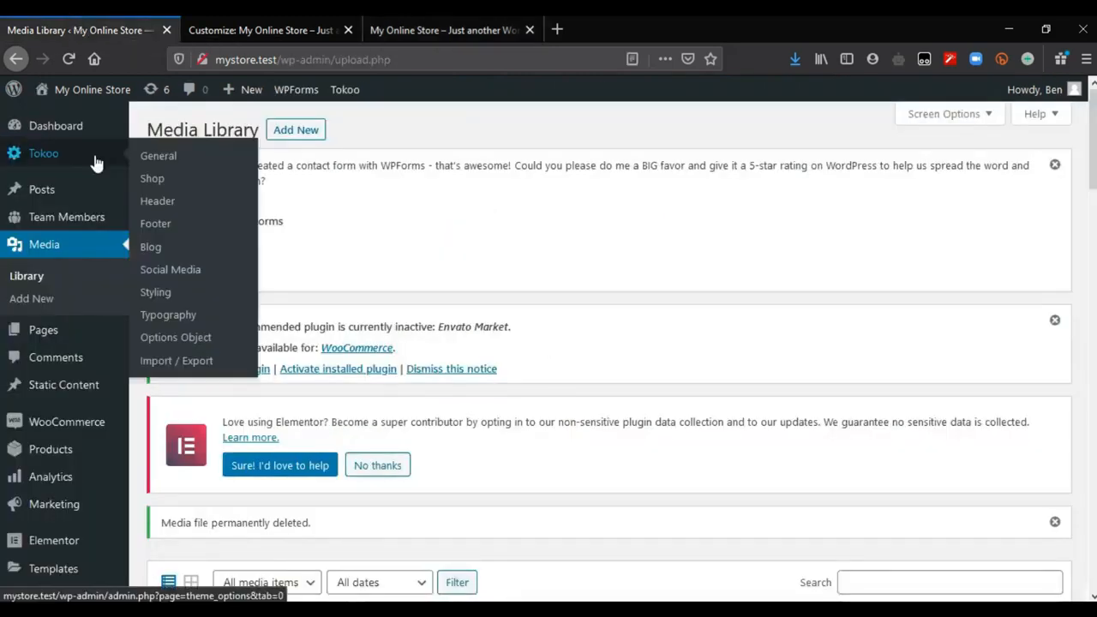
left_click(163, 226)
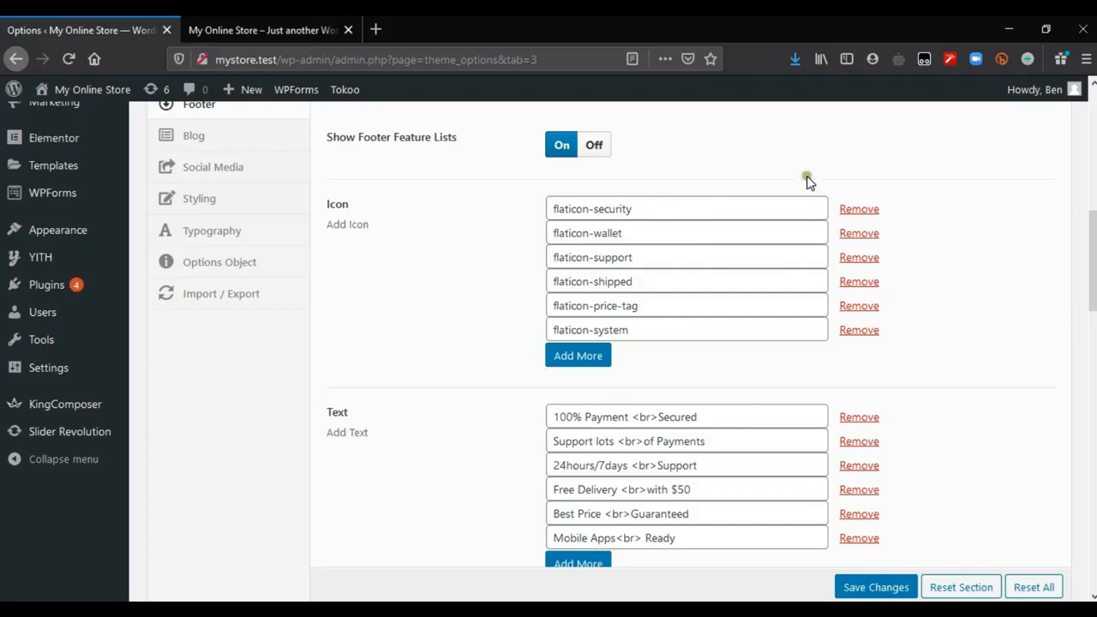
Step: Compare the Icon and Text entries of the footer feature list with the feature icons in the storefront's footer
left_click(297, 30)
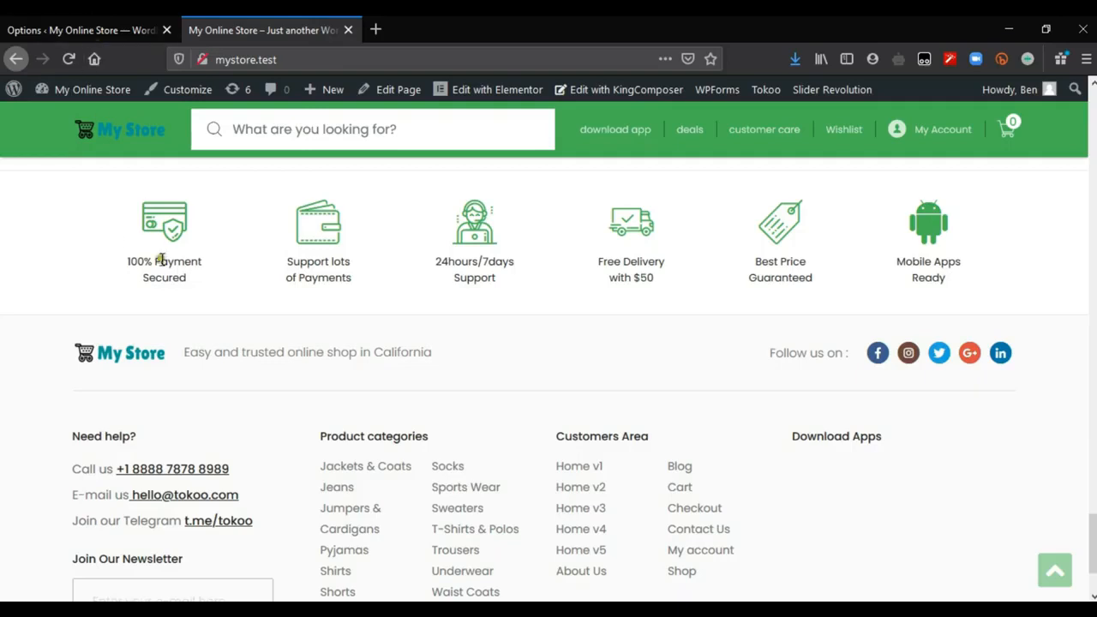
left_click(86, 21)
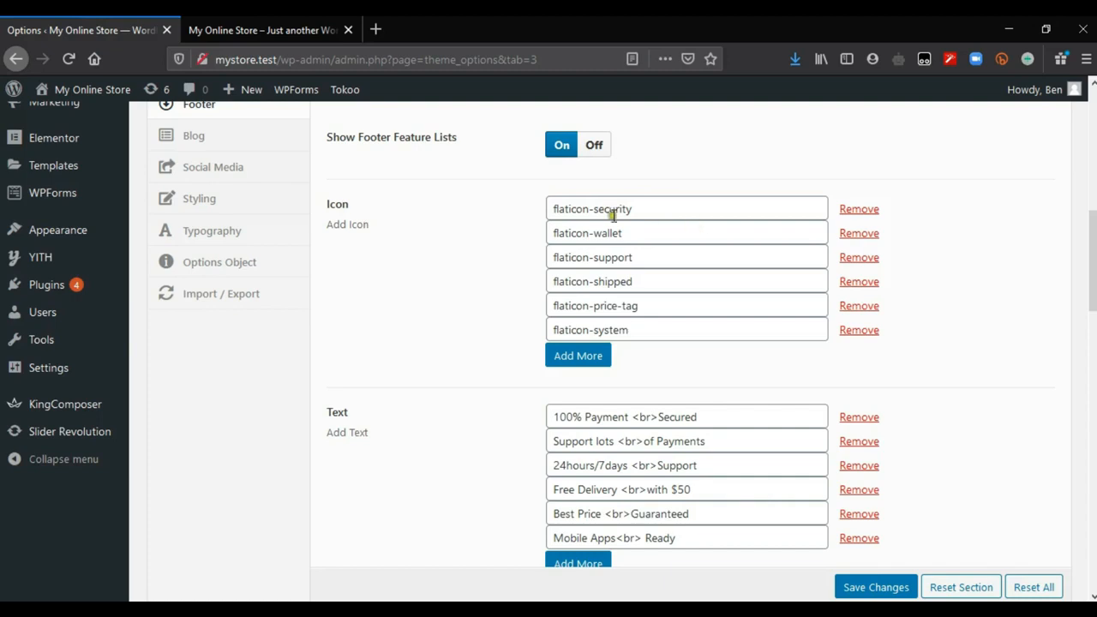
scroll(599, 257, "down", 1)
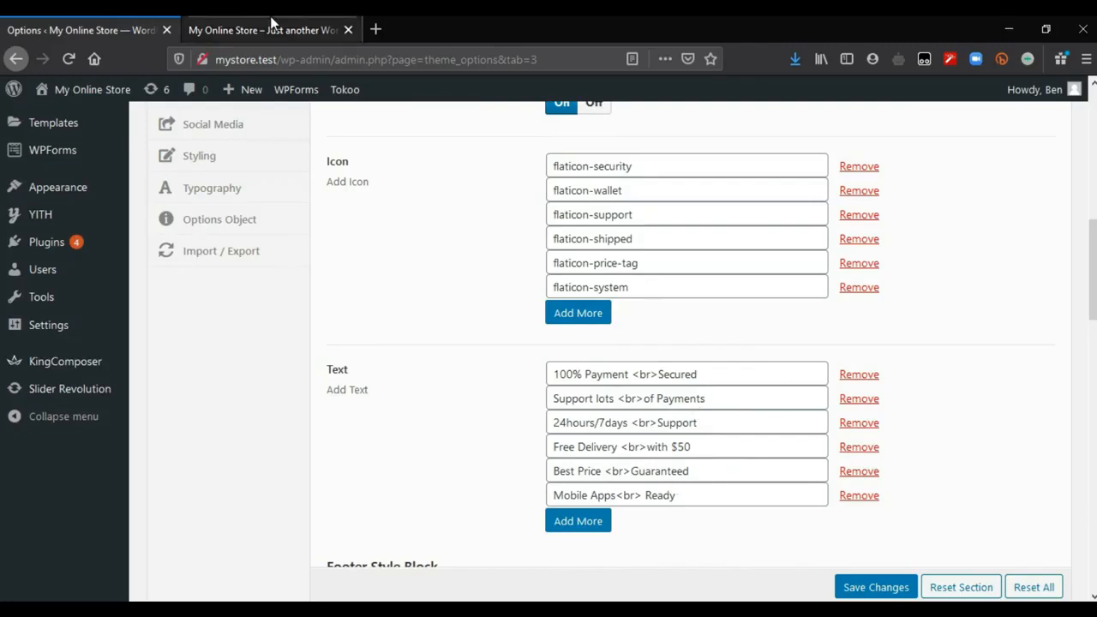
left_click(266, 30)
left_click_drag(130, 258, 204, 283)
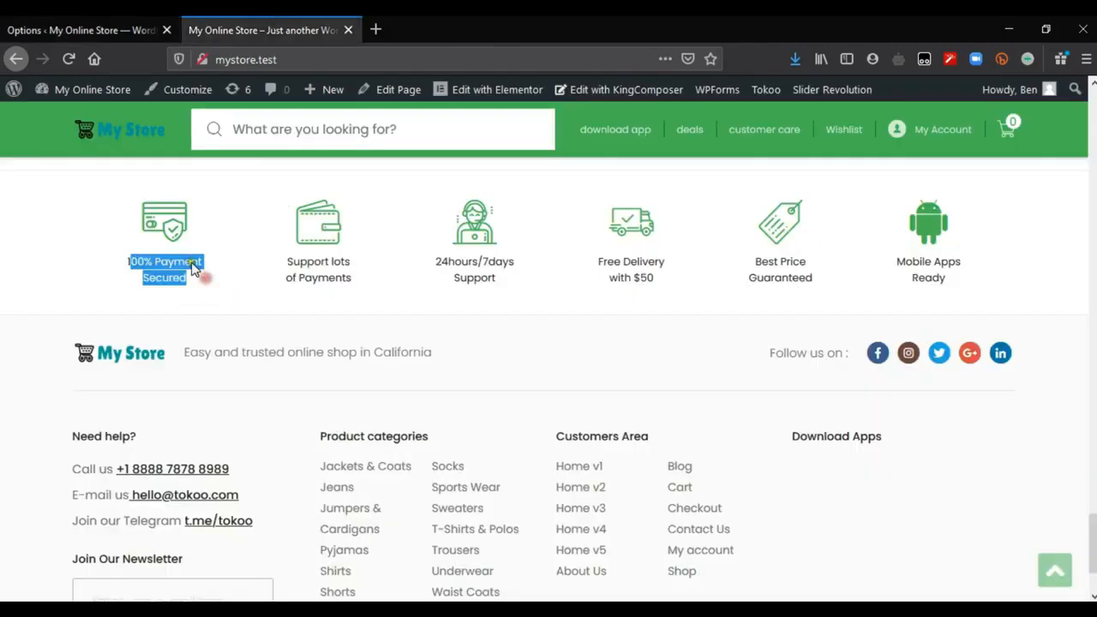
left_click(77, 29)
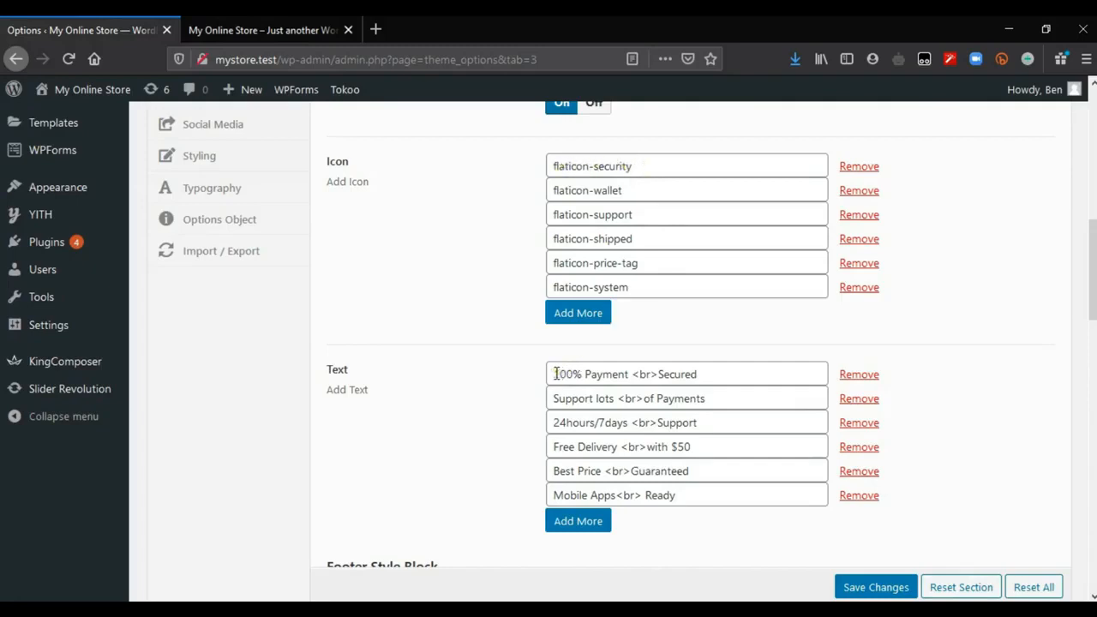
key("ctrl+Tab")
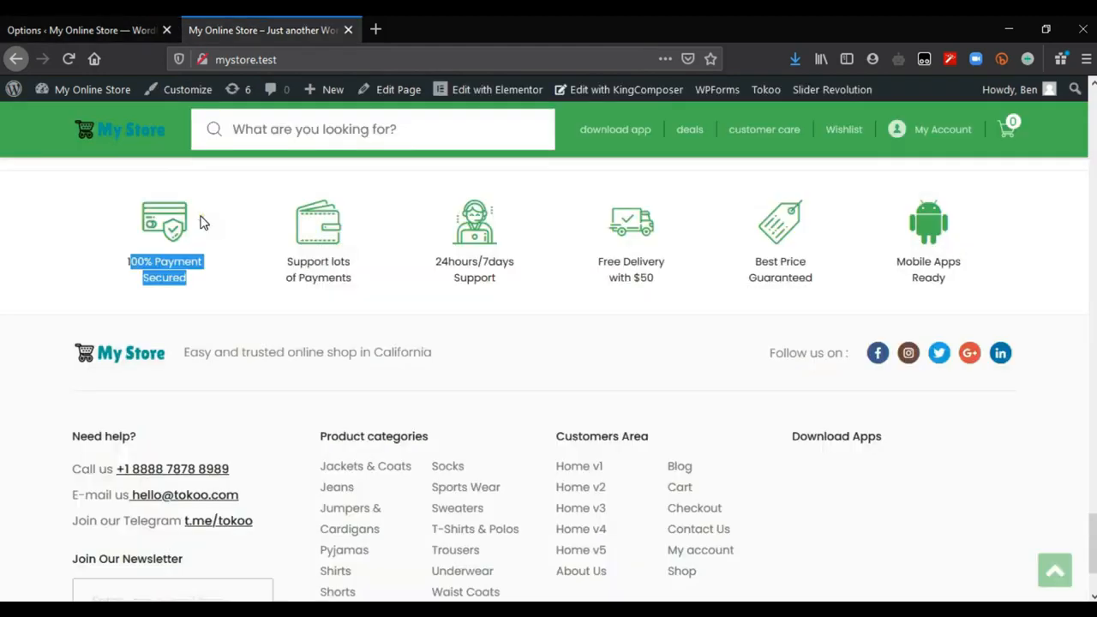
Step: Compare the theme's footer feature Text entries with the feature lists on the storefront's home page and above its footer
left_click(198, 280)
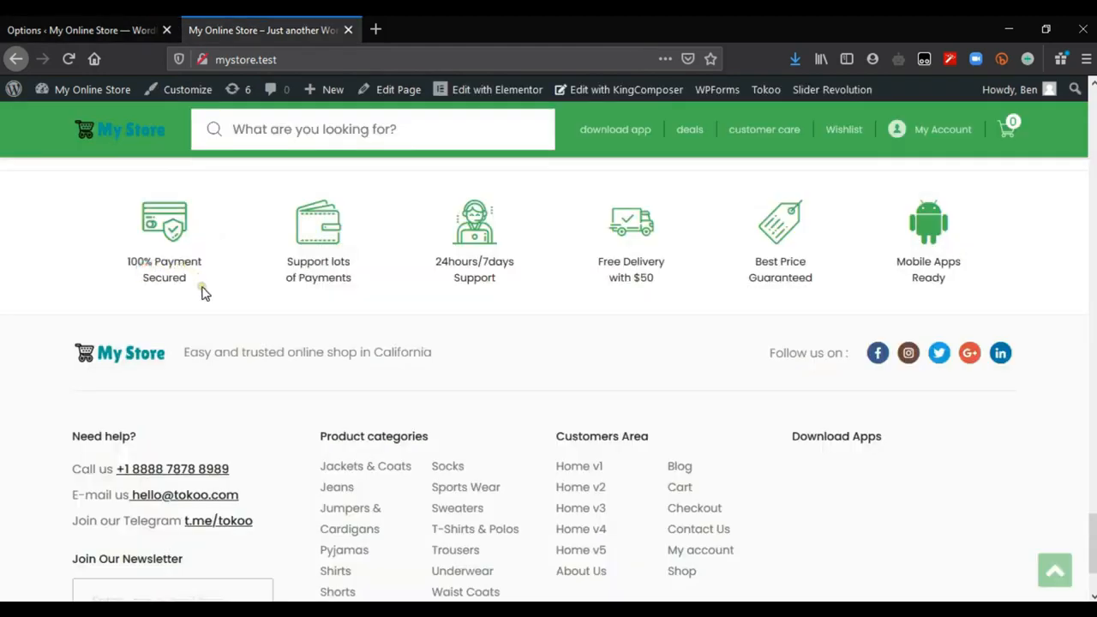
left_click(87, 24)
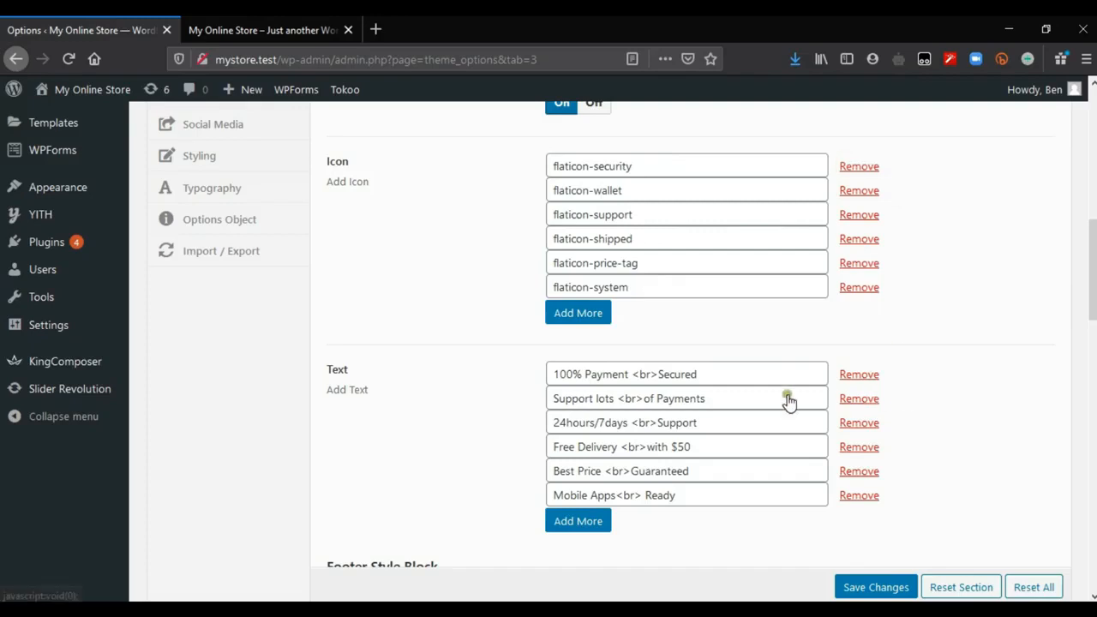
left_click(204, 23)
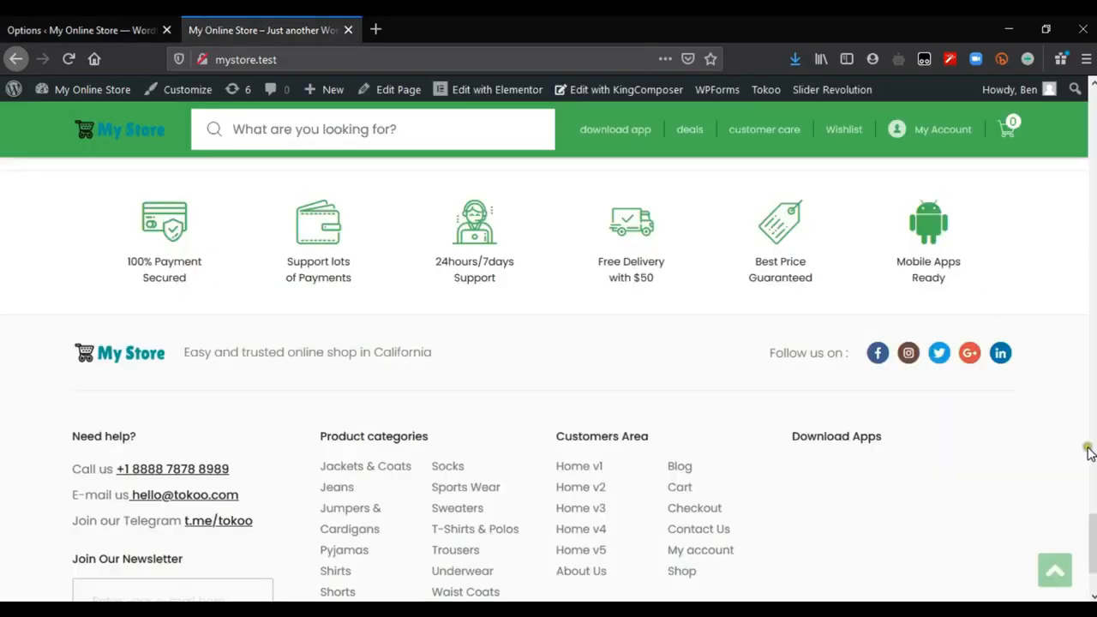
scroll(230, 562, "up", 10)
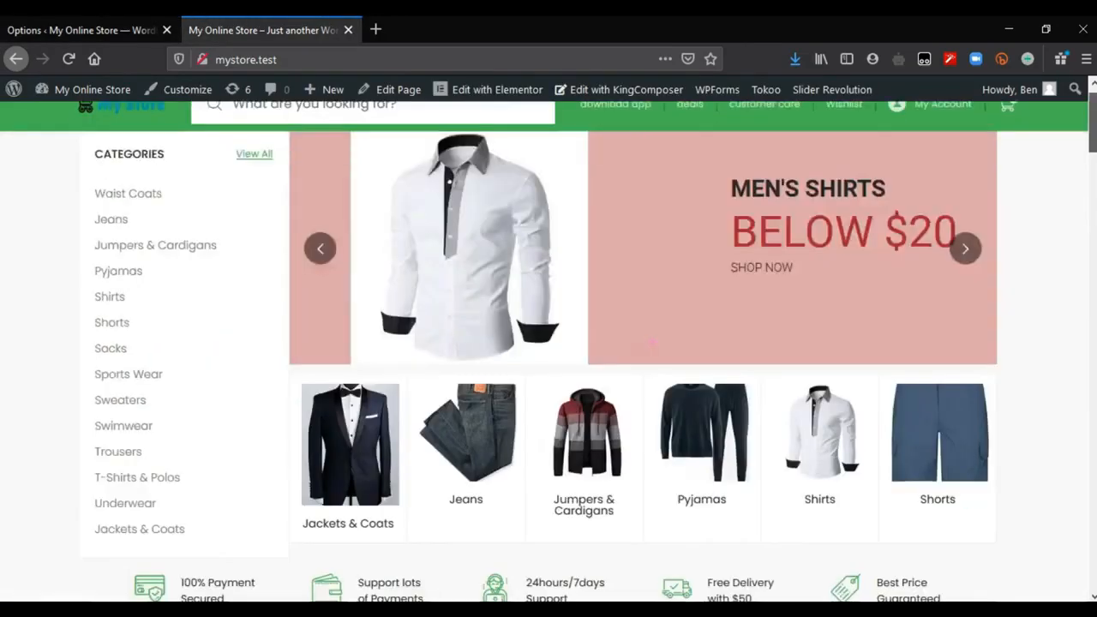
scroll(86, 561, "down", 10)
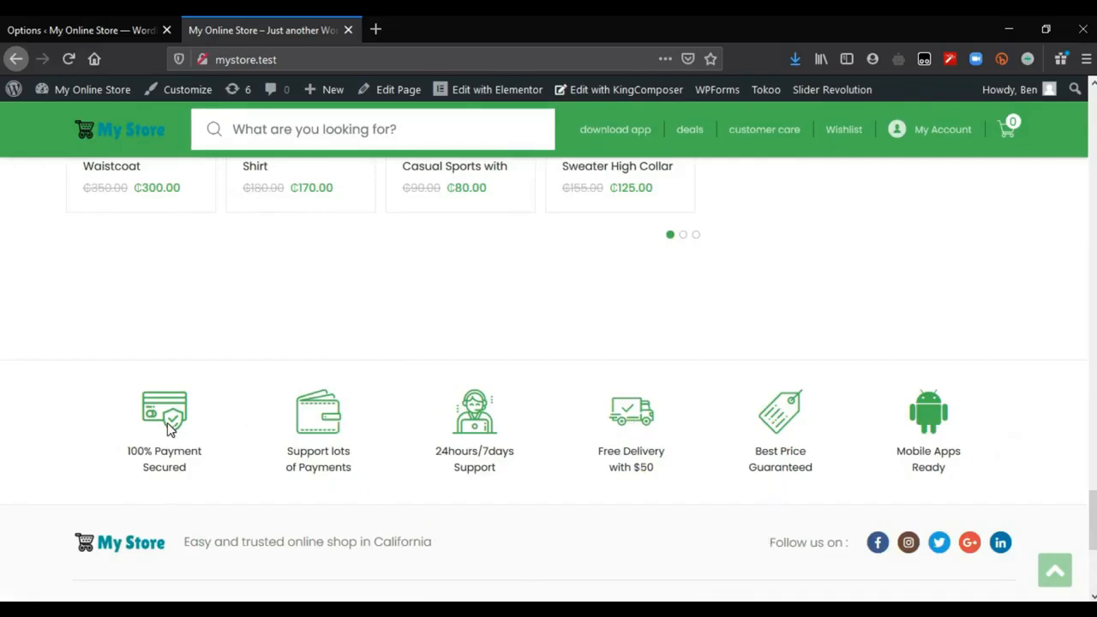
Step: Remove the flaticon-system icon and the "Mobile Apps Ready" text from the footer feature list in the theme options, and save the changes
left_click(90, 28)
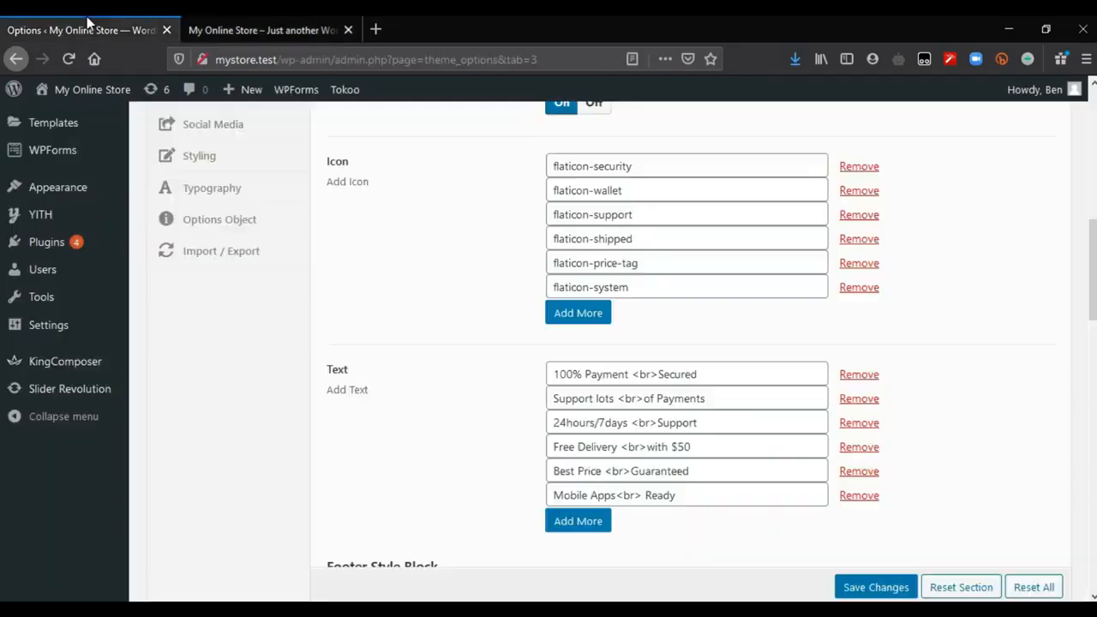
double_click(694, 377)
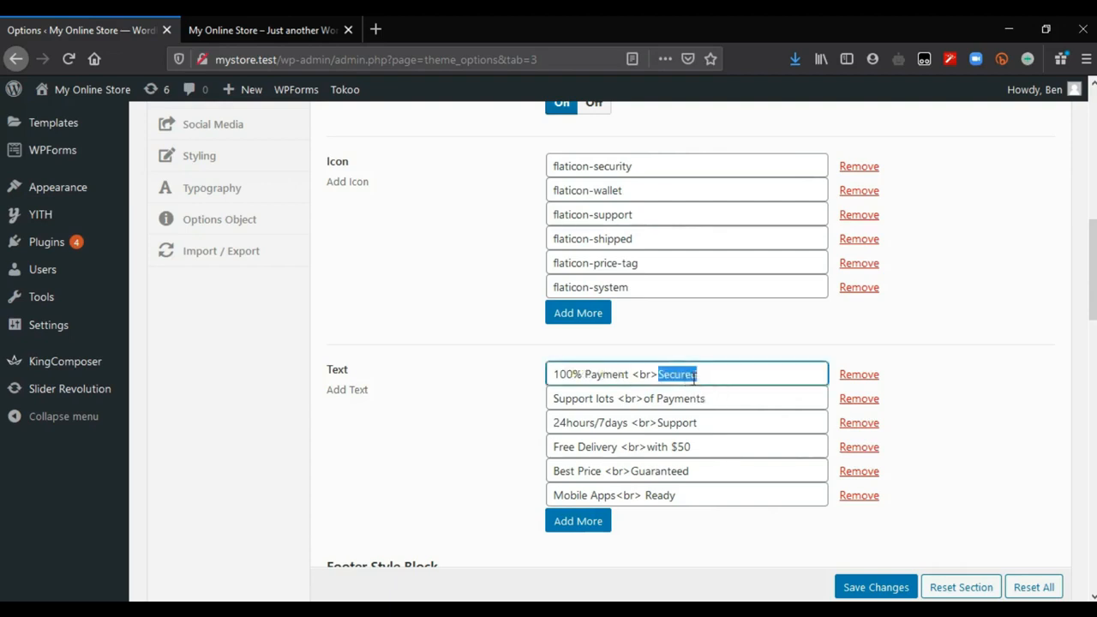
scroll(587, 446, "down", 1)
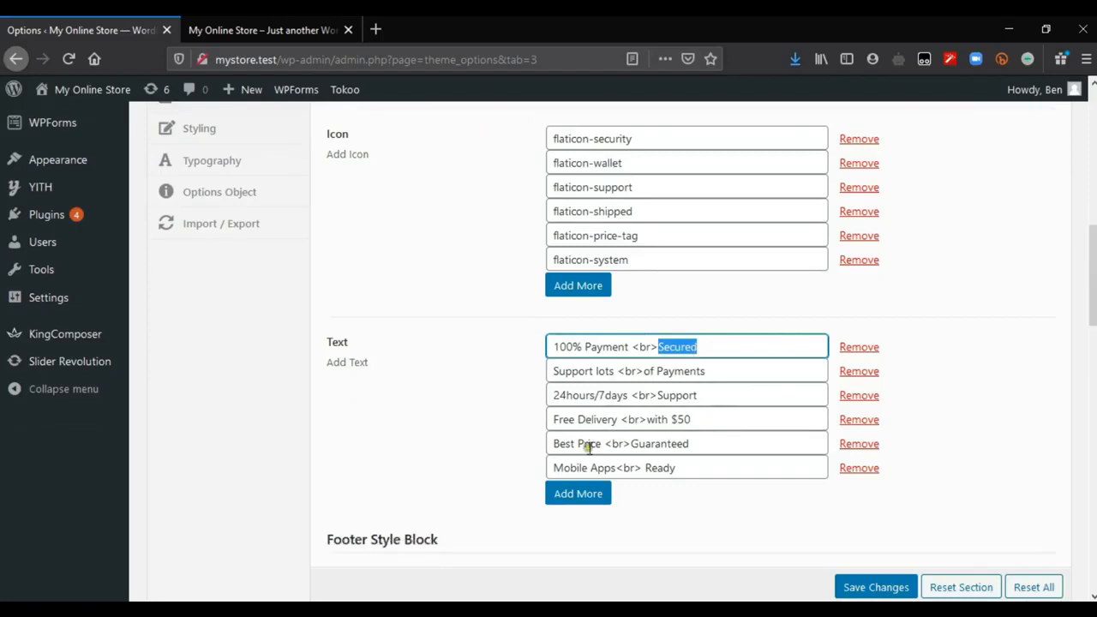
left_click(686, 464)
scroll(685, 464, "up", 1)
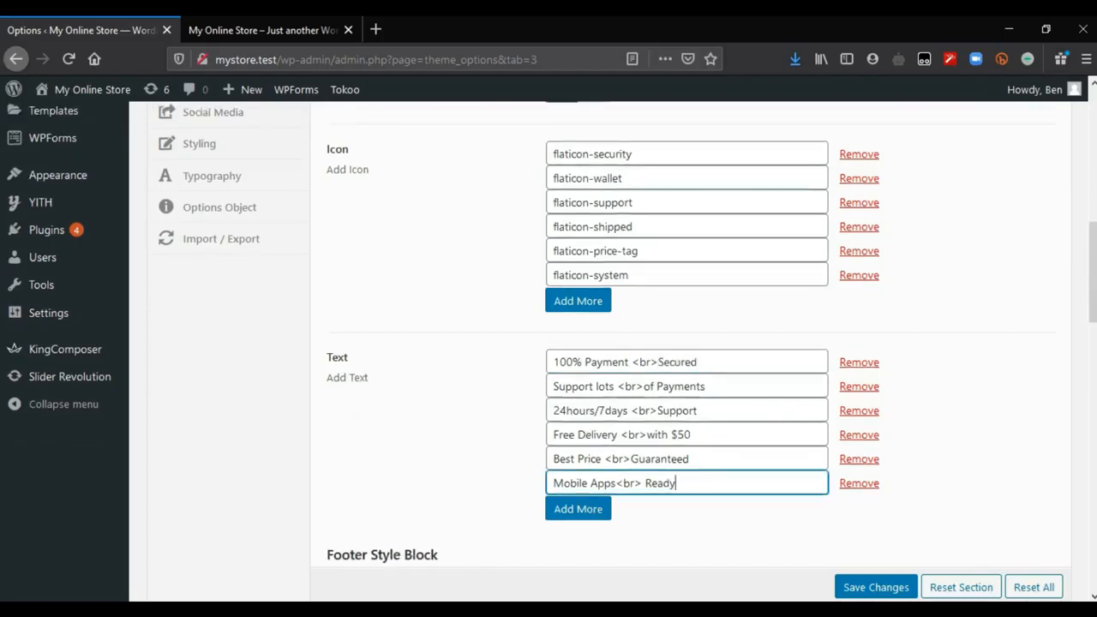
left_click(860, 275)
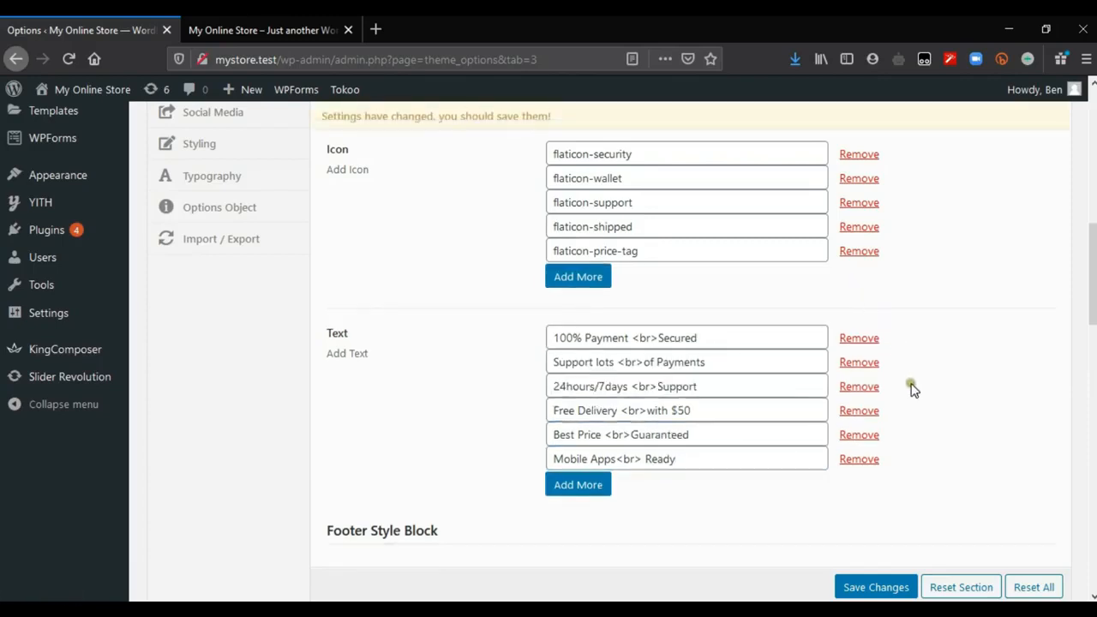
left_click(859, 459)
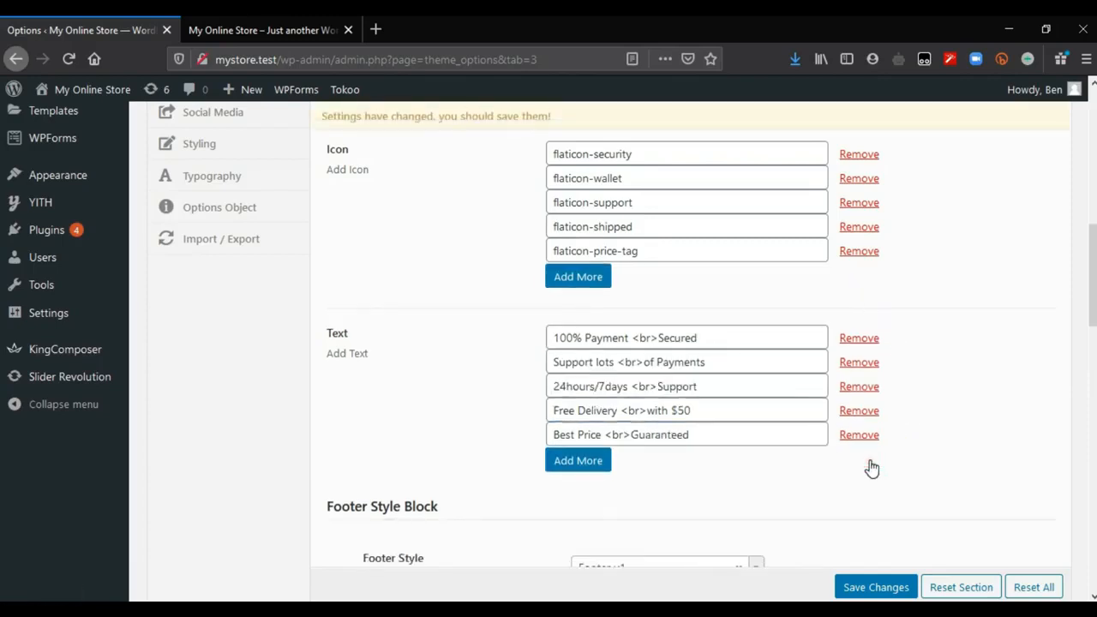
left_click(873, 587)
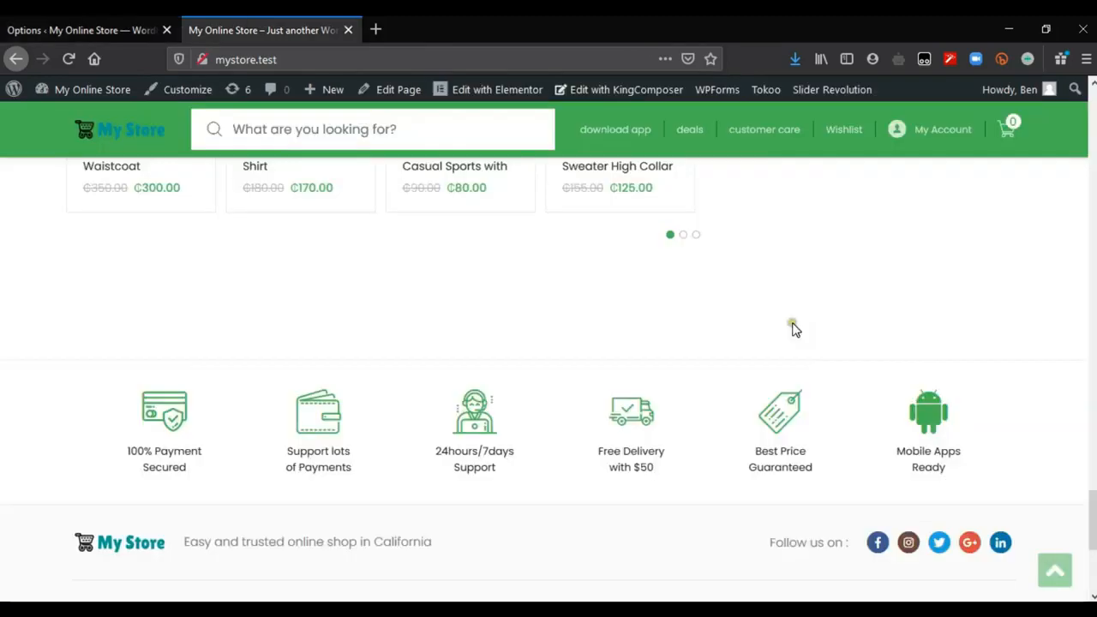
Step: Examine the storefront footer's row with the logo, tagline and social icons
key("ctrl+Tab")
left_click_drag(1092, 520, 1093, 545)
left_click_drag(37, 320, 1028, 343)
left_click(1029, 343)
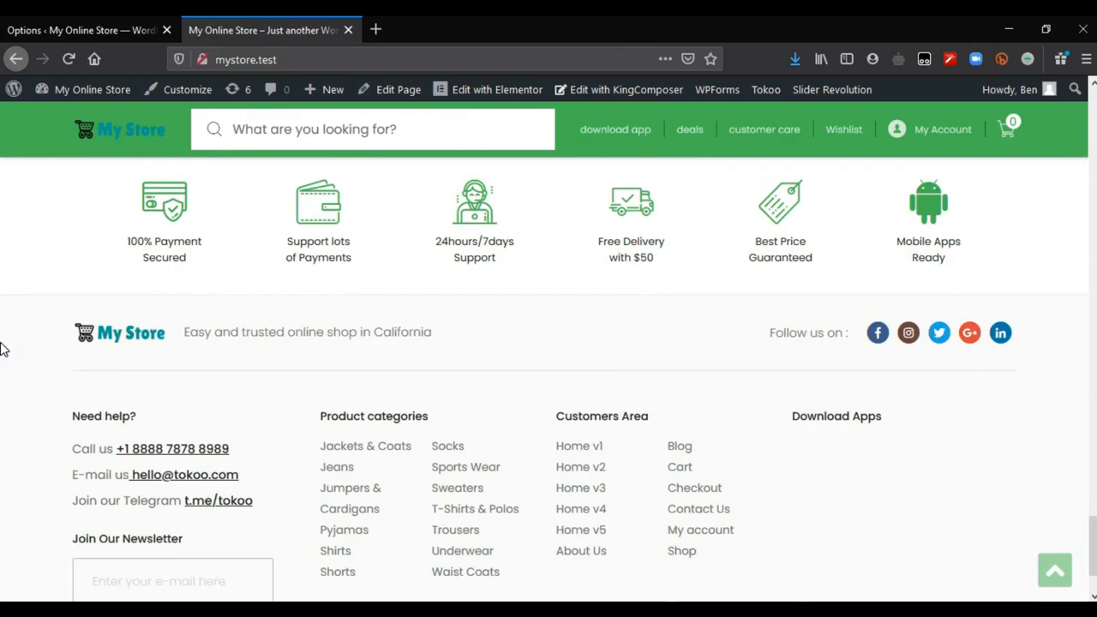
Step: Return to the theme options and view the available choices for Footer Style
left_click(34, 28)
scroll(600, 245, "down", 5)
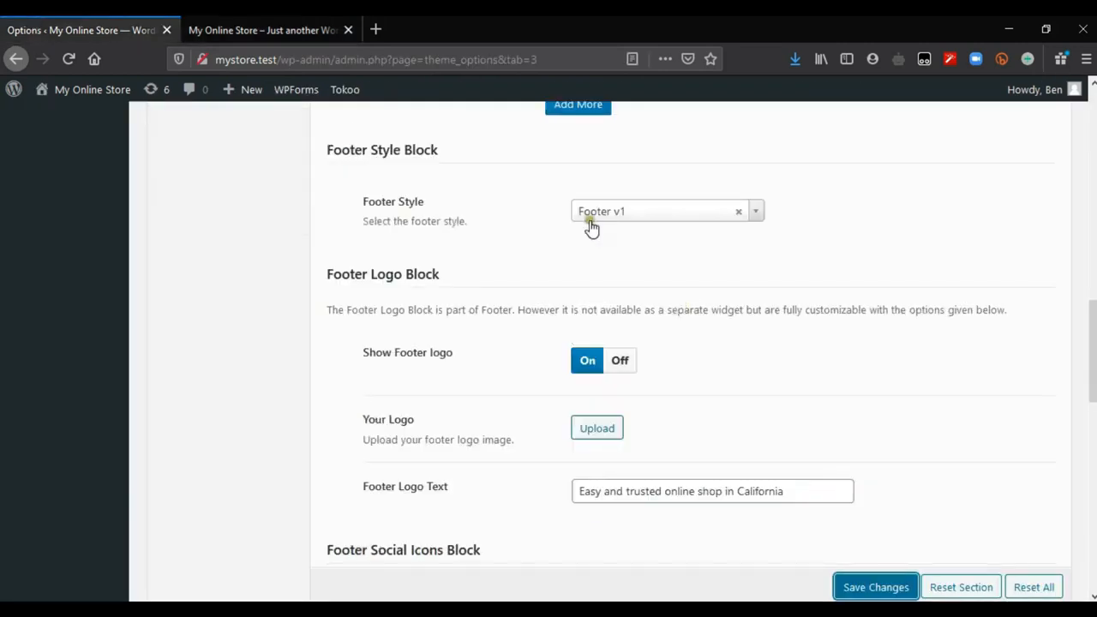
left_click(654, 219)
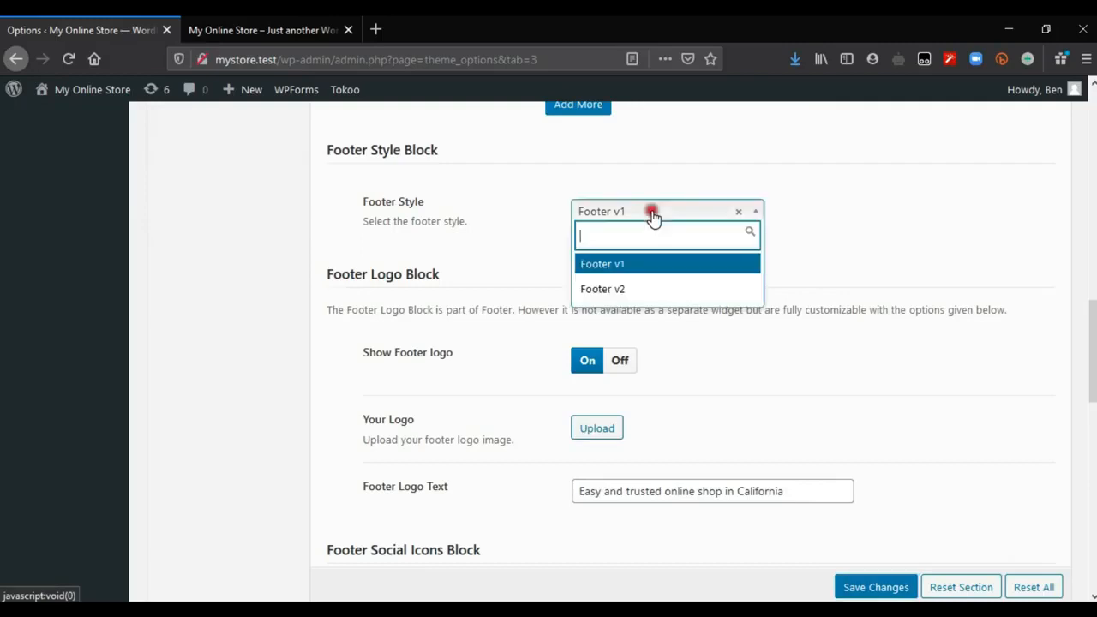
left_click(887, 251)
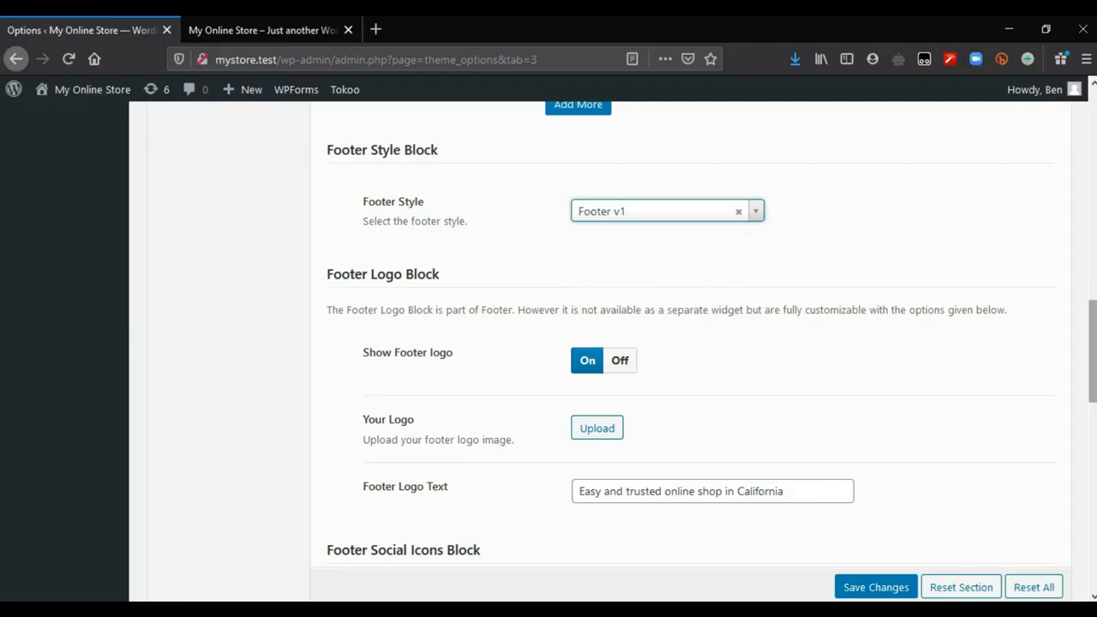
Step: Compare the Footer Logo Block options with the logo and tagline shown in the storefront's footer
left_click_drag(1092, 351, 1092, 360)
left_click(262, 30)
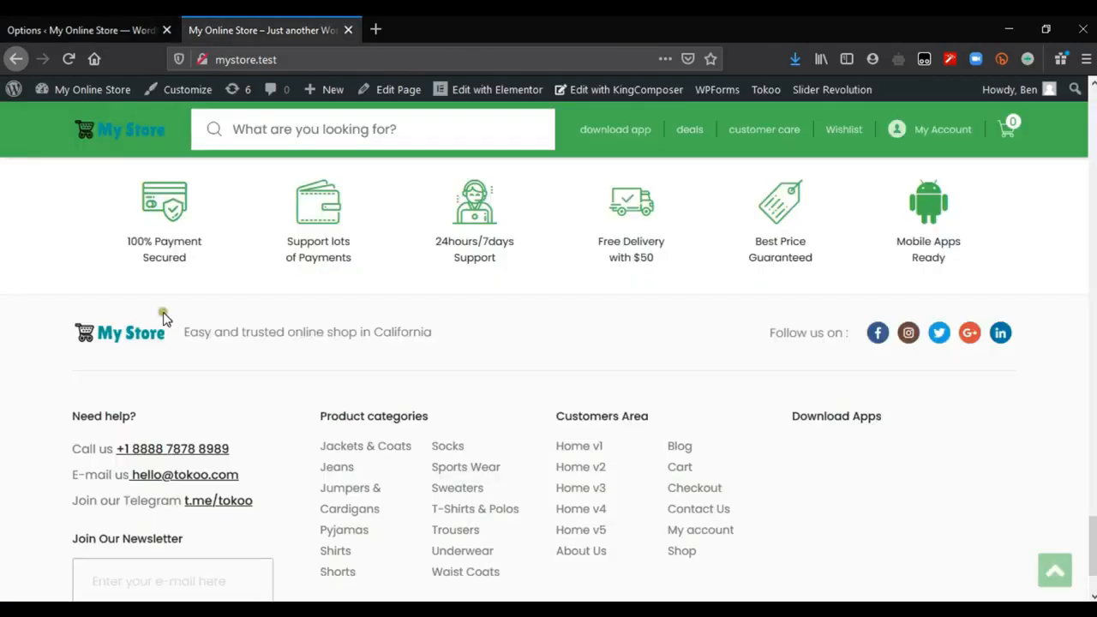
left_click(65, 22)
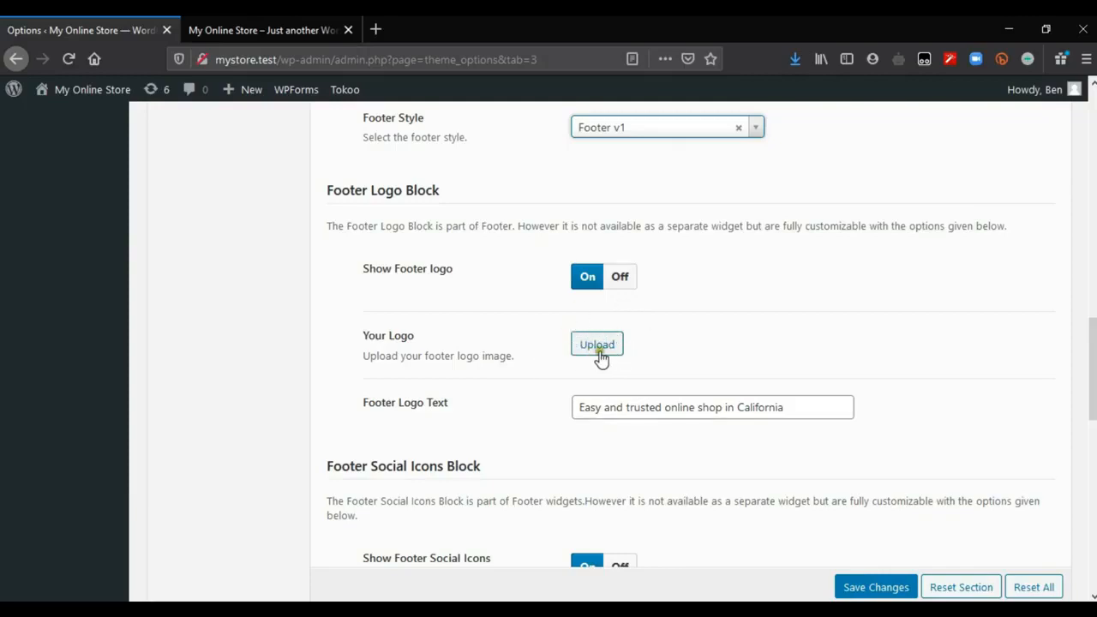
left_click(238, 28)
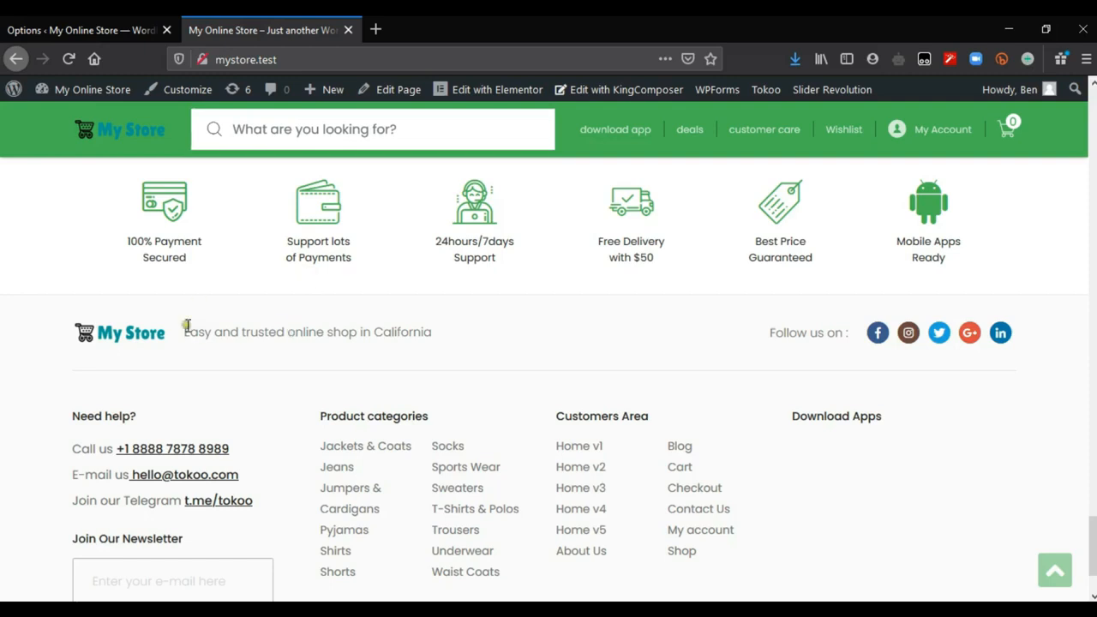
left_click_drag(186, 325, 482, 342)
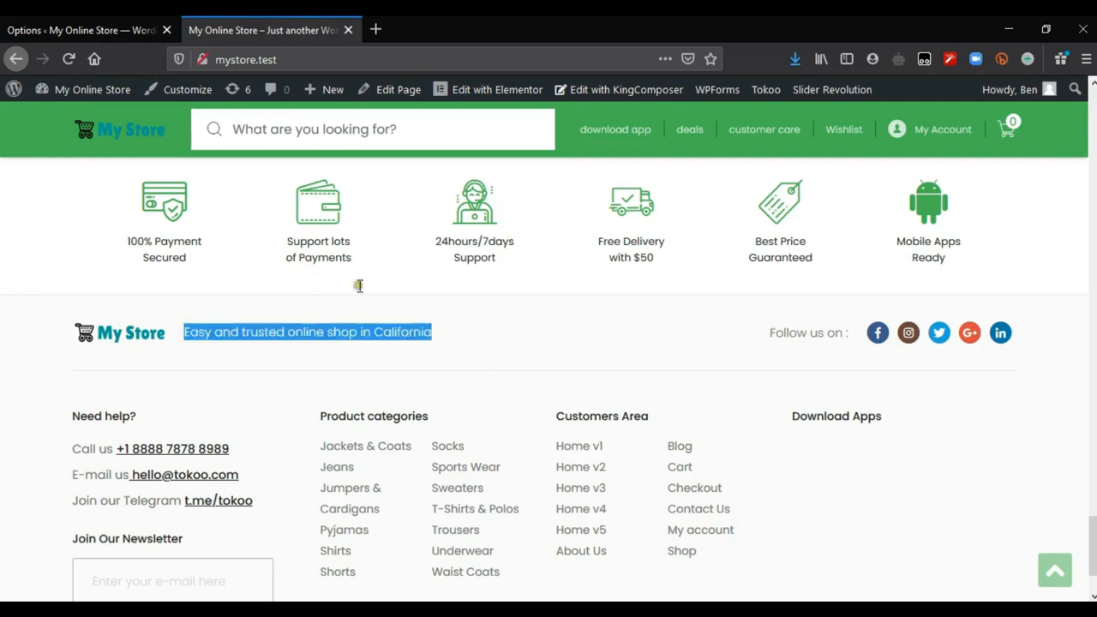
left_click(318, 343)
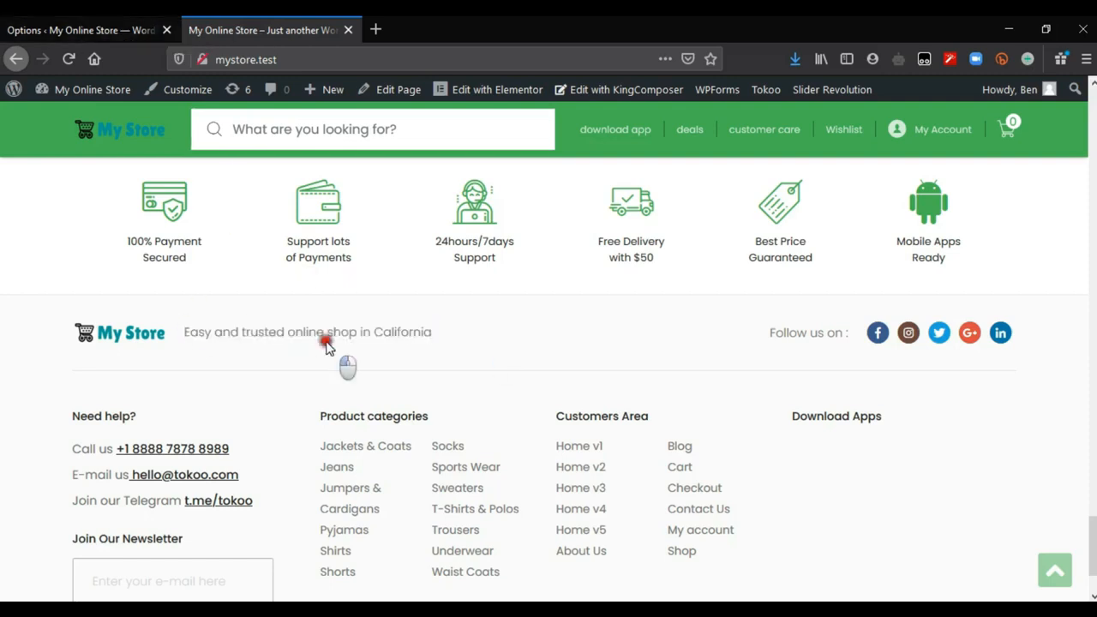
Step: Shorten the Footer Logo Text in the theme options to "Easy and trusted online shop"
left_click(4, 26)
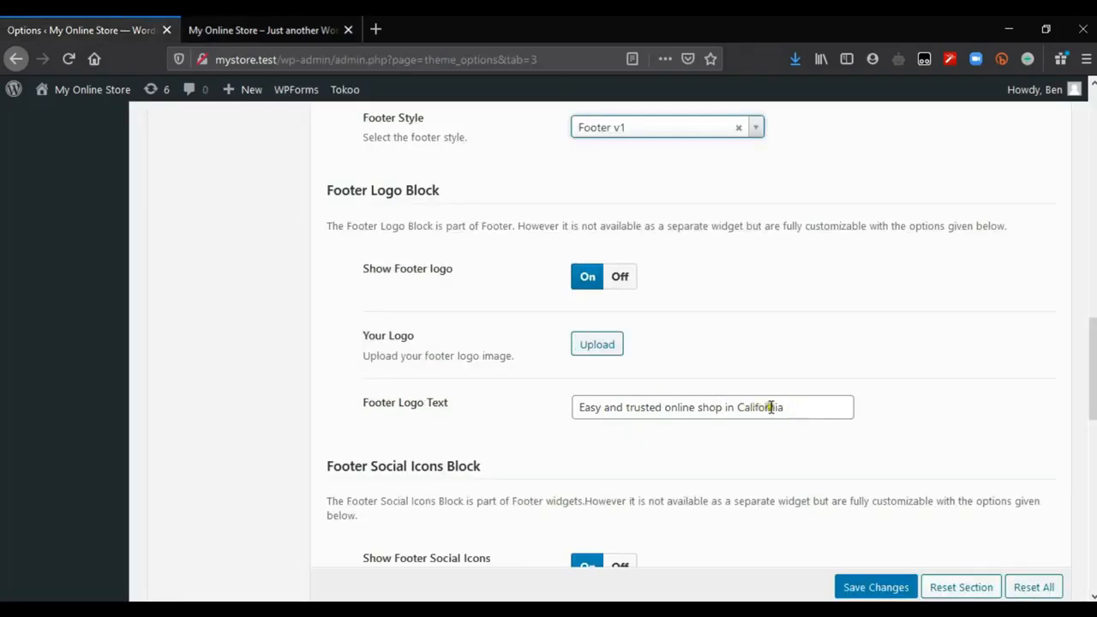
left_click(771, 407)
scroll(771, 407, "down", 3)
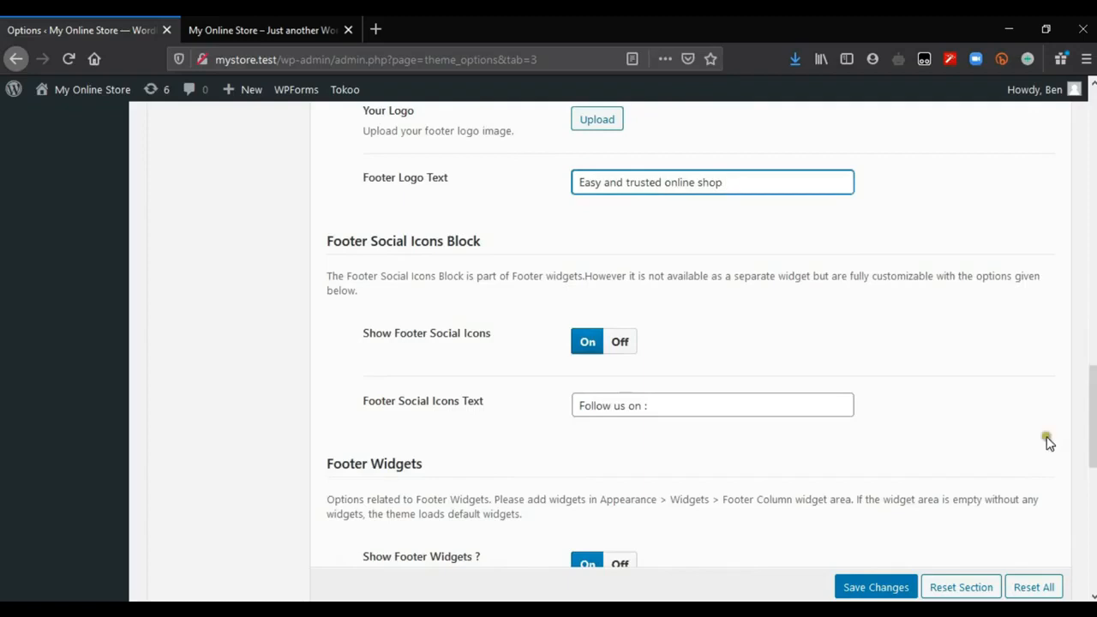
Step: Check the "Follow us on" text and social icons in the storefront's footer
left_click(238, 24)
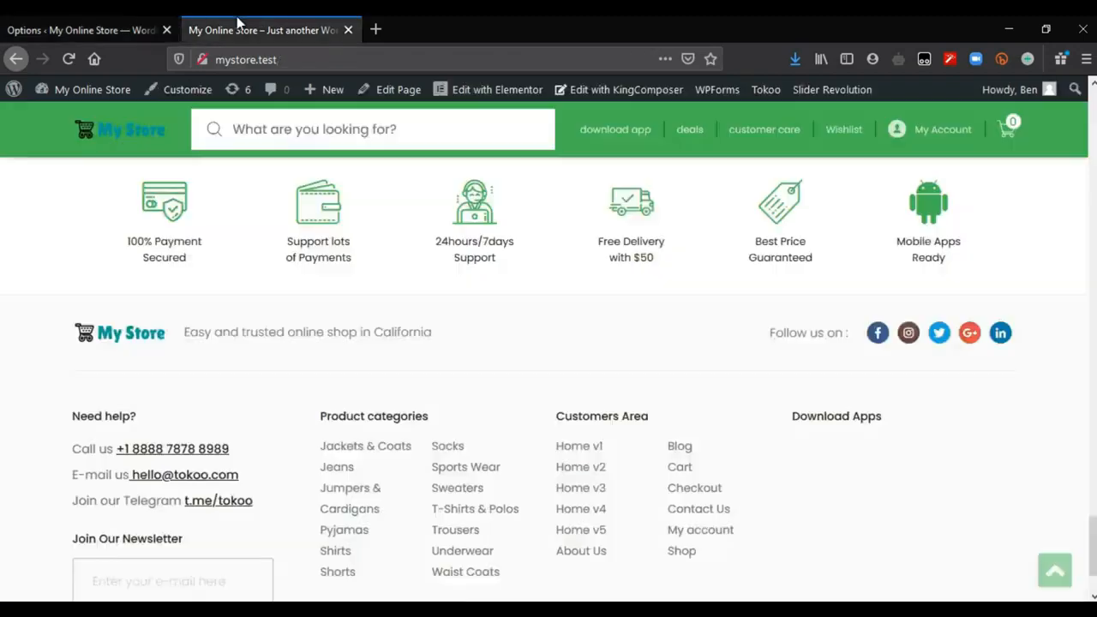
left_click_drag(705, 340, 1056, 340)
left_click(666, 339)
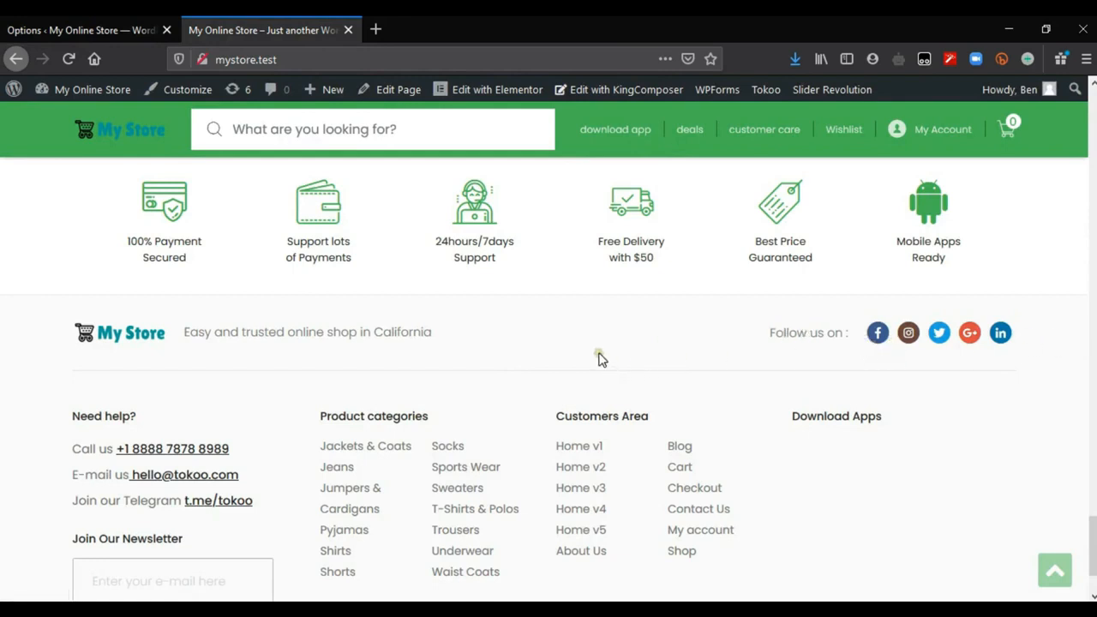
Step: Review the Footer Widgets and Footer Bottom Bar options, and examine the widget columns in the storefront's footer
left_click(68, 25)
scroll(600, 343, "down", 3)
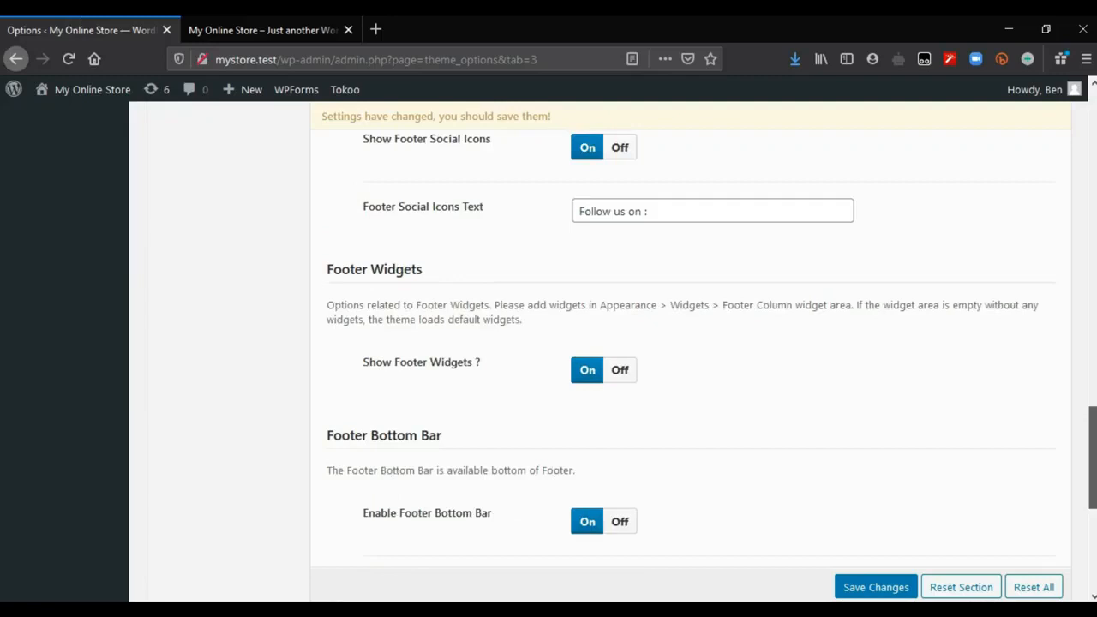
scroll(686, 343, "down", 1)
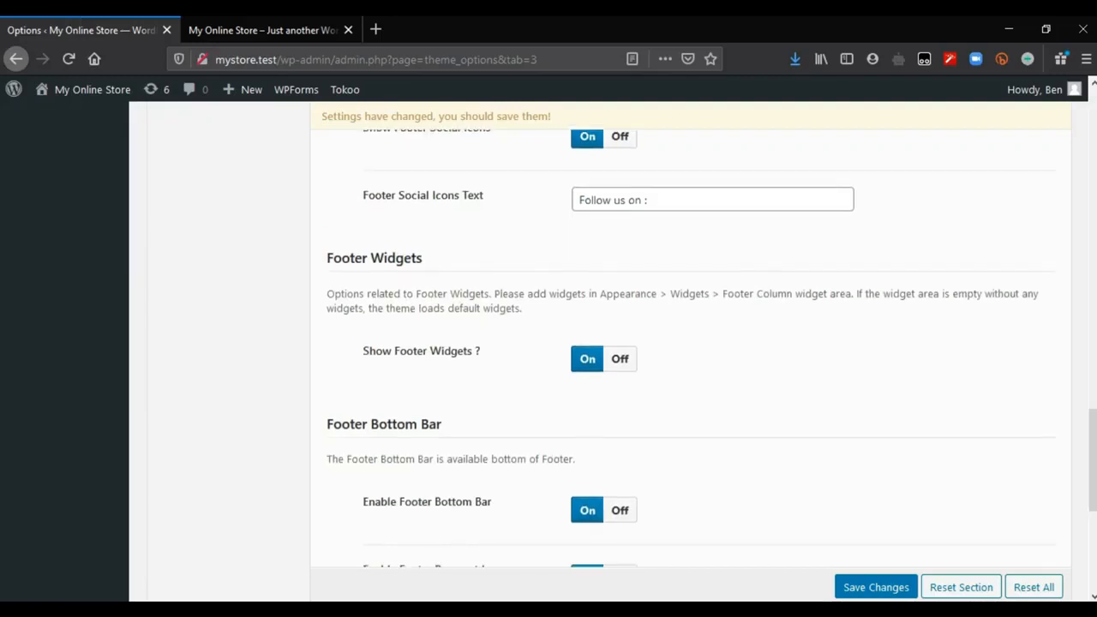
scroll(372, 276, "down", 1)
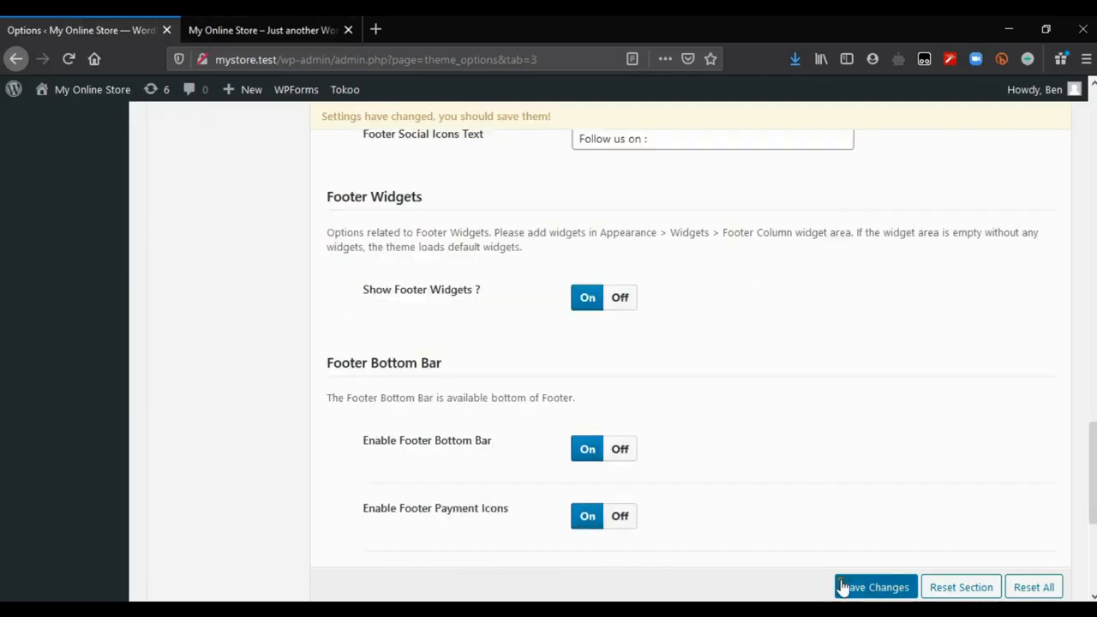
key("ctrl+Tab")
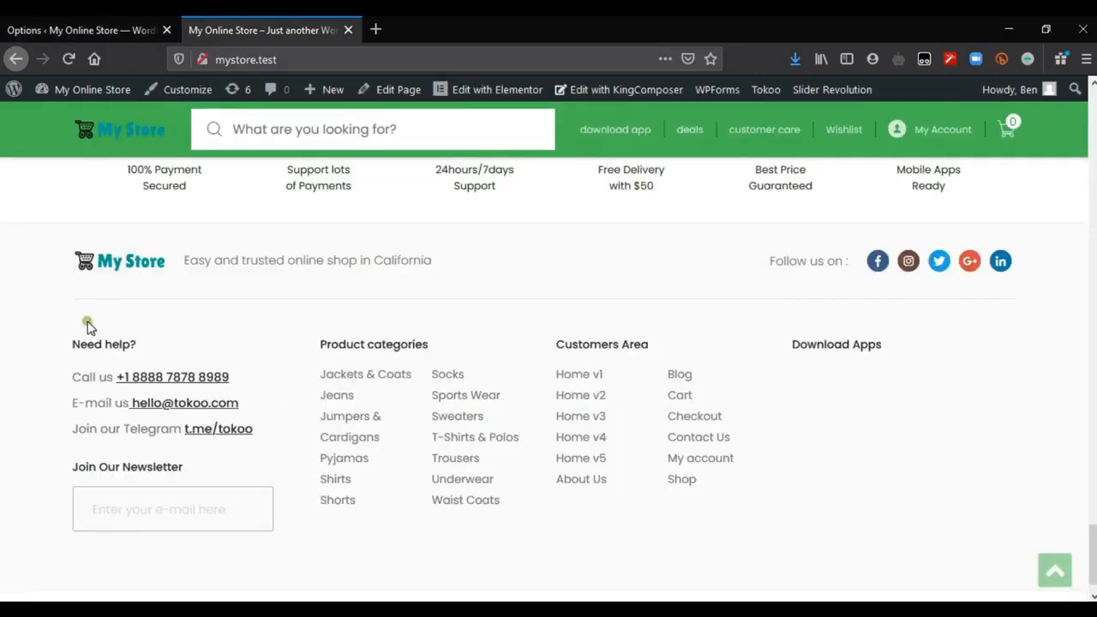
left_click_drag(86, 343, 728, 490)
left_click(844, 497)
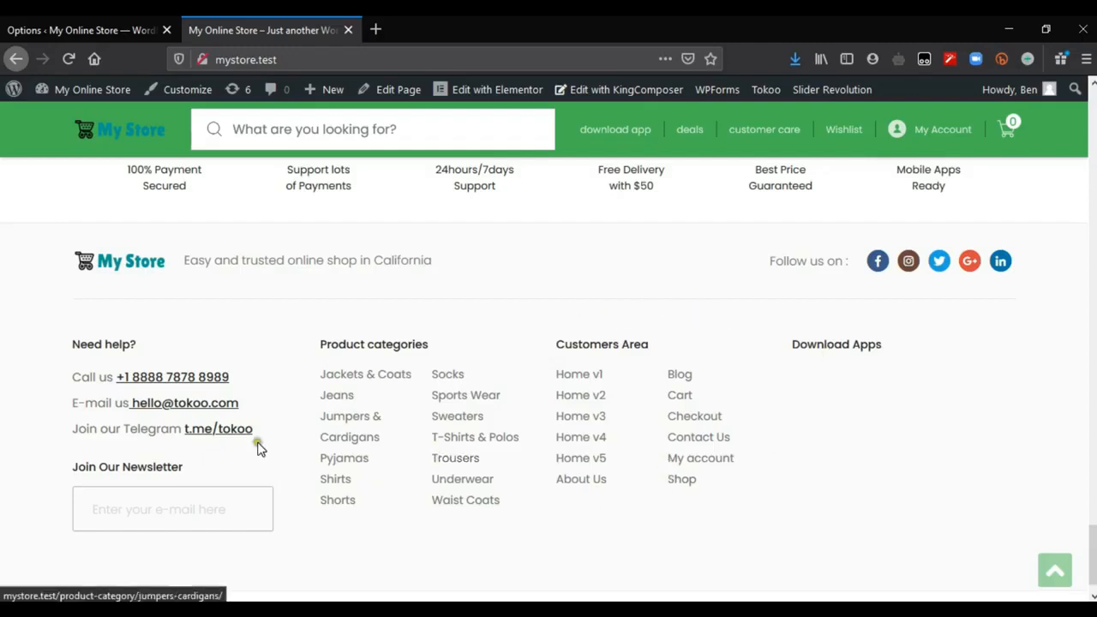
Step: Open the WordPress Widgets page from the dashboard and expand the Footer Column 1 area
left_click(45, 24)
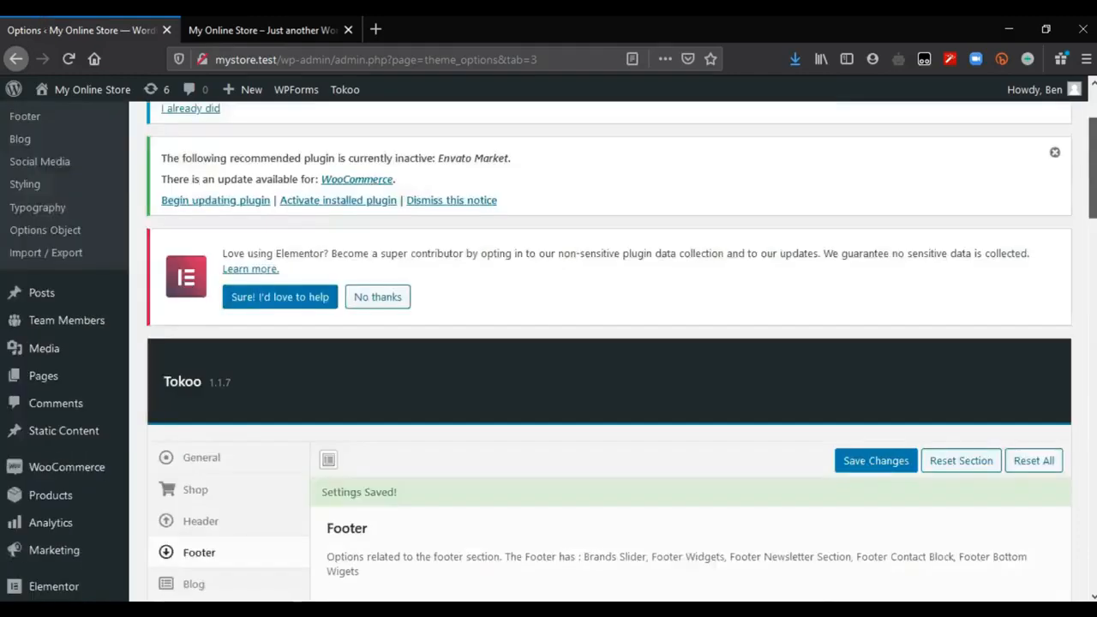
left_click_drag(1092, 169, 1092, 208)
mouse_move(94, 497)
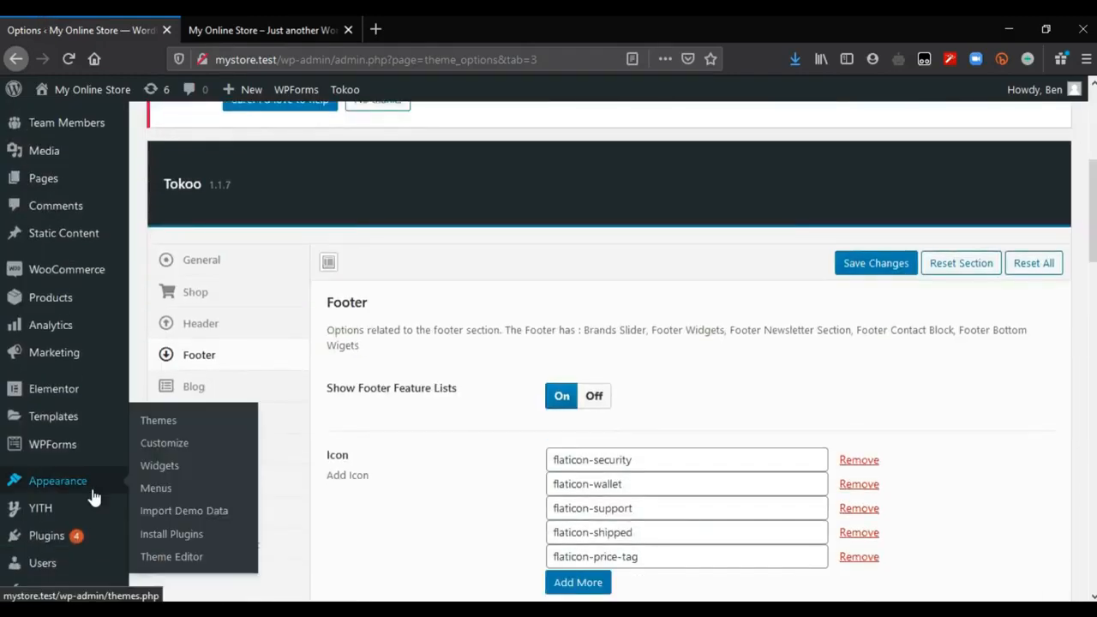
left_click(160, 465)
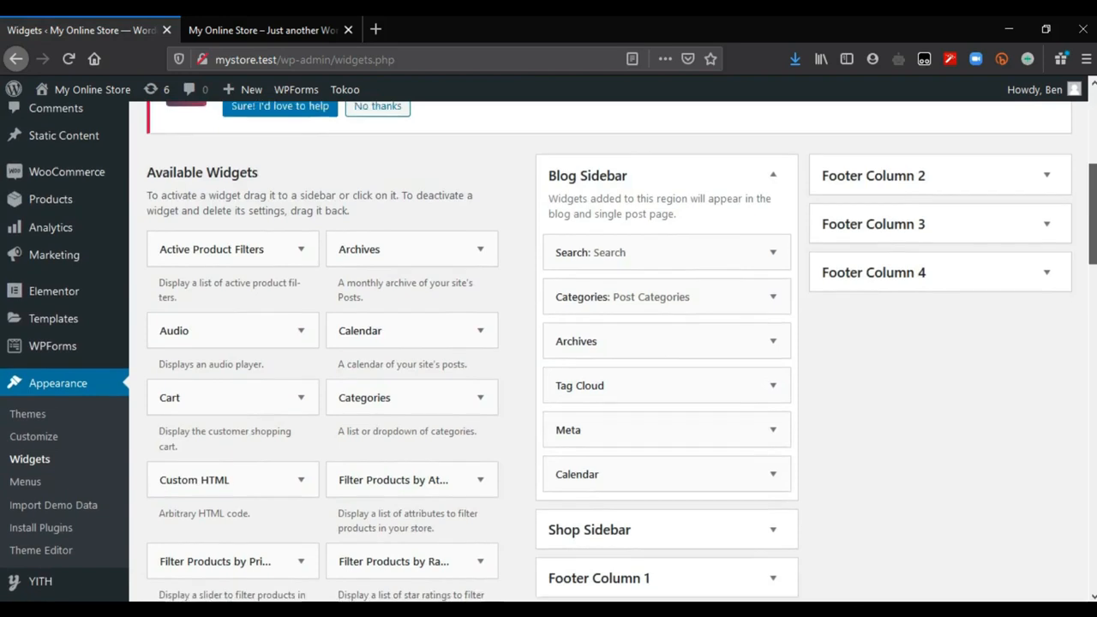
left_click_drag(1093, 213, 1093, 215)
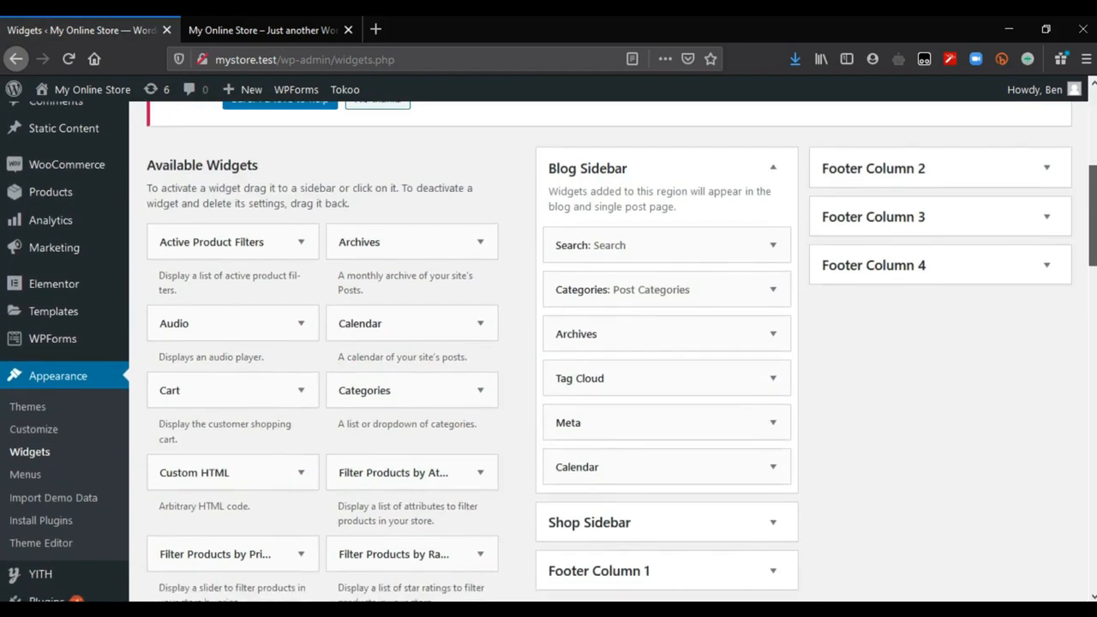
scroll(849, 351, "down", 3)
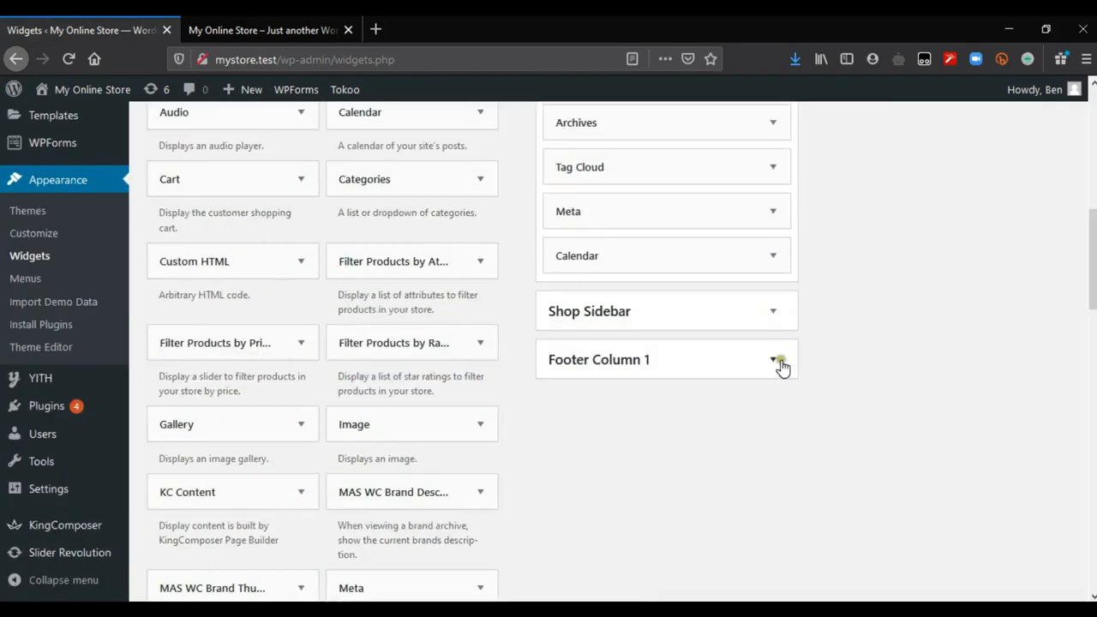
left_click(777, 361)
Step: Compare the widgets in Footer Column 1 with the first column of the storefront's footer
left_click(266, 30)
left_click_drag(72, 299, 281, 485)
left_click(74, 380)
left_click(154, 25)
scroll(521, 260, "up", 3)
scroll(549, 352, "down", 5)
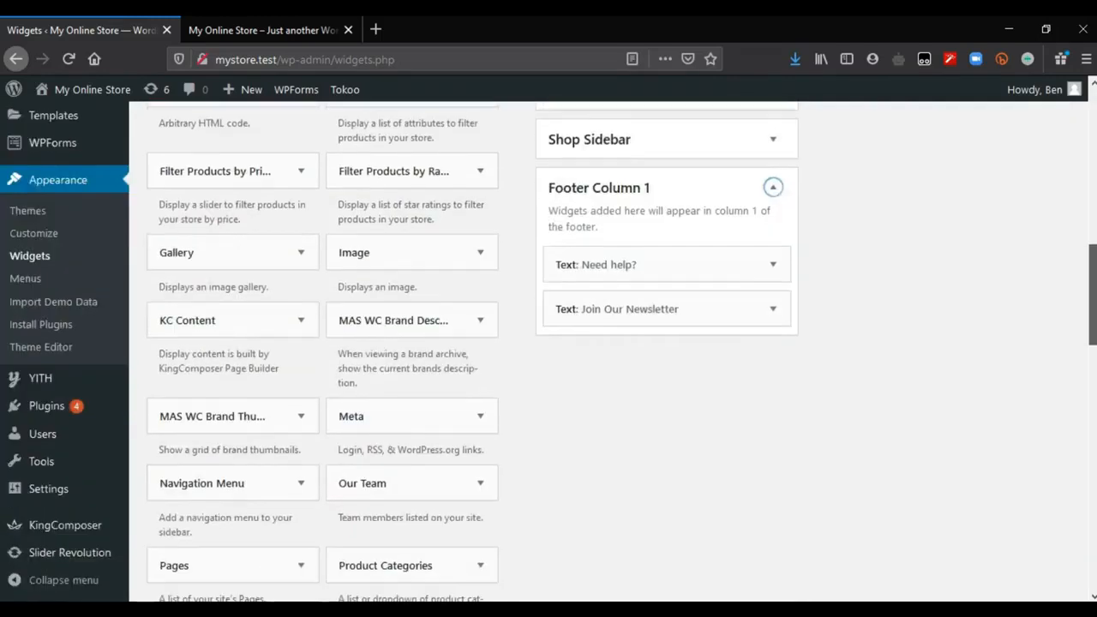
Step: Open the "Need help?" text widget in Footer Column 1 and compare its contact lines with the storefront's footer
scroll(771, 290, "up", 1)
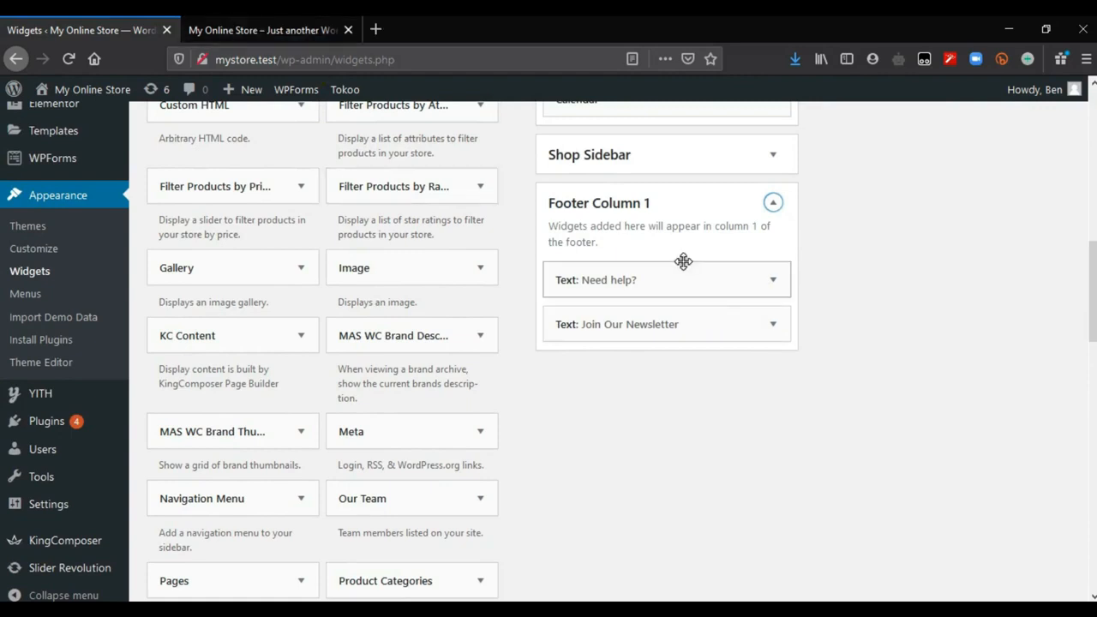
left_click(773, 280)
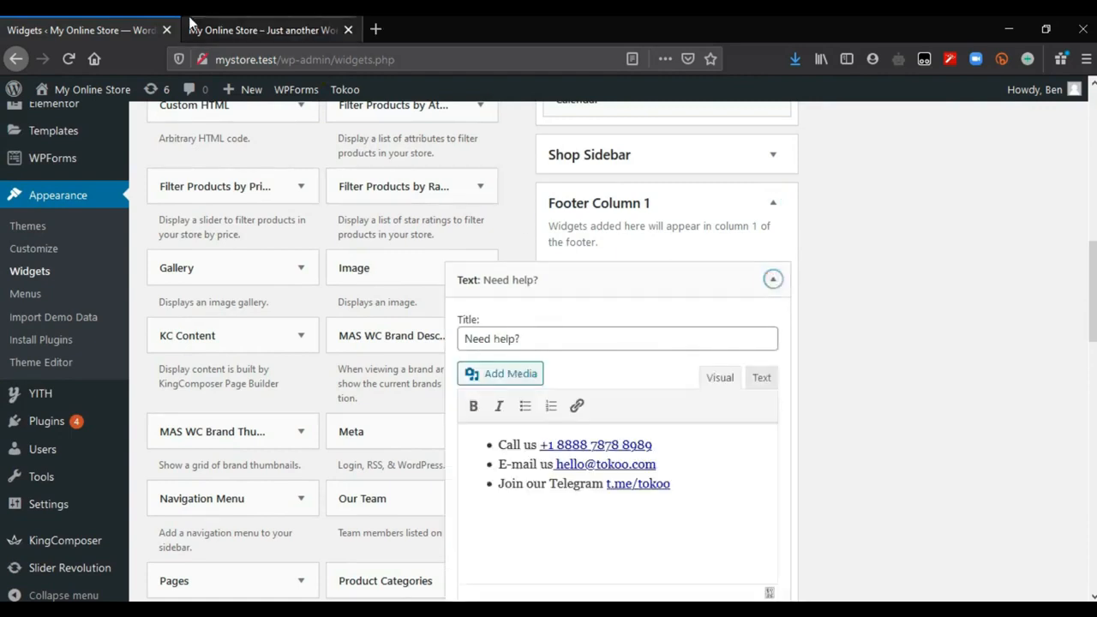
left_click(194, 26)
left_click(166, 332)
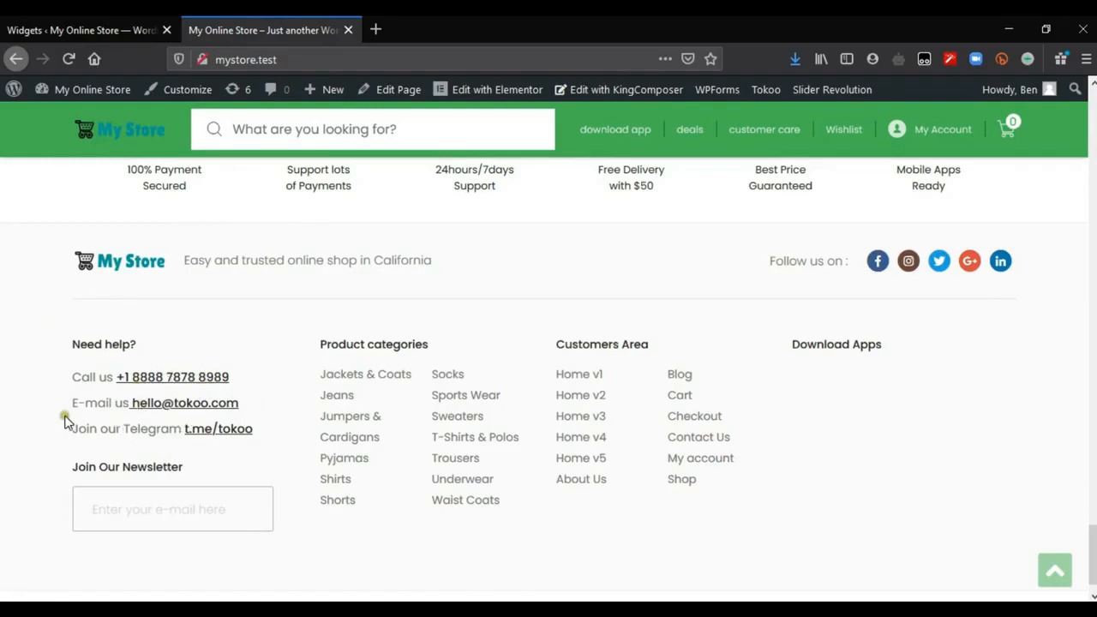
left_click(73, 30)
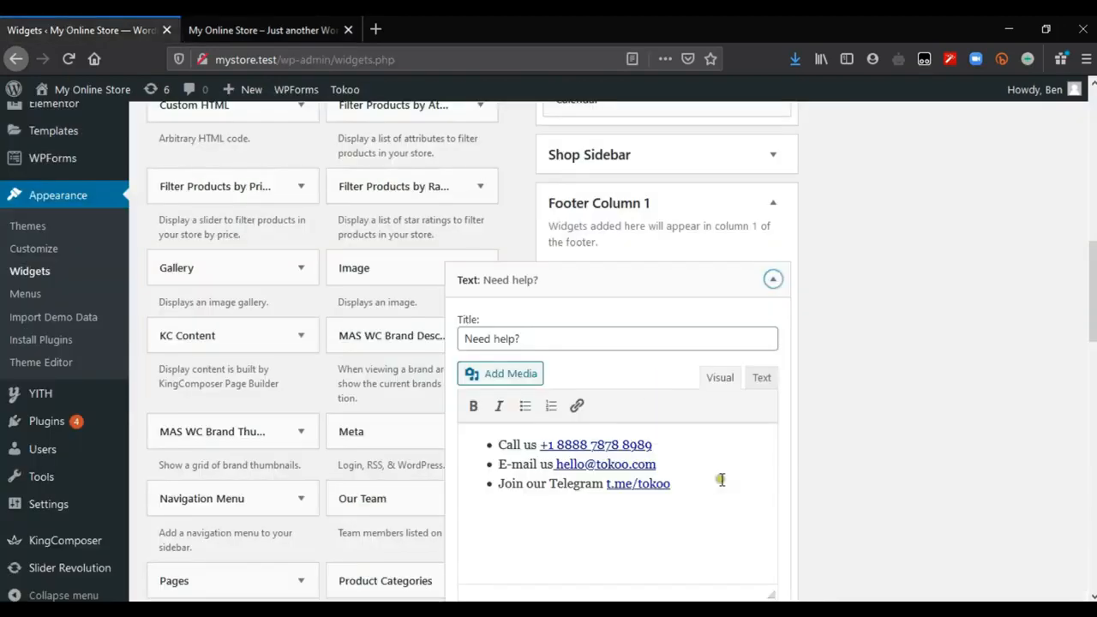
Step: Replace the phone number and e-mail address in the "Need help?" text with the store's own contact details
left_click_drag(661, 447, 539, 445)
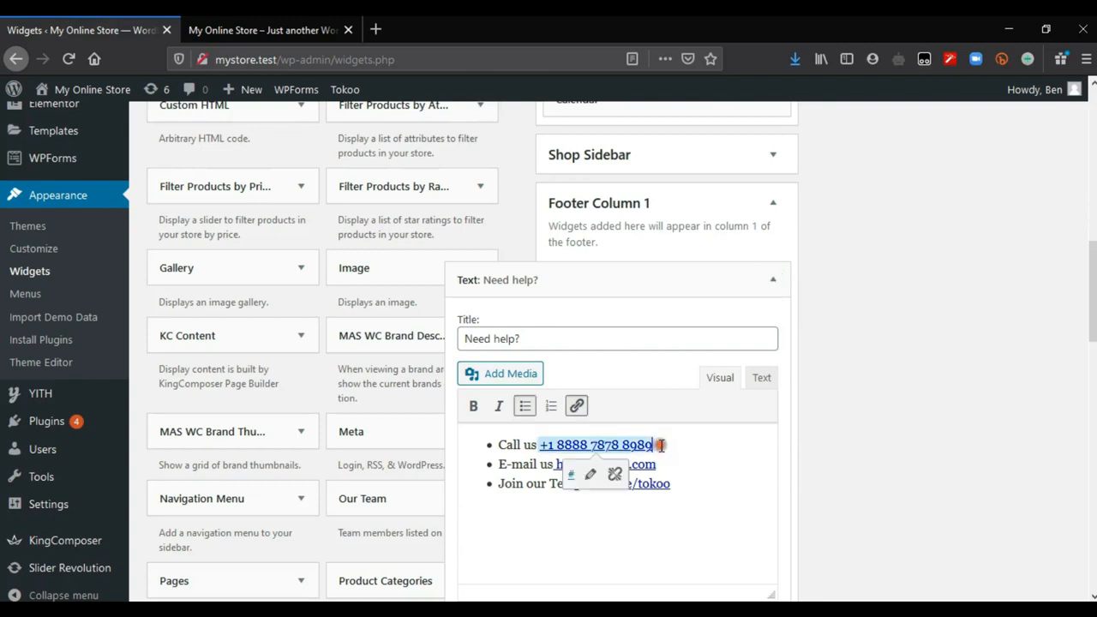
left_click(590, 477)
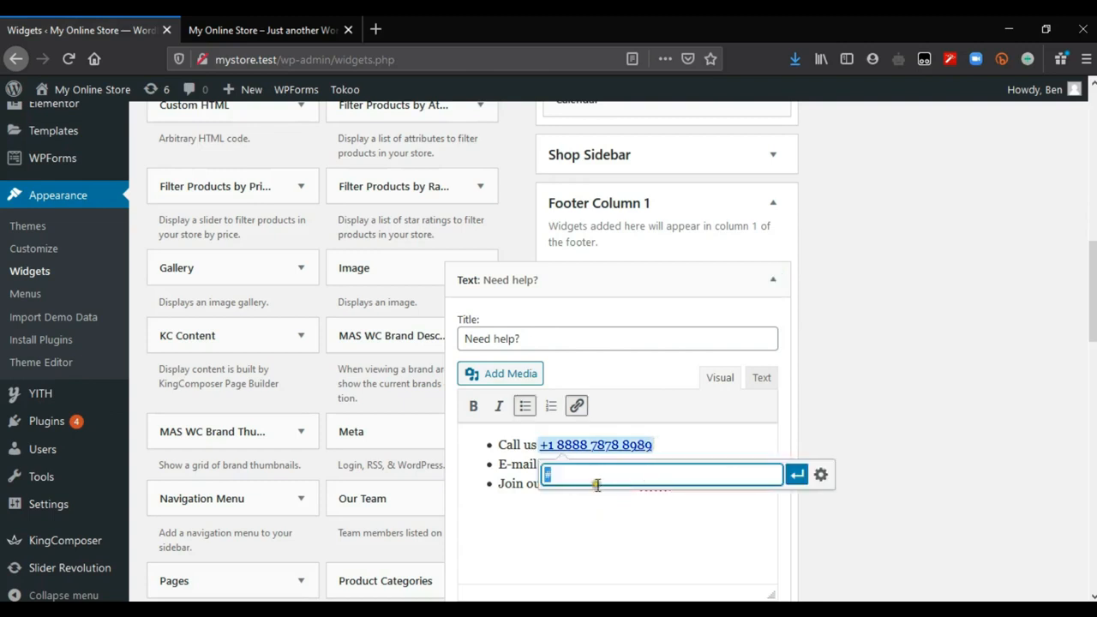
left_click(636, 483)
left_click(655, 465)
Step: Remove the "Join our Telegram" line from the "Need help?" text and save the widget
left_click_drag(682, 486, 490, 489)
key("BackSpace")
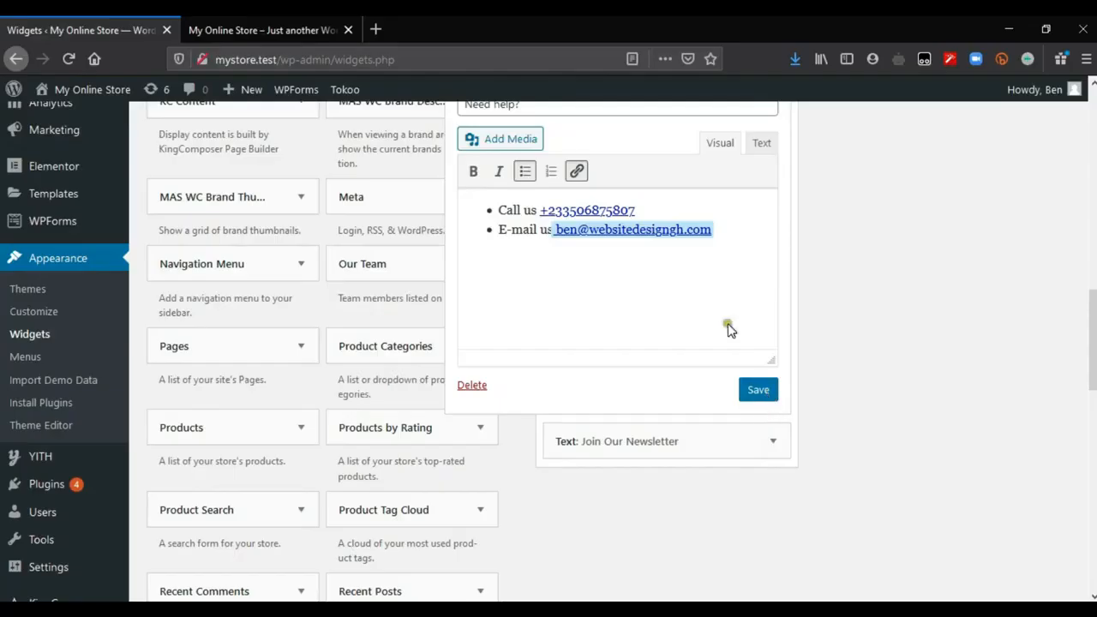
left_click(759, 389)
Step: Examine the form shortcode in the "Join Our Newsletter" widget against the storefront's newsletter field, and collapse the widget
left_click(775, 220)
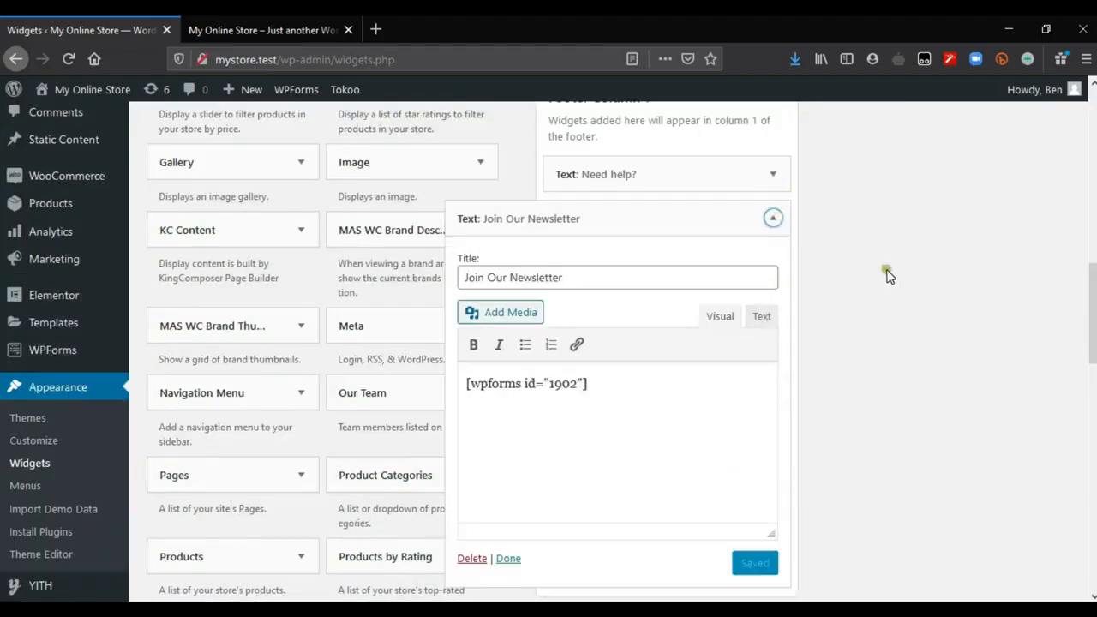
scroll(771, 282, "down", 1)
left_click_drag(588, 340, 431, 344)
left_click(600, 354)
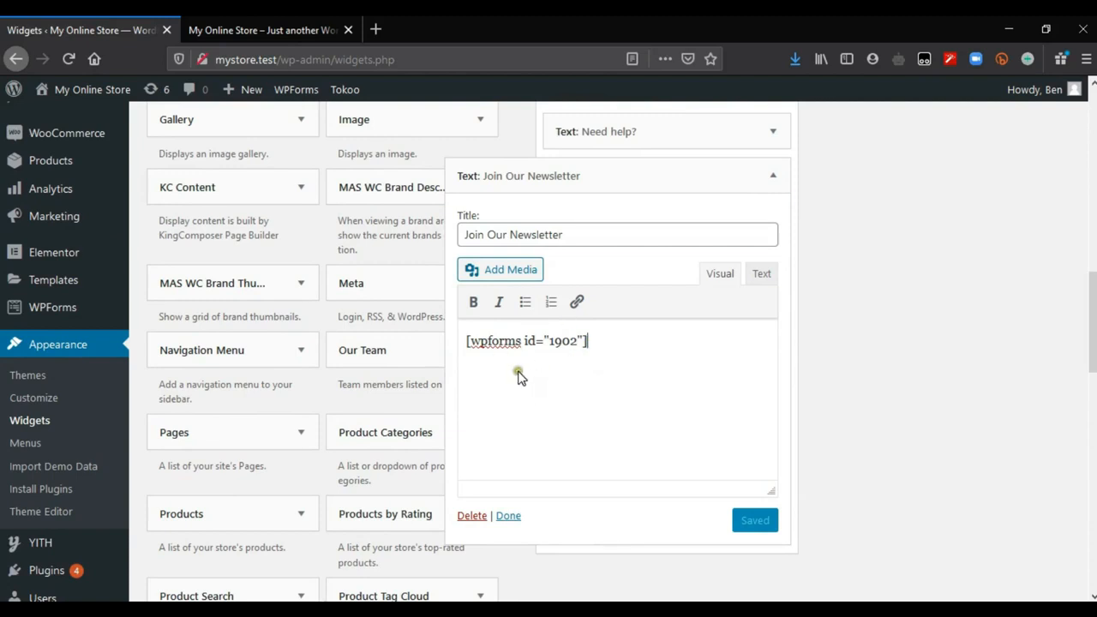
left_click(225, 28)
left_click(116, 525)
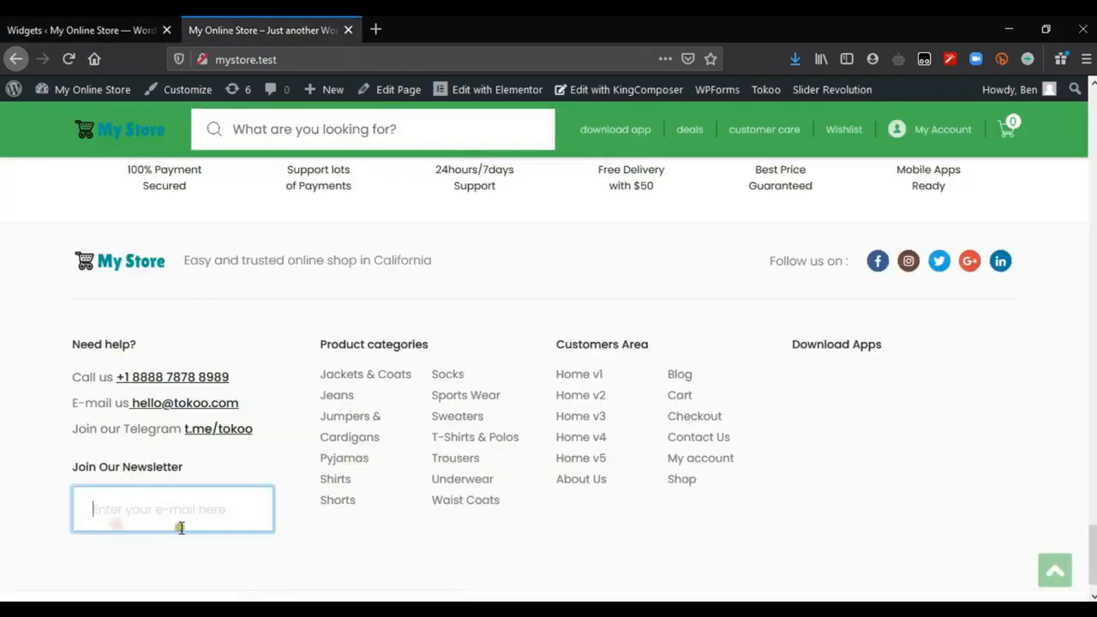
left_click(69, 24)
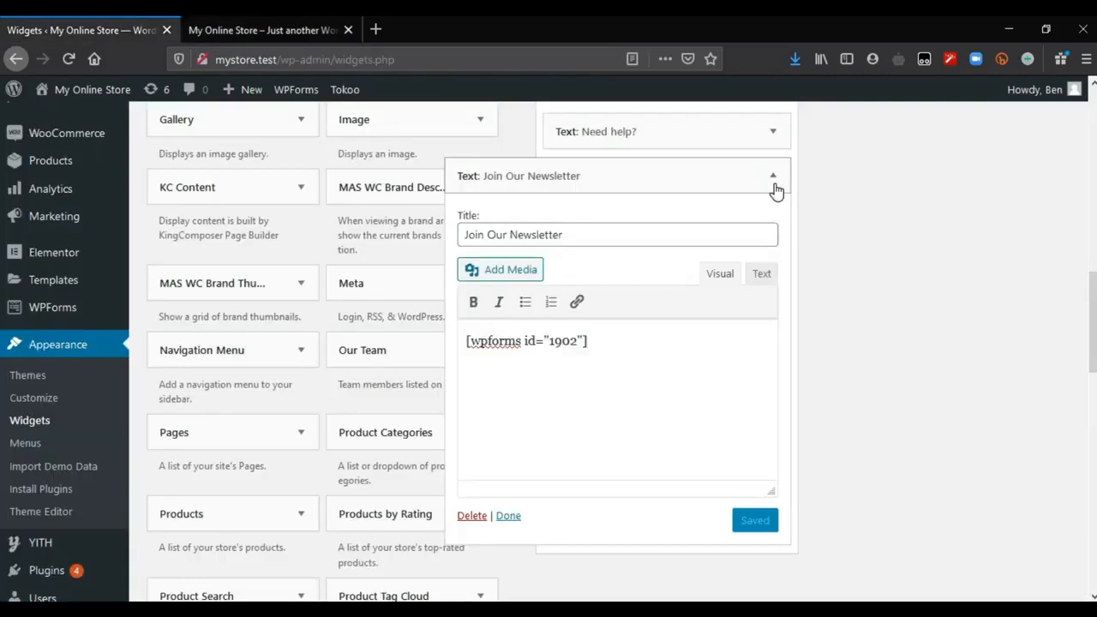
left_click(775, 186)
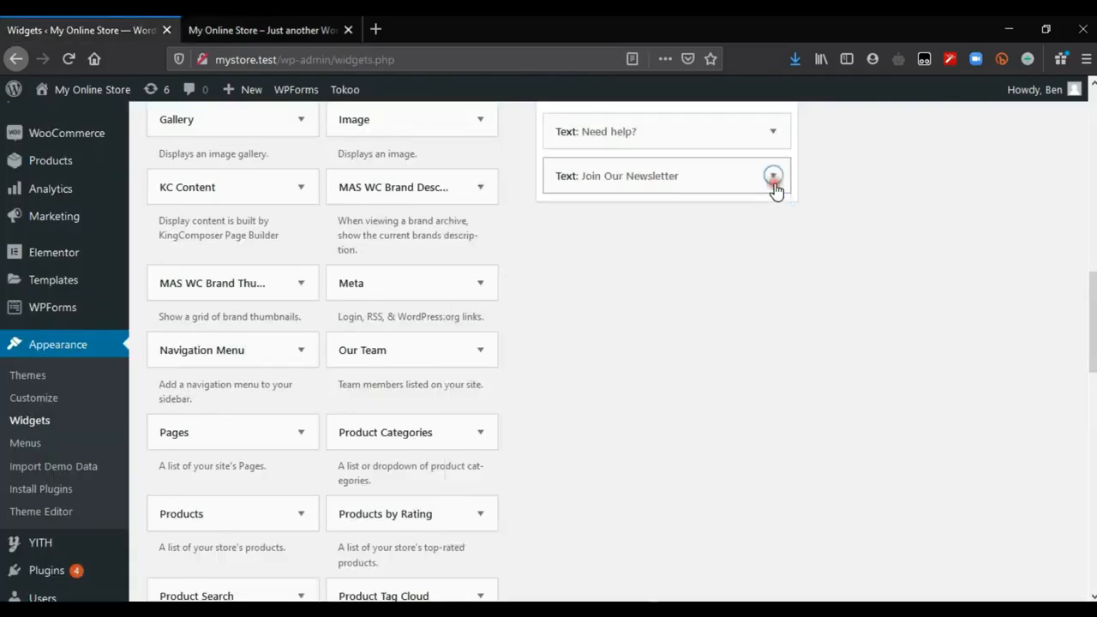
Step: Expand Footer Column 2 to check its widget, and collapse the area again
scroll(942, 343, "up", 5)
left_click(1047, 246)
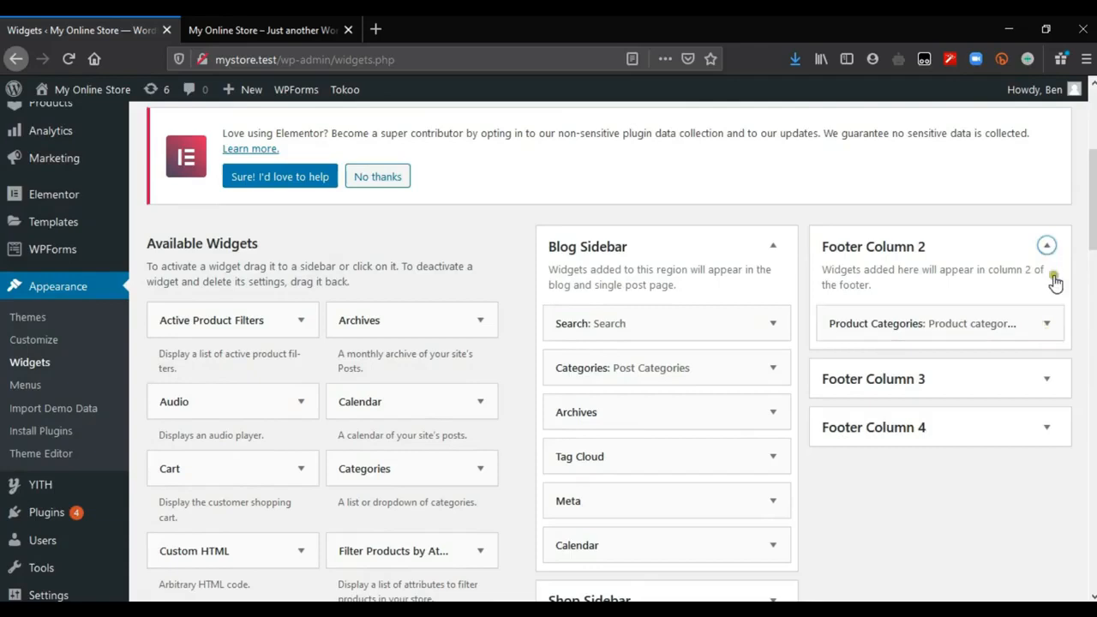
left_click(1048, 246)
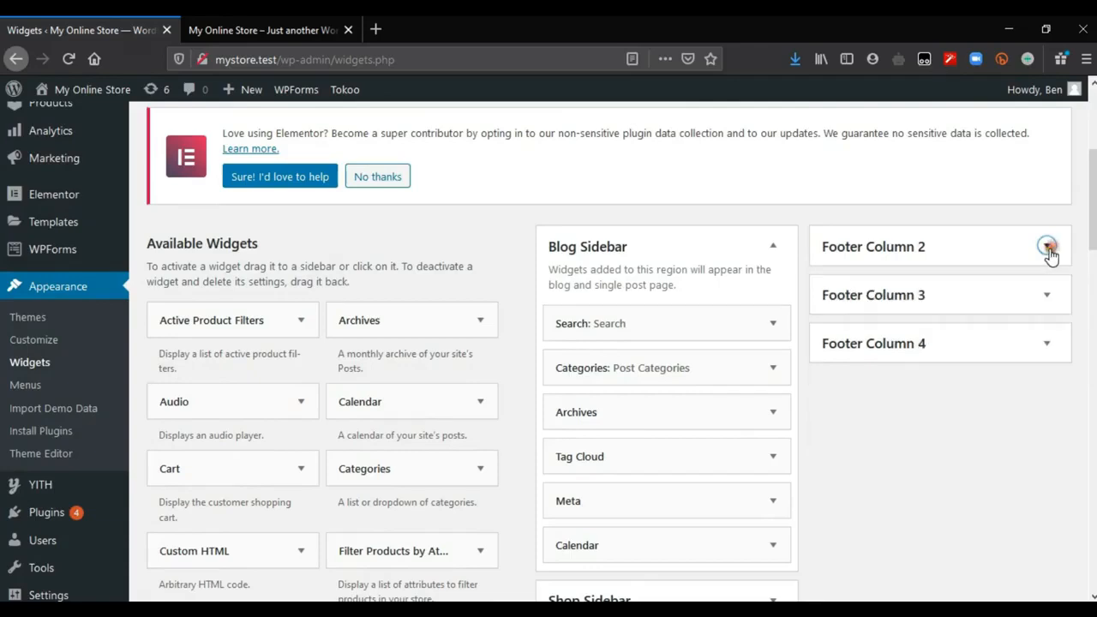
Step: Delete the "Customers Area" Navigation Menu widget from Footer Column 3
left_click(1048, 296)
scroll(1011, 274, "down", 3)
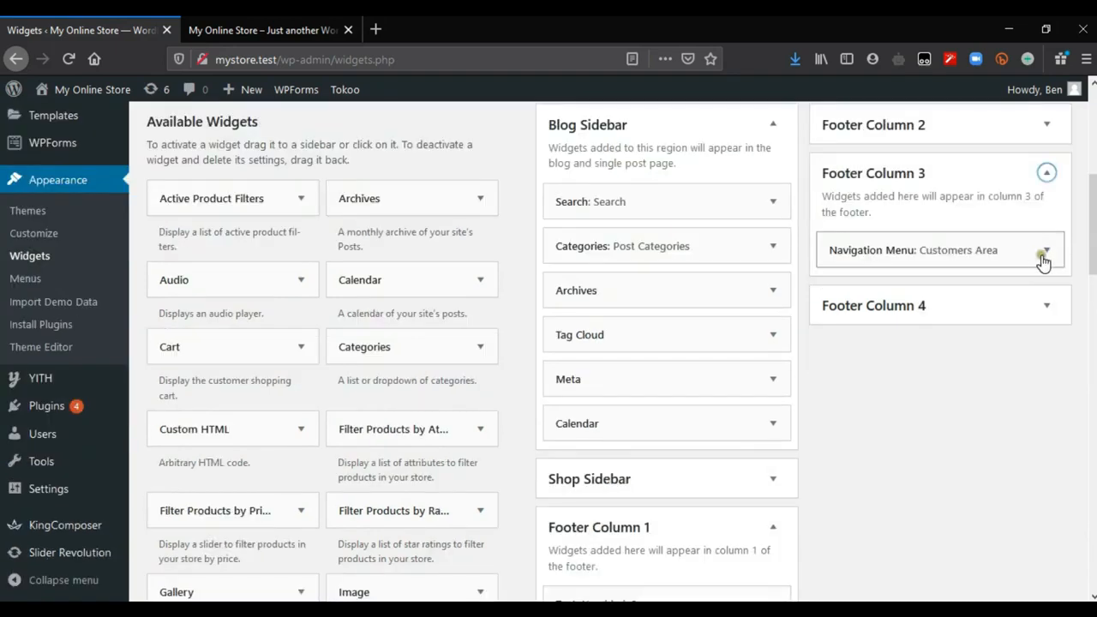
left_click(1044, 251)
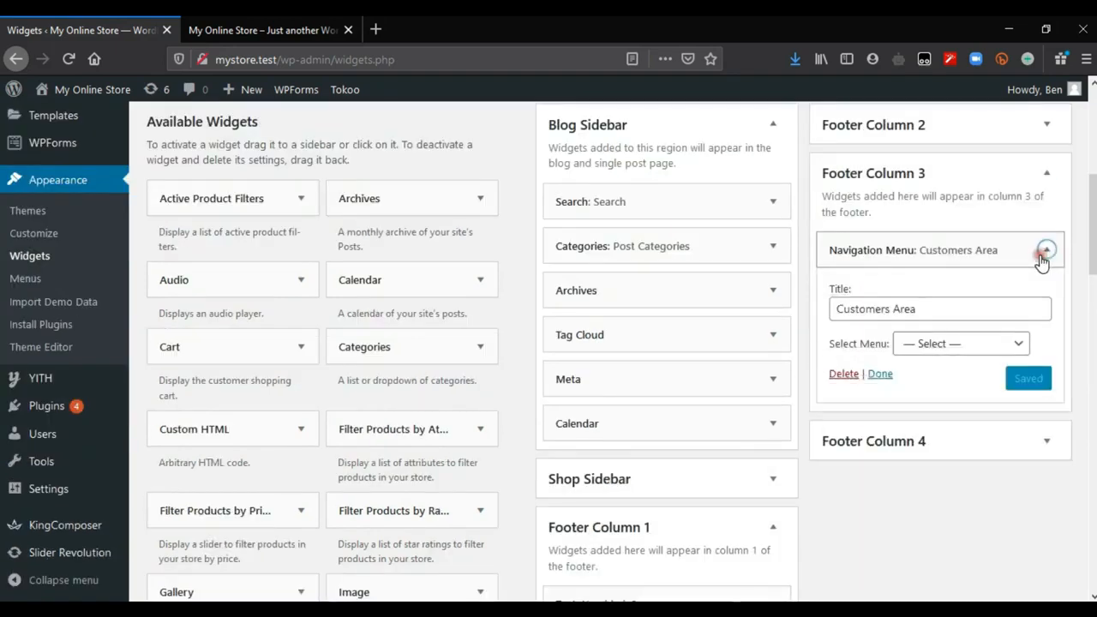
left_click(957, 353)
scroll(957, 353, "up", 1)
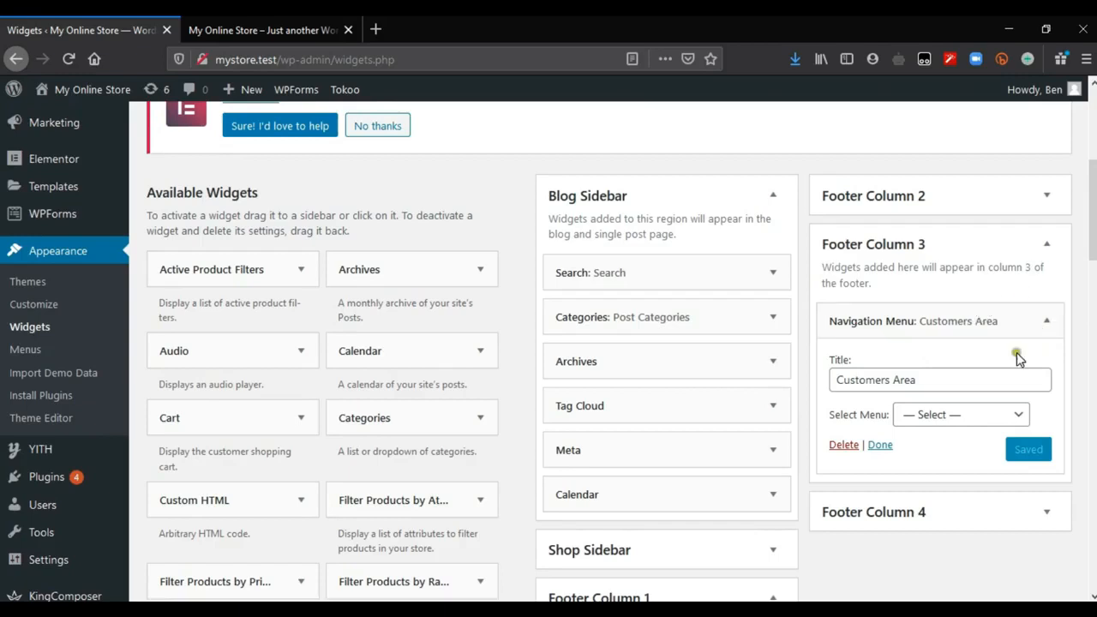
scroll(862, 326, "down", 1)
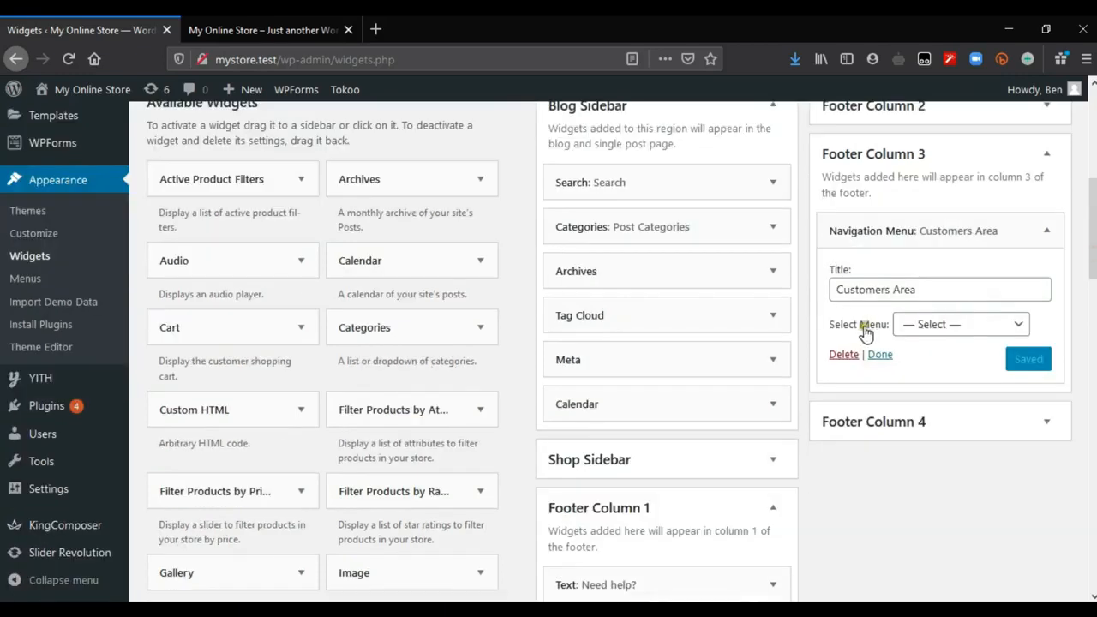
left_click(844, 355)
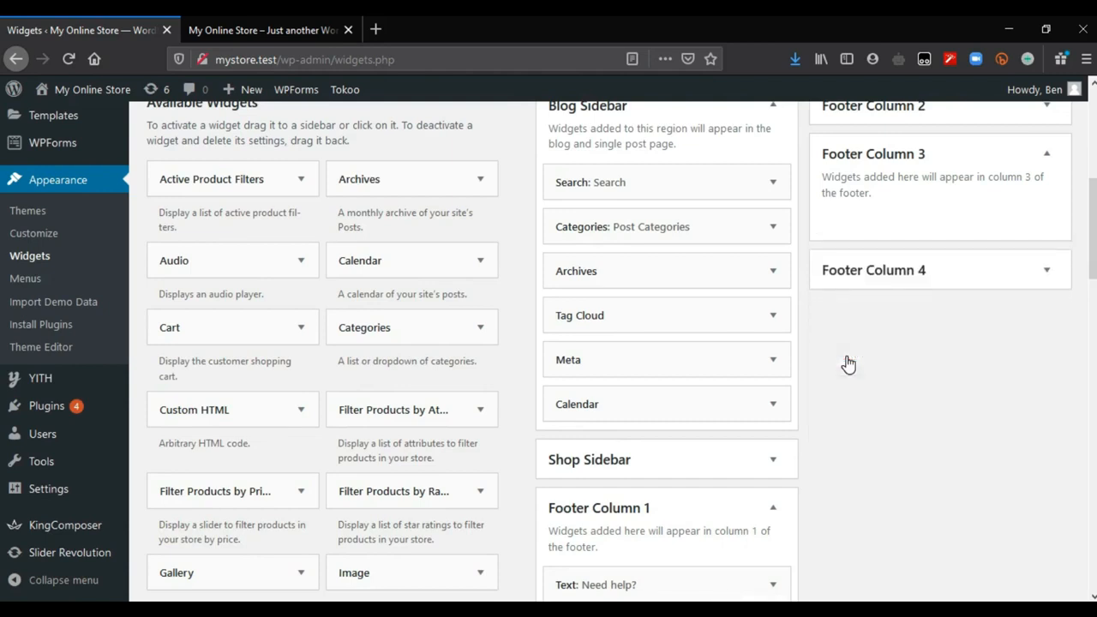
Step: Delete the "Download Apps" text widget from Footer Column 4
left_click(994, 303)
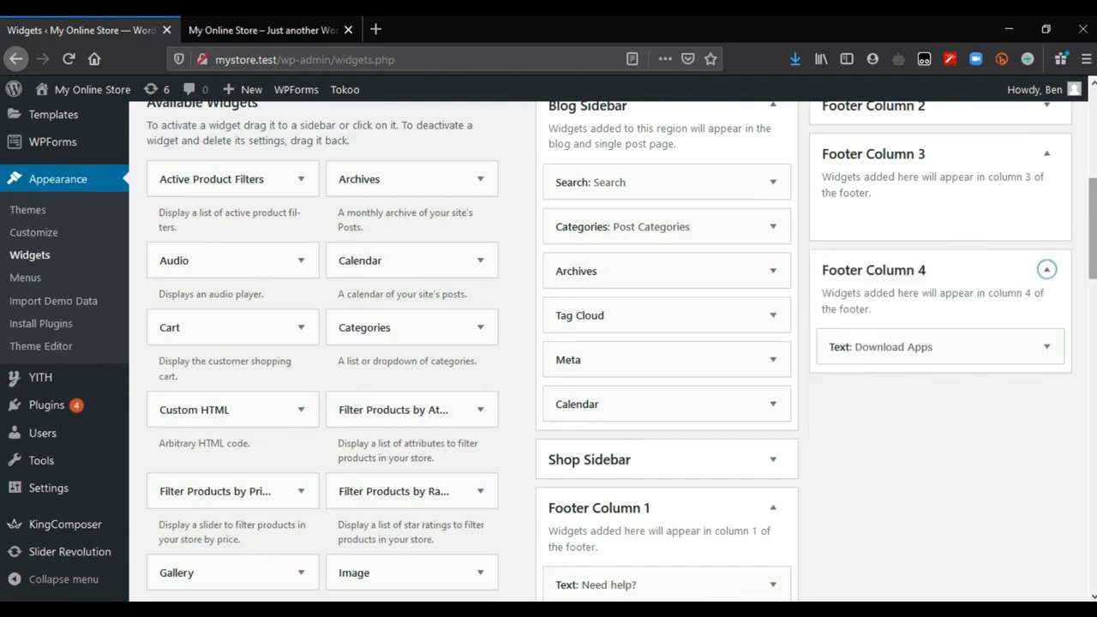
scroll(1001, 280, "down", 1)
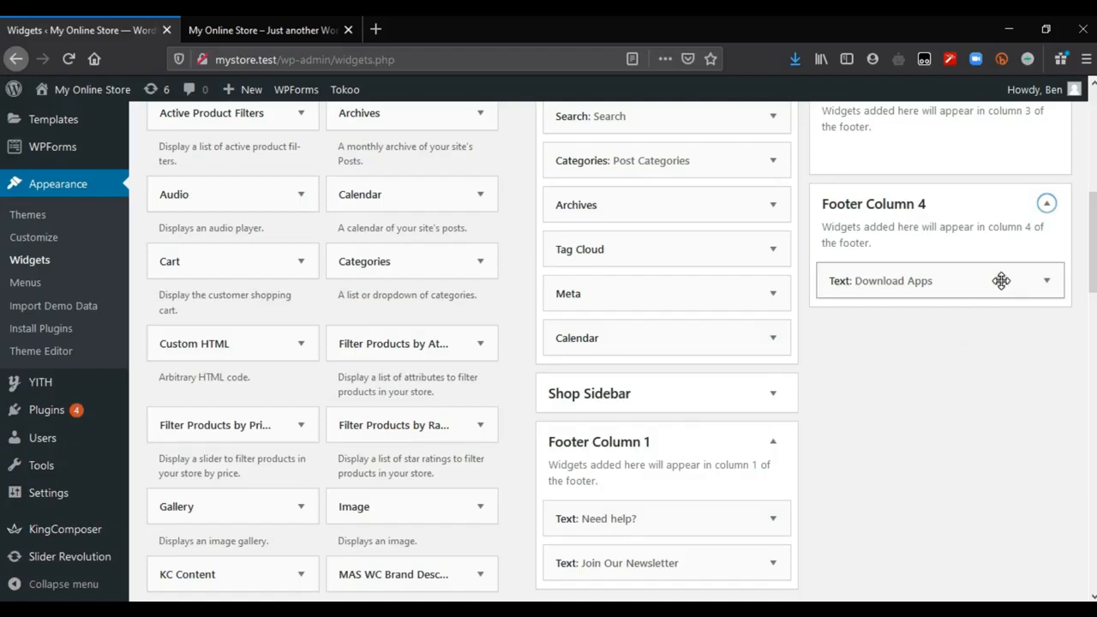
left_click(1046, 280)
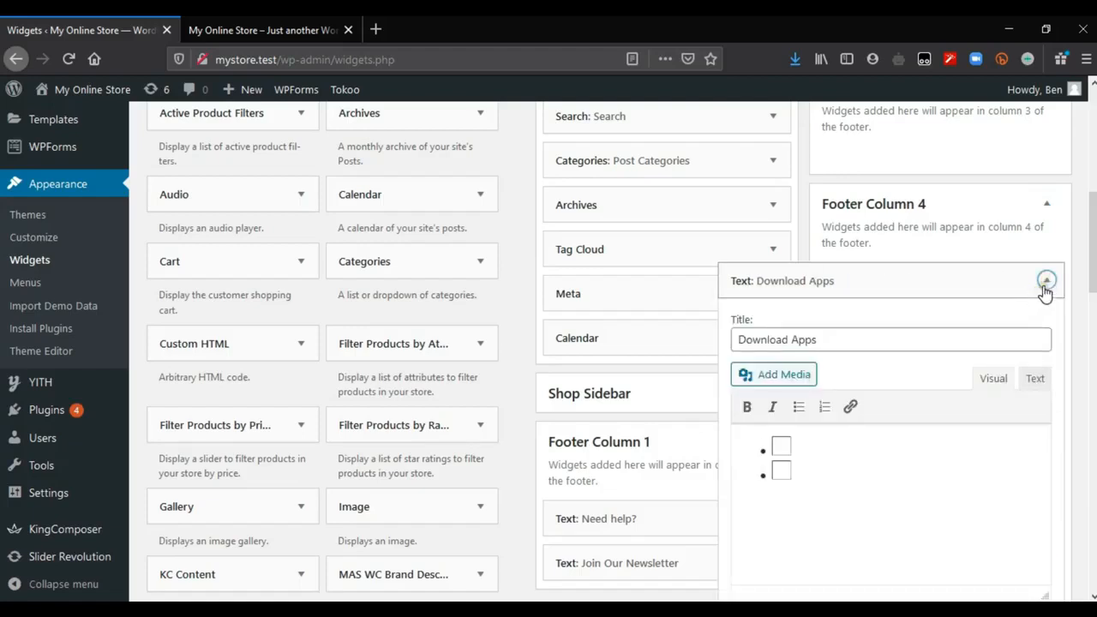
scroll(942, 360, "down", 3)
left_click(745, 414)
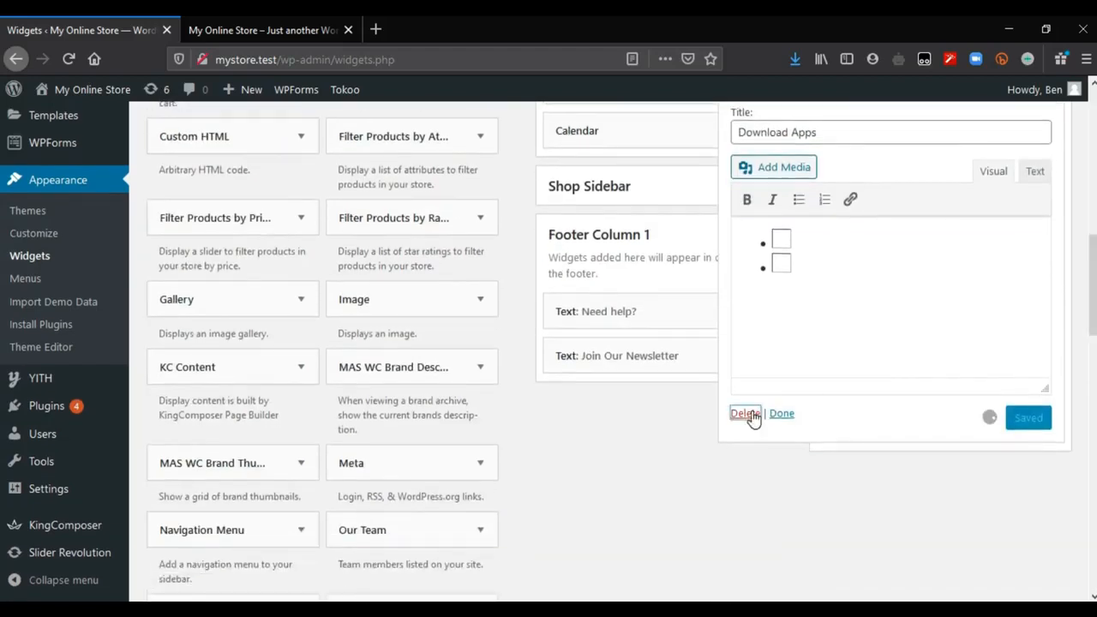
scroll(886, 268, "up", 5)
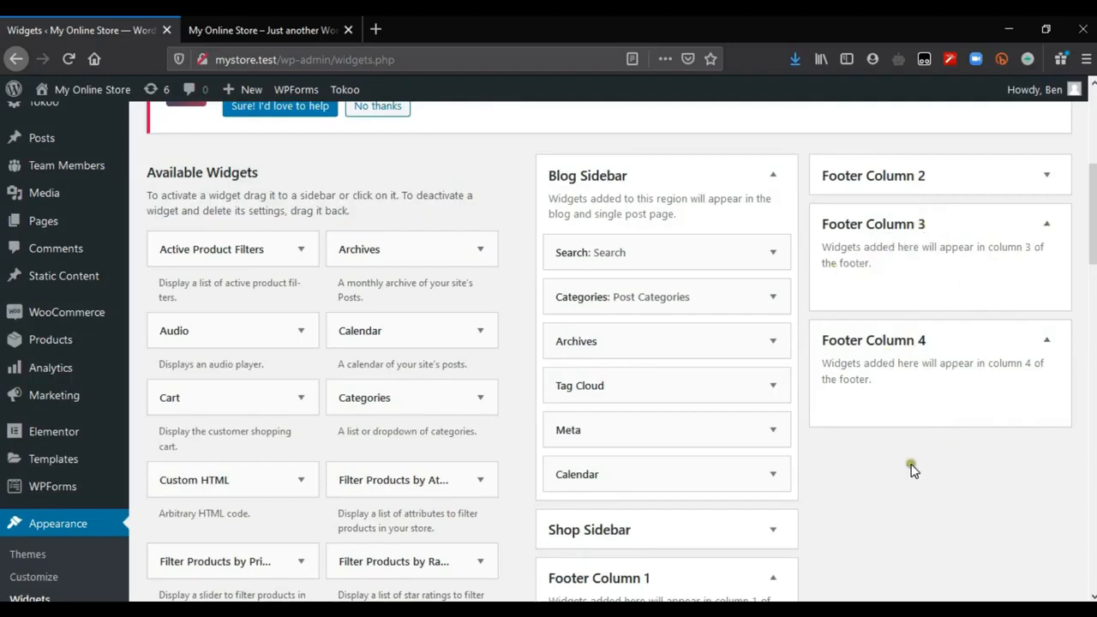
Step: Examine the "Customers Area" links in the storefront's footer and look over the available widgets on the Widgets page
scroll(969, 312, "down", 3)
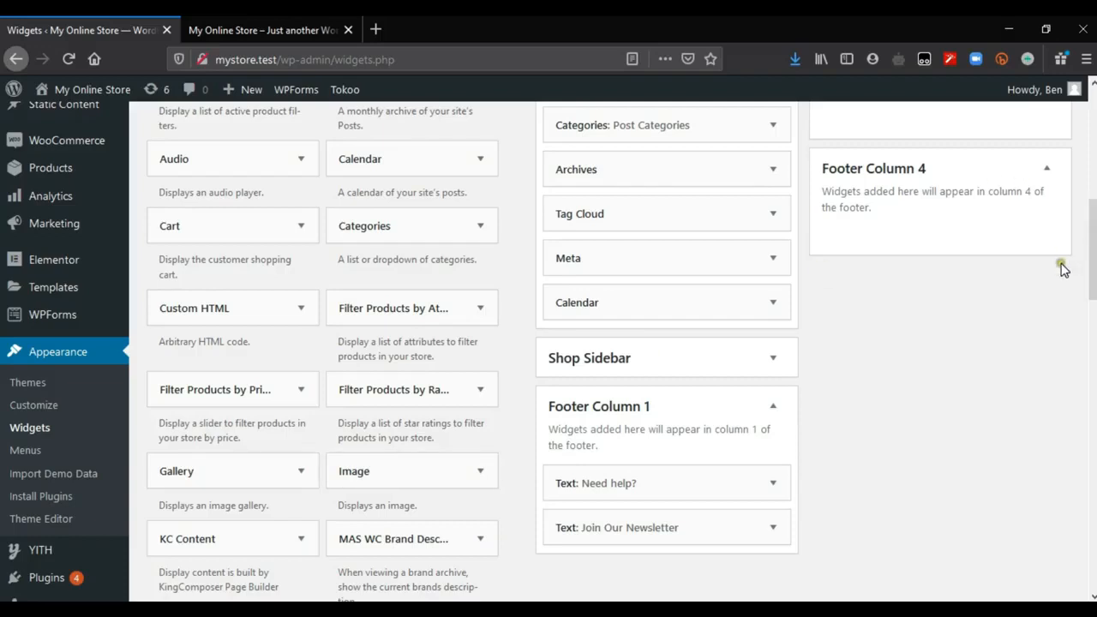
left_click(328, 23)
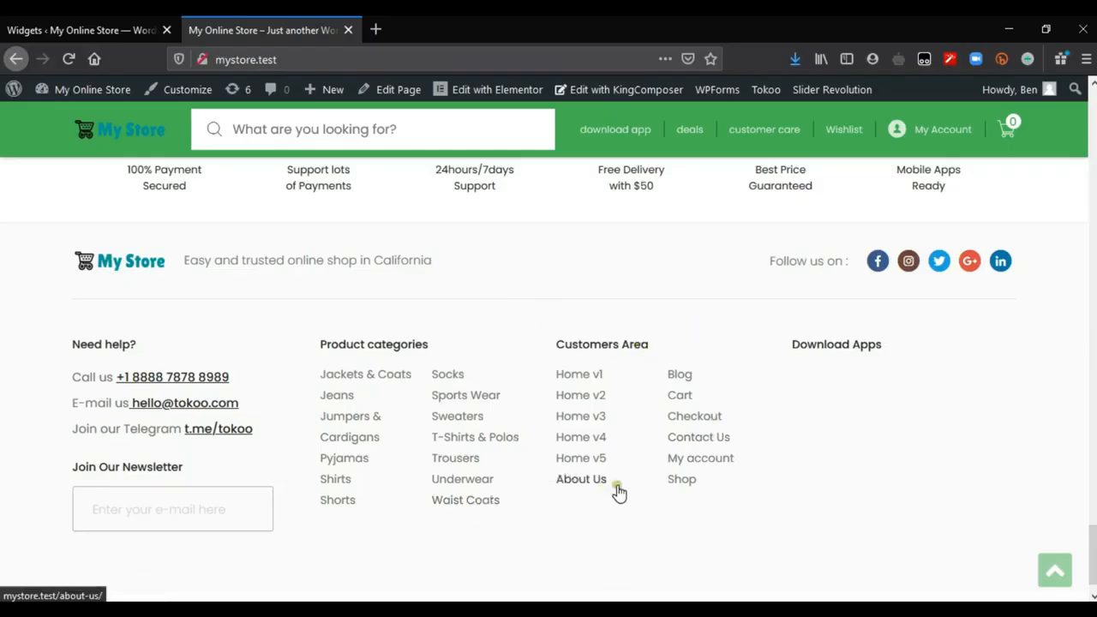
left_click(103, 30)
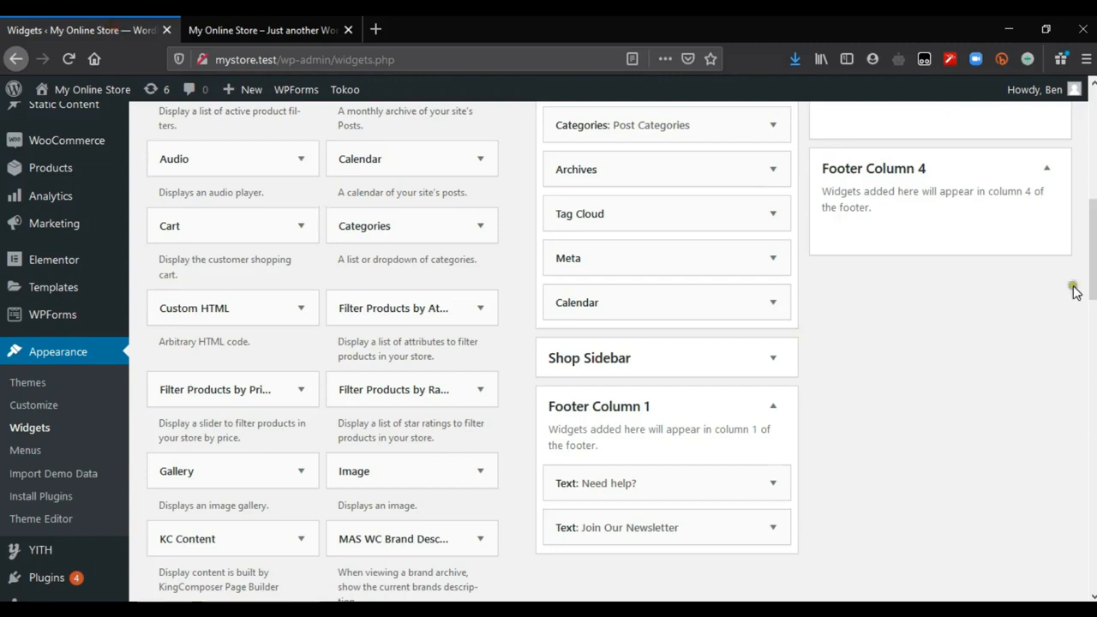
scroll(1072, 290, "up", 3)
scroll(1072, 289, "down", 10)
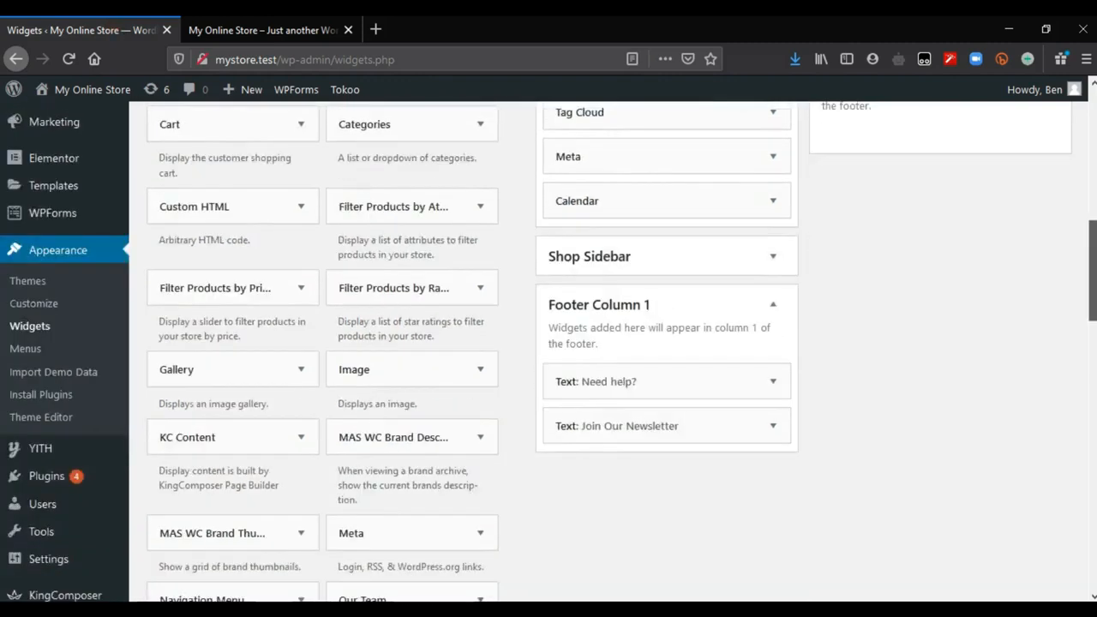
left_click_drag(1092, 466, 1093, 465)
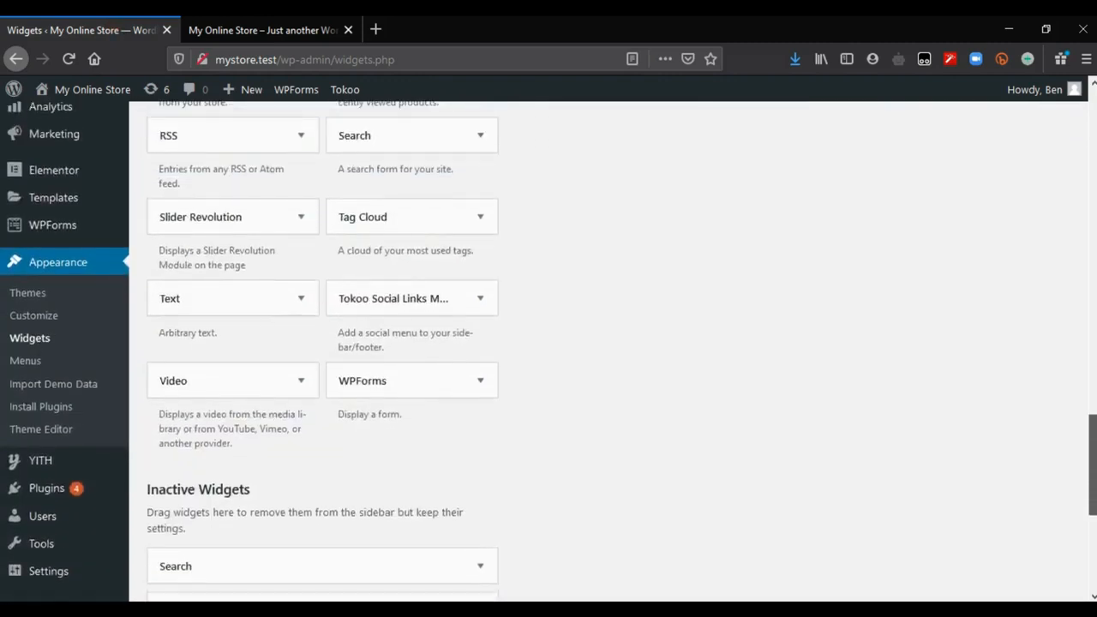
Step: Check the copyright text in the bottom bar of the storefront's footer
key("ctrl+Tab")
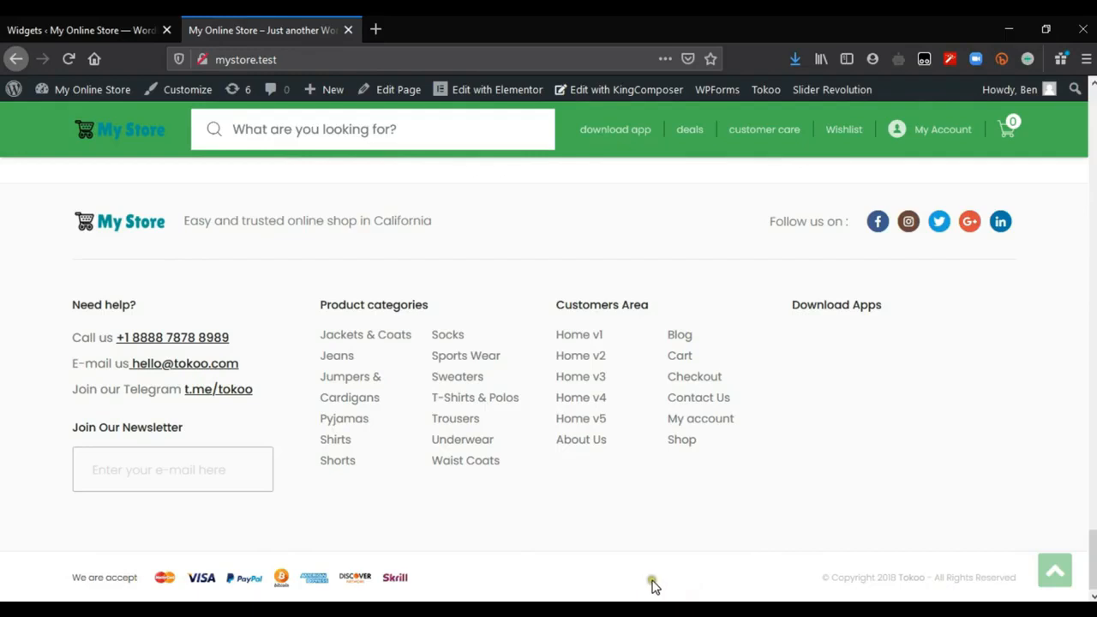
left_click_drag(778, 585, 1023, 588)
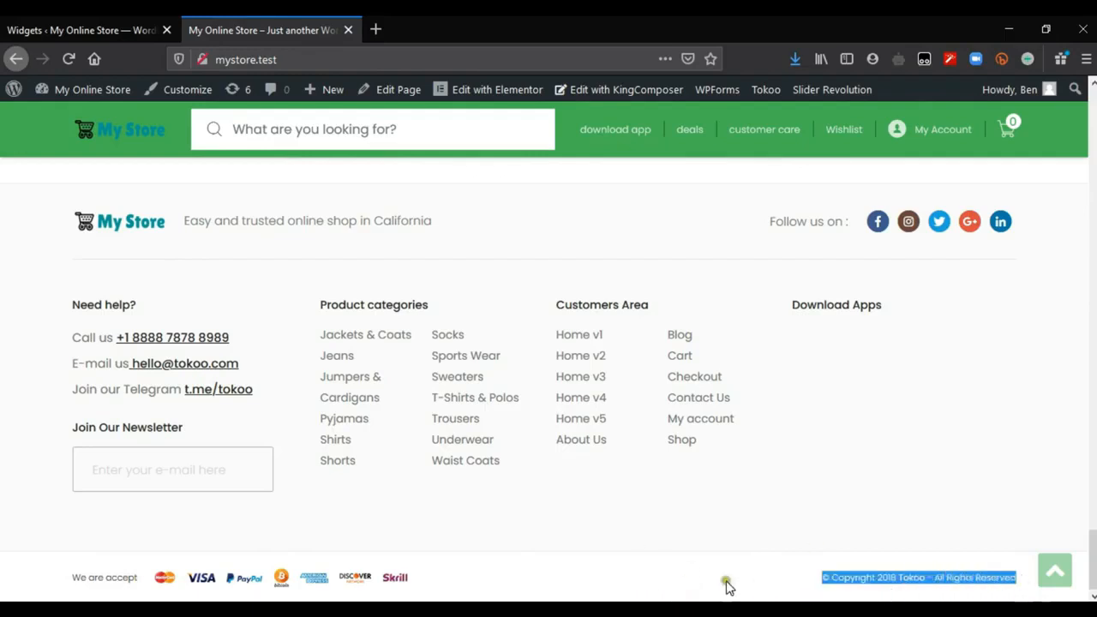
left_click(86, 30)
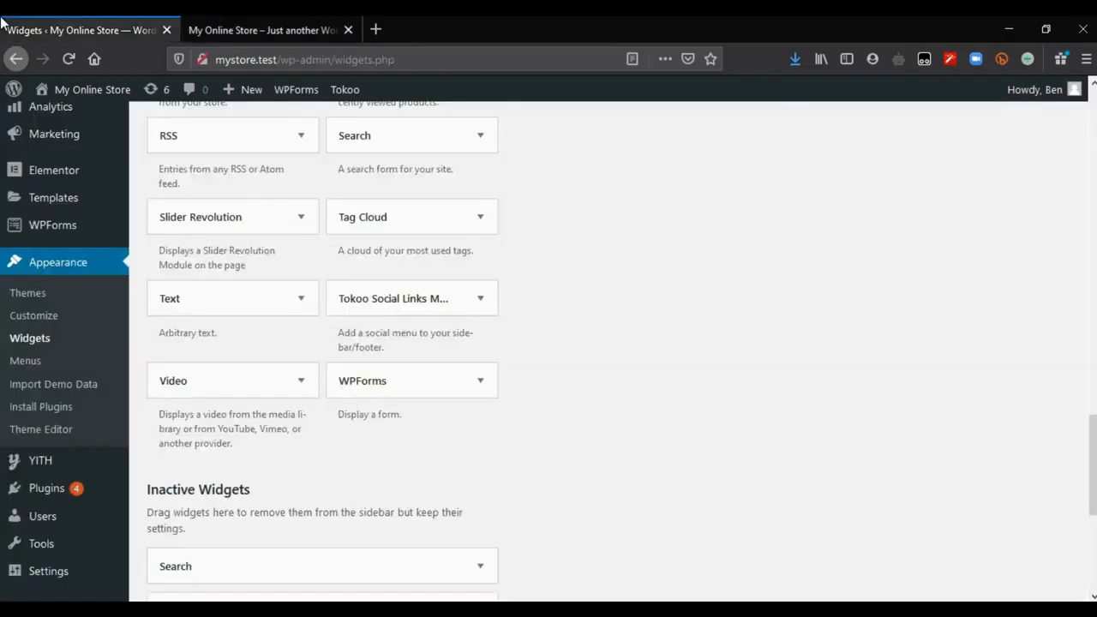
Step: Open the Footer section of the Tokoo theme options
scroll(255, 186, "up", 10)
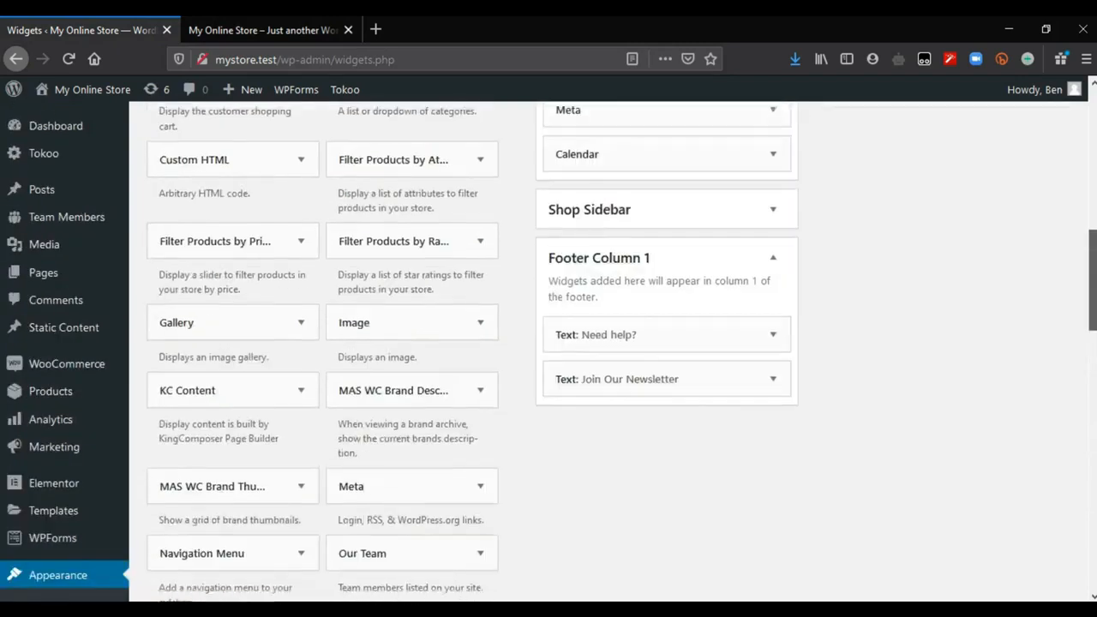
mouse_move(43, 151)
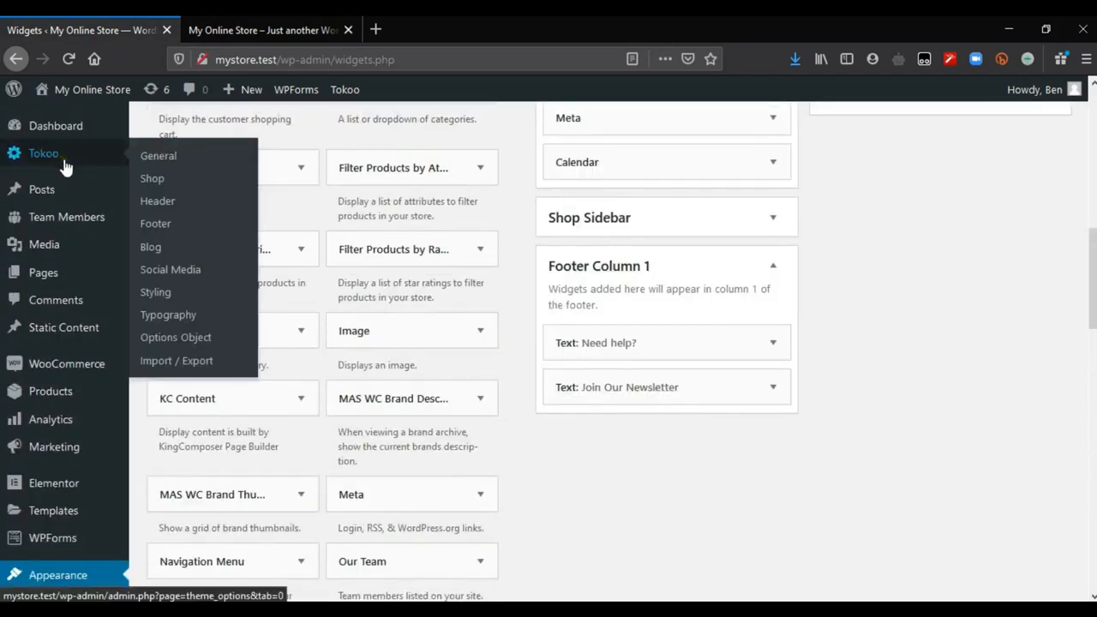
left_click(155, 223)
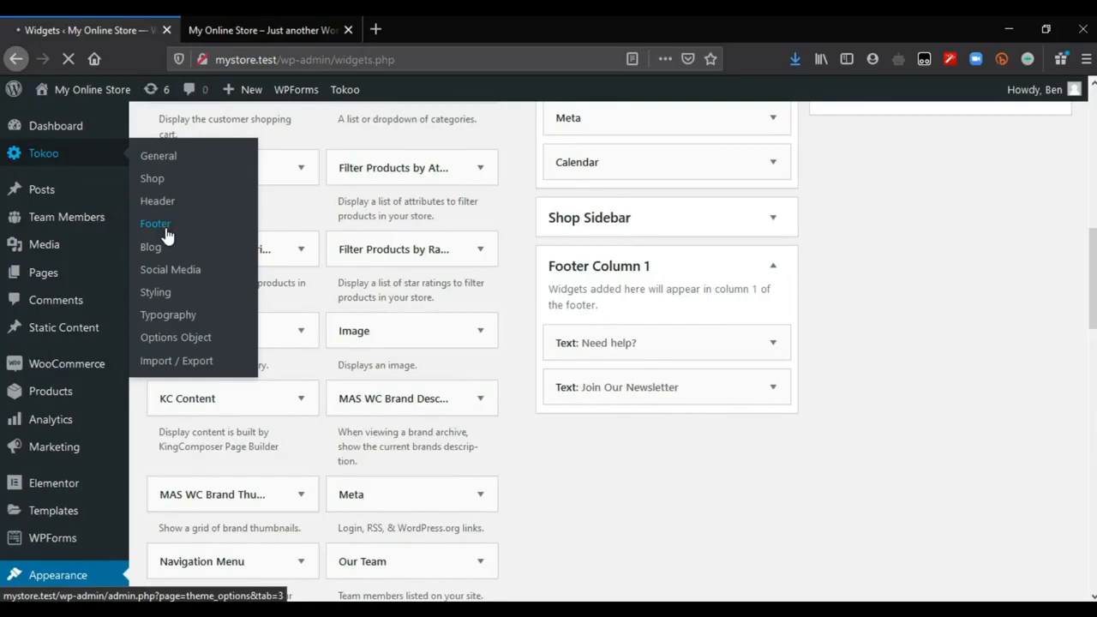
Step: Compare the Footer Bottom Bar options for payment icons and copyright text with the bottom bar of the storefront's footer
scroll(894, 417, "down", 10)
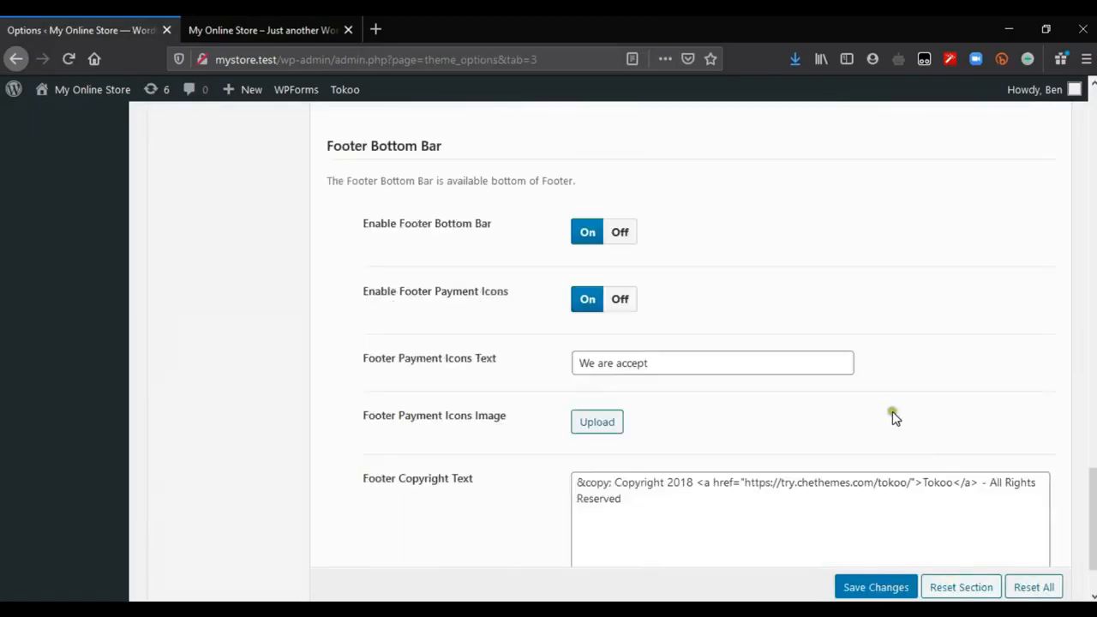
left_click(565, 246)
left_click(235, 25)
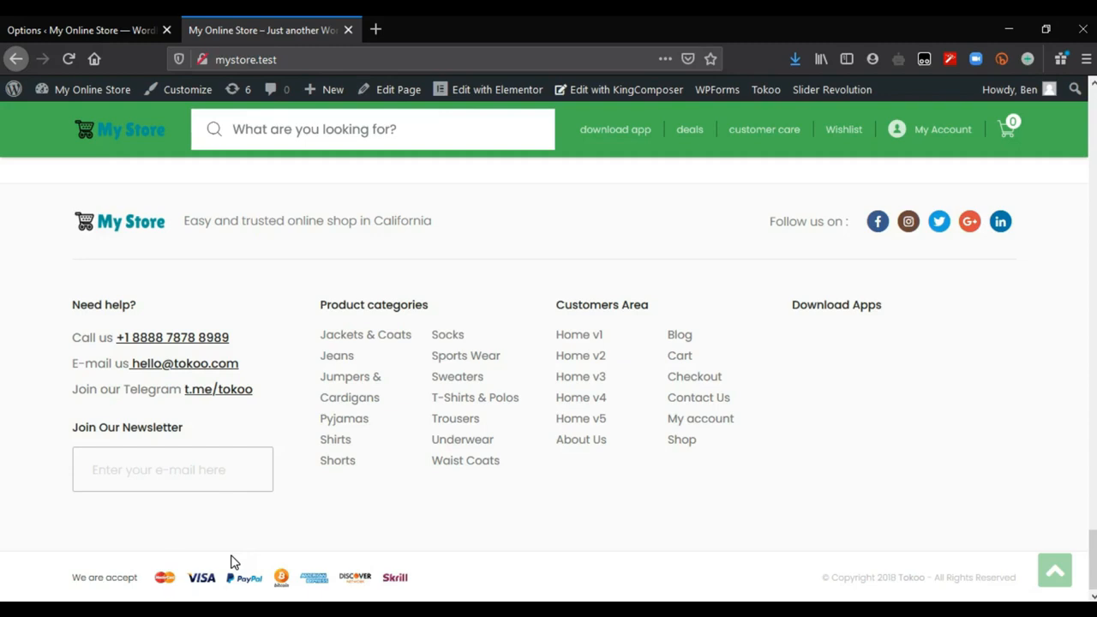
key("ctrl+Tab")
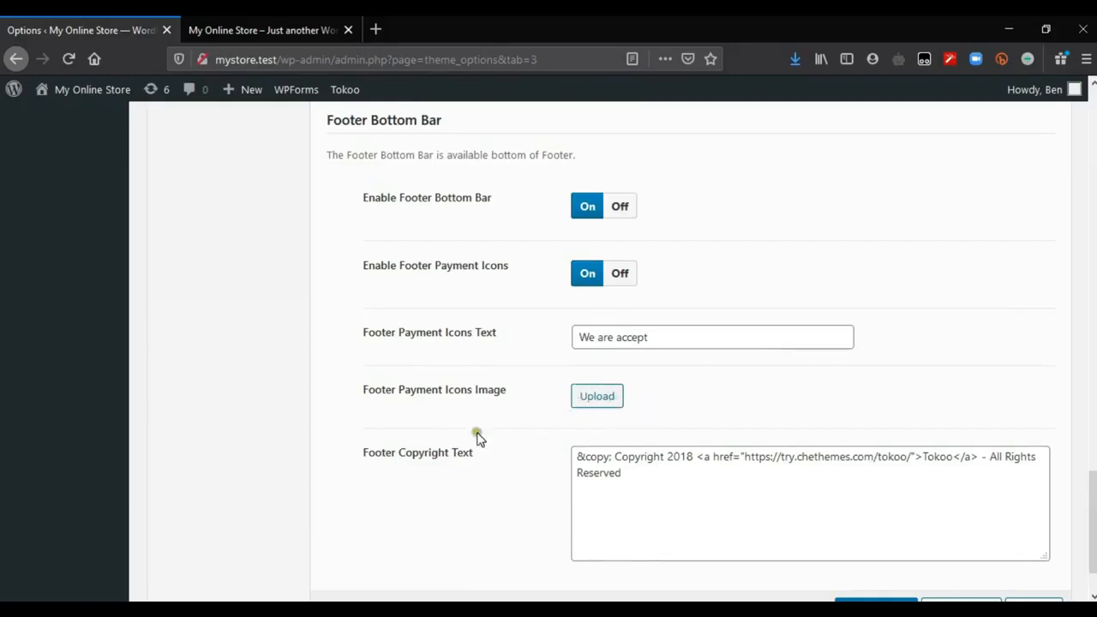
key("ctrl+Tab")
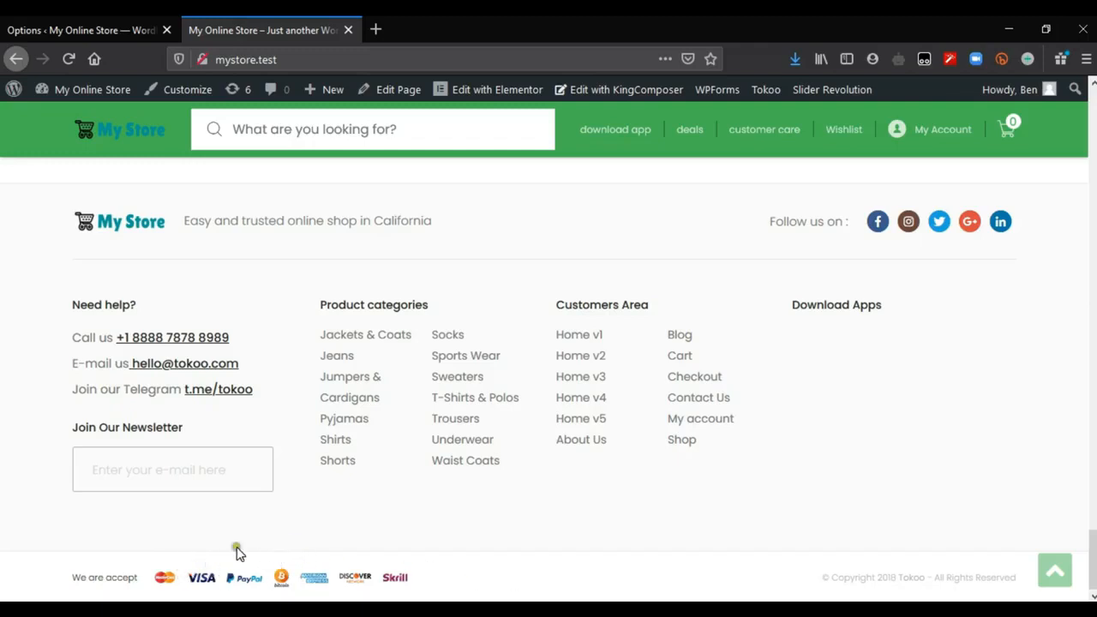
left_click(126, 16)
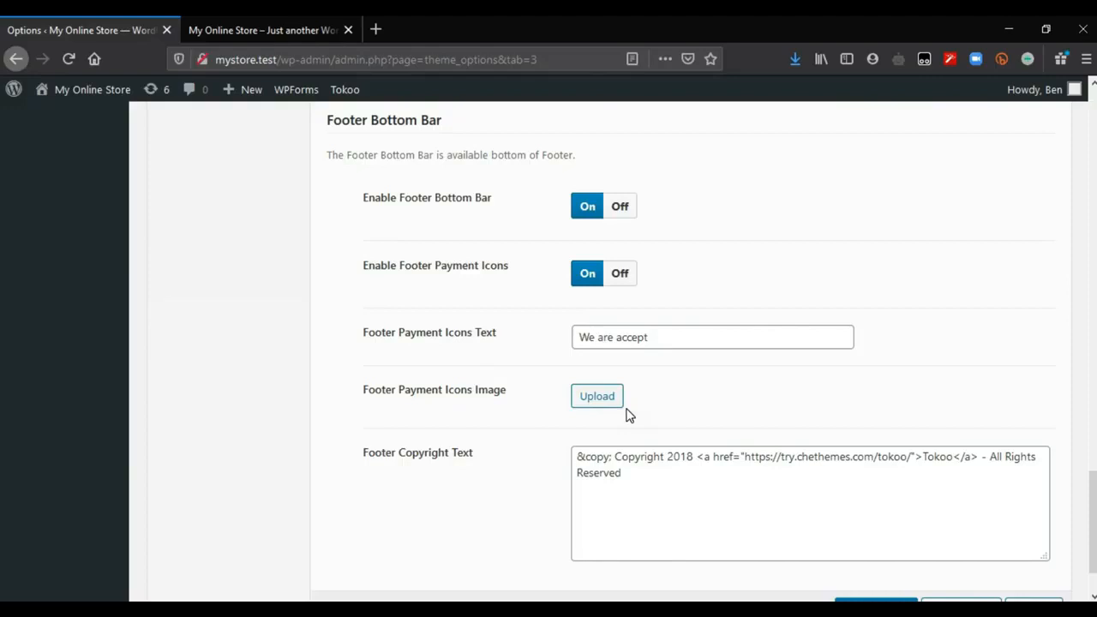
Step: Change the year in the Footer Copyright Text to 2020 and replace its link address with mystore.test
scroll(630, 415, "down", 2)
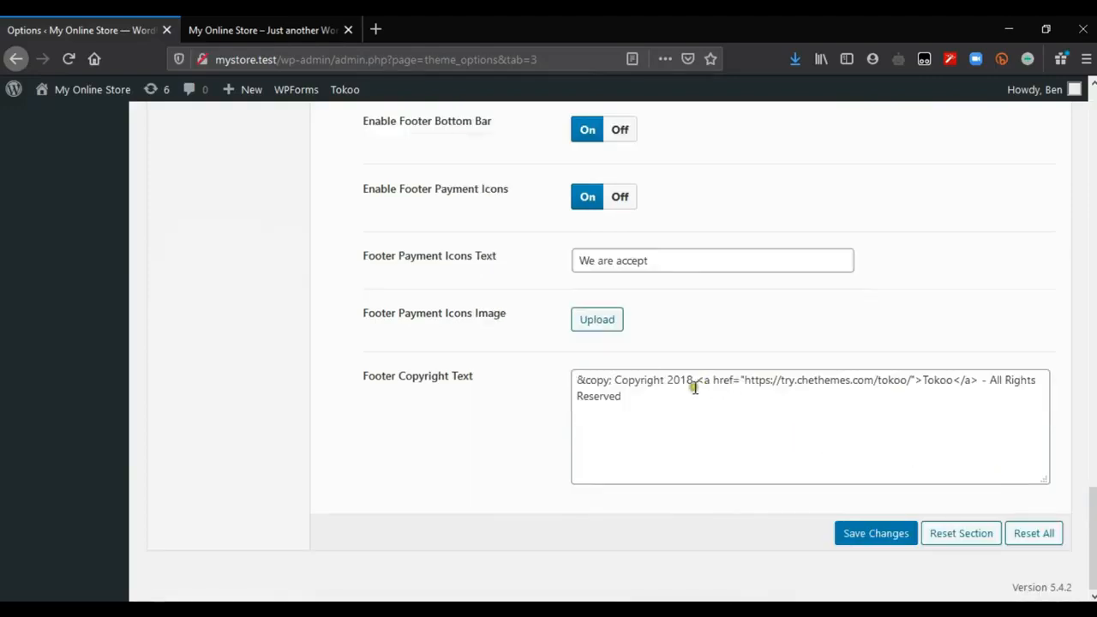
left_click_drag(692, 381, 685, 383)
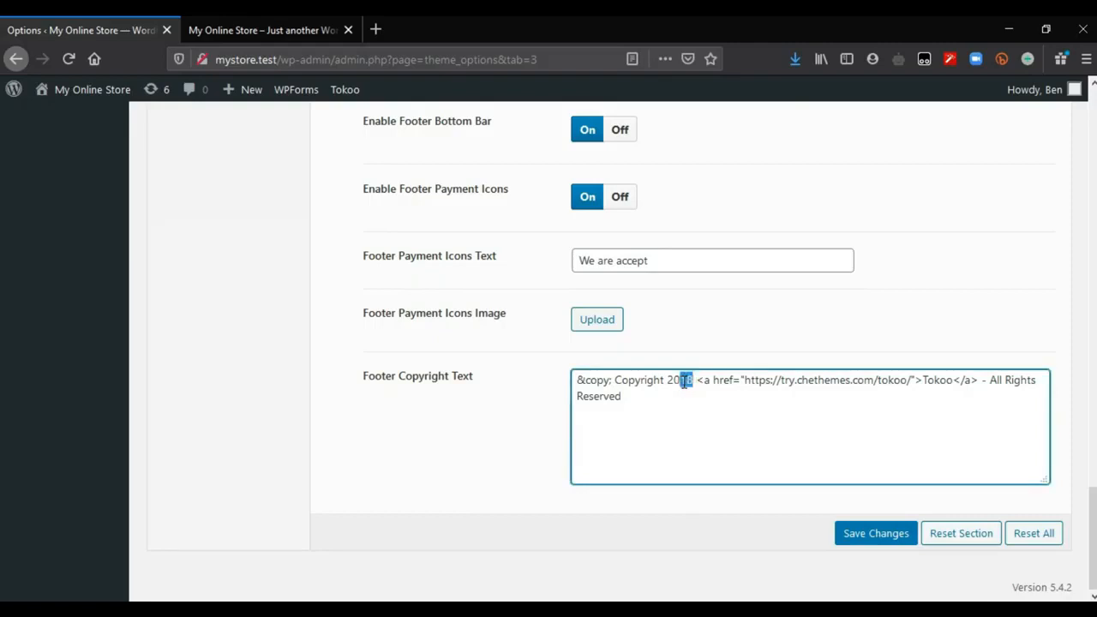
left_click_drag(278, 60, 180, 72)
key("ctrl+c")
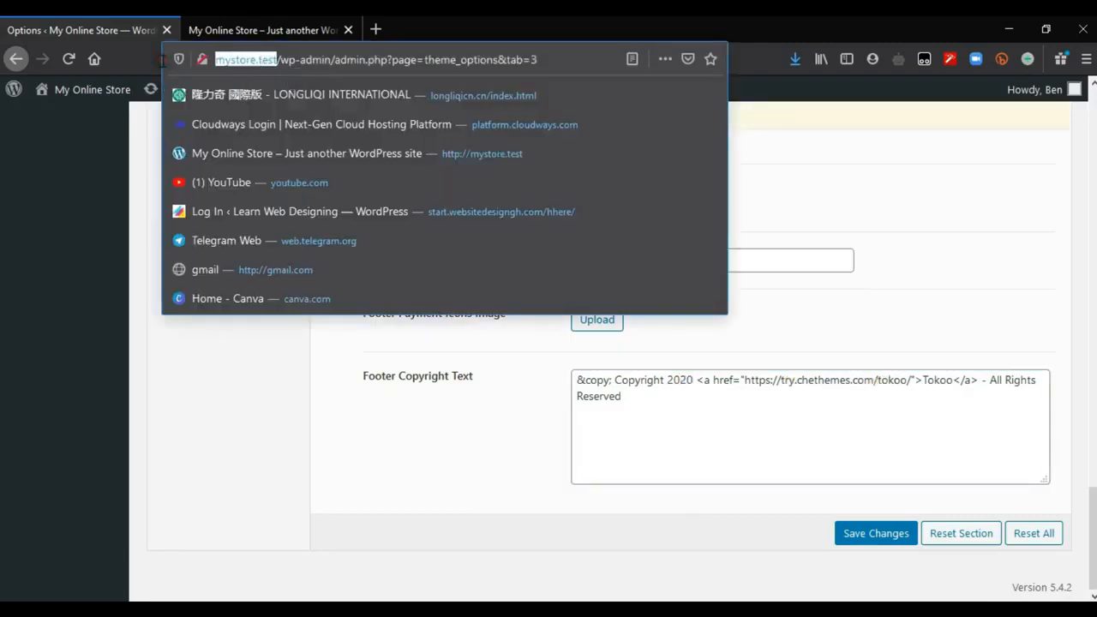
left_click(937, 399)
left_click_drag(908, 381, 775, 380)
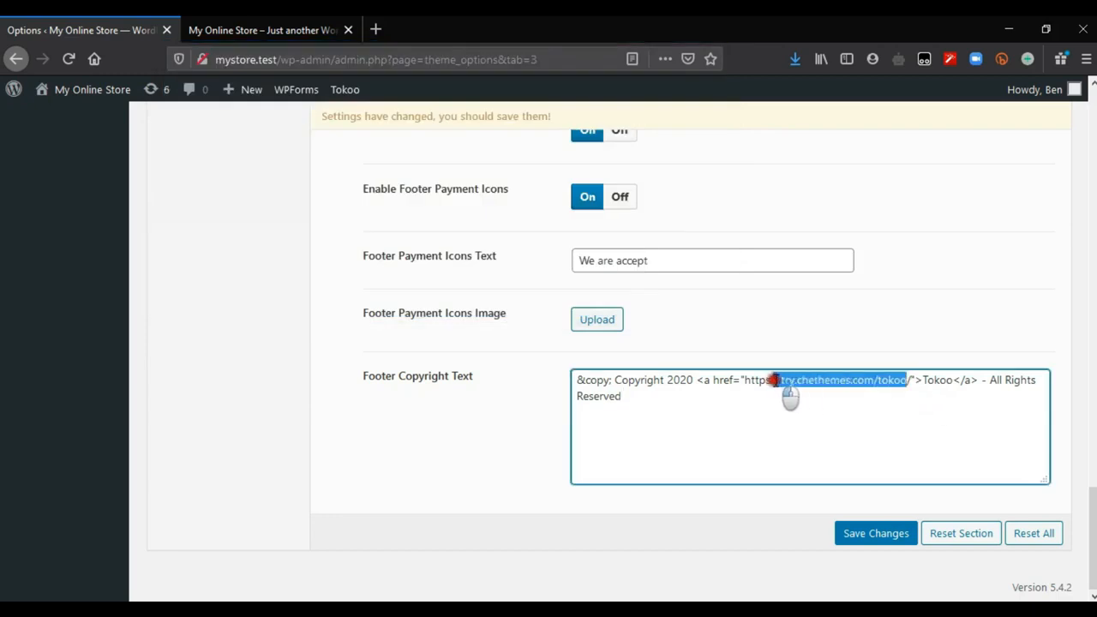
key("ctrl+v")
left_click(783, 380)
key("Delete")
key("Delete")
key("Delete")
key("Delete")
key("Delete")
key("Delete")
key("Delete")
Step: Replace the link text "Tokoo" in the Footer Copyright Text with "My Store" and save the theme options
double_click(873, 382)
type("My Store")
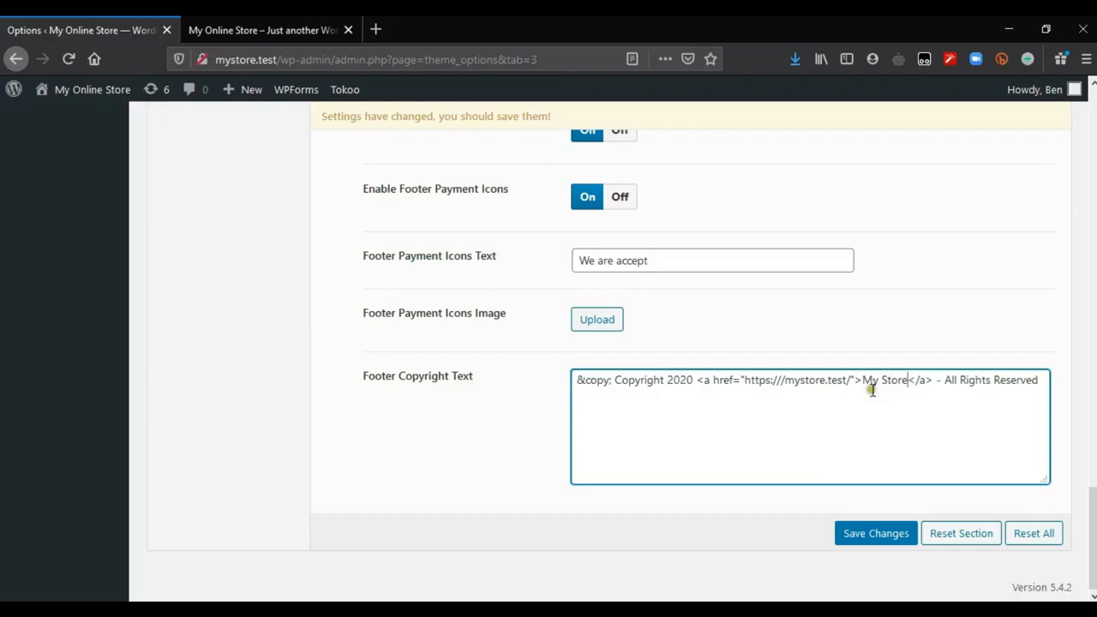
left_click(867, 533)
Step: Reload the storefront home page to load the saved footer settings
key("ctrl+Tab")
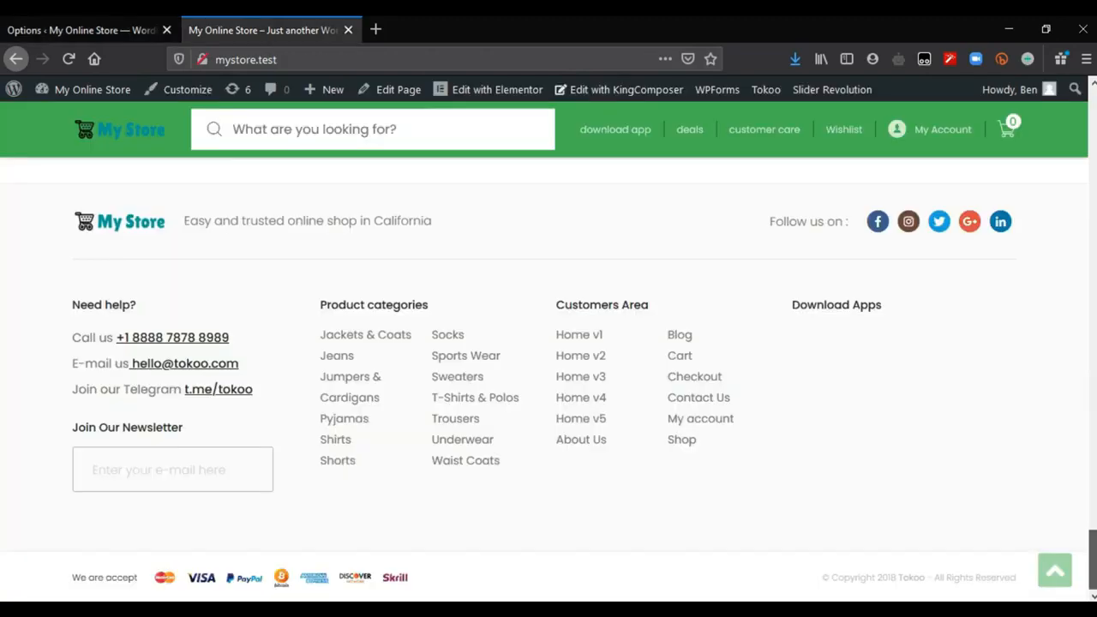
key("F5")
left_click_drag(1092, 144, 1092, 119)
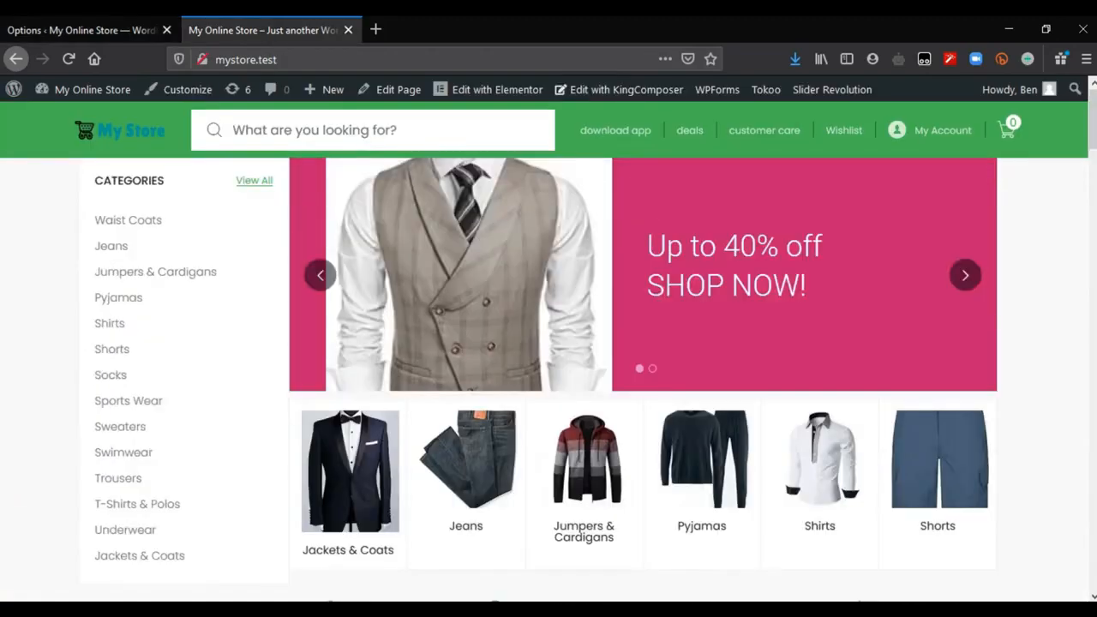
left_click(71, 66)
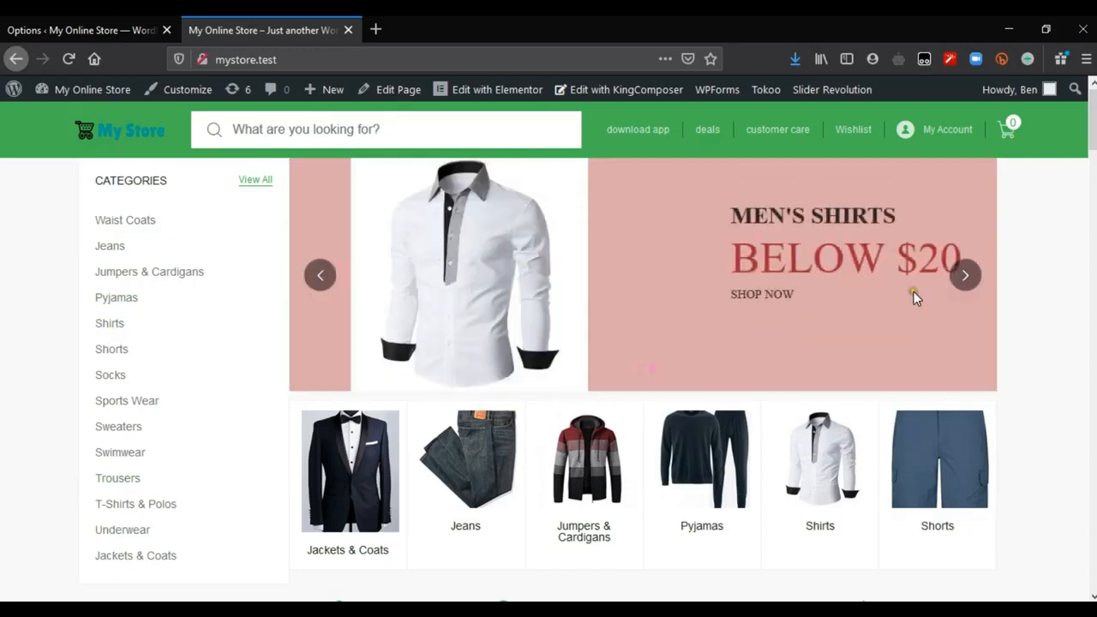
Step: Look through the home page's product sections down to the footer and check its contact details, columns and copyright text
scroll(789, 385, "down", 1)
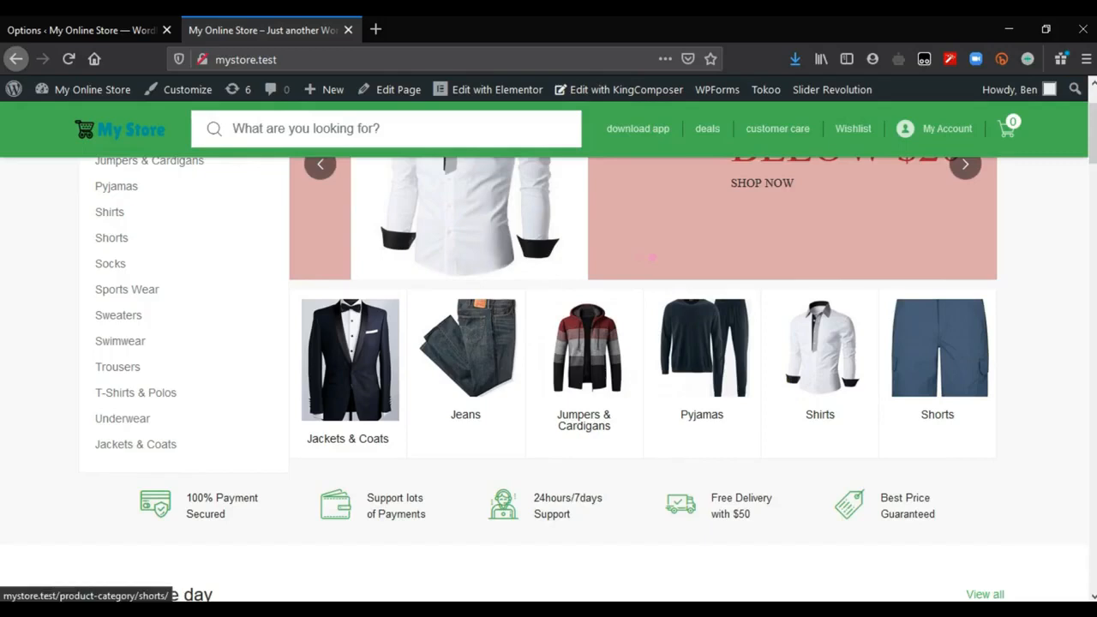
scroll(358, 360, "down", 2)
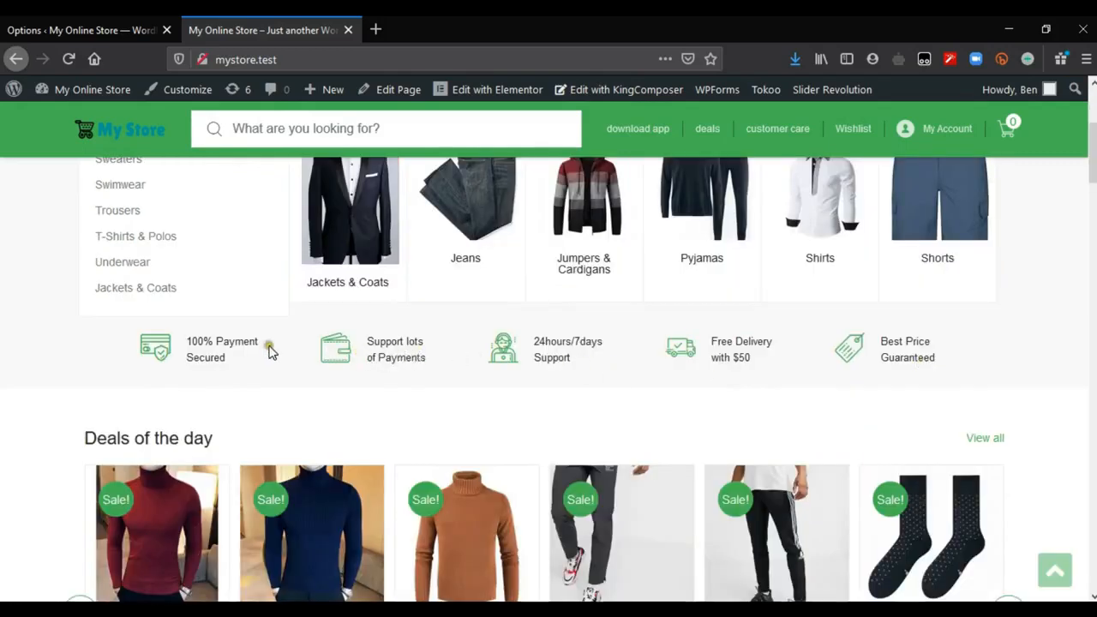
scroll(1093, 154, "down", 3)
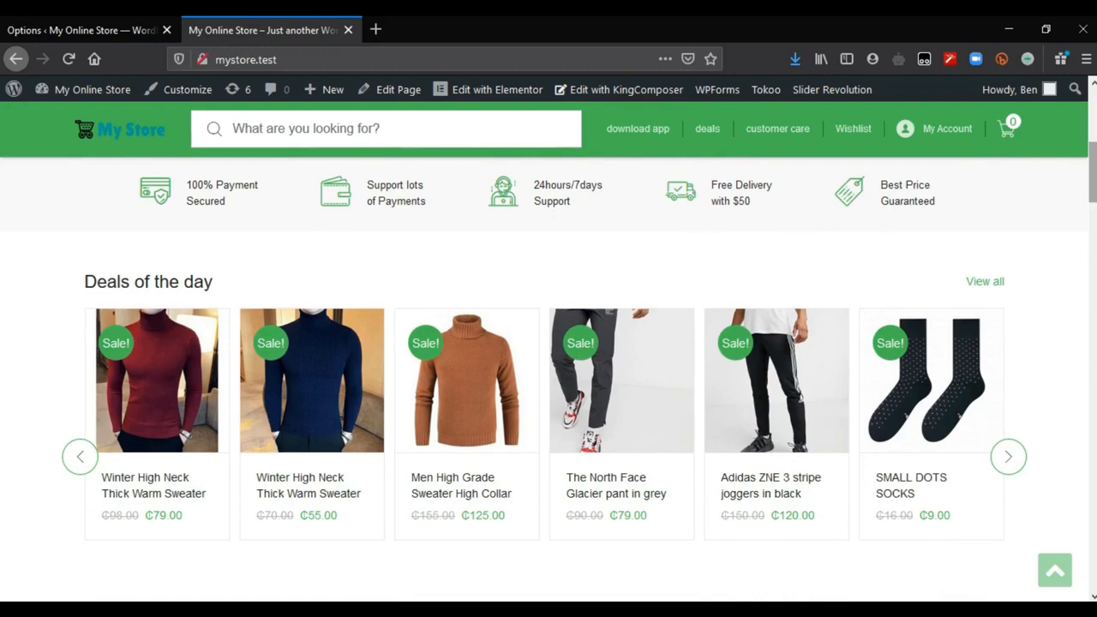
scroll(1092, 172, "down", 6)
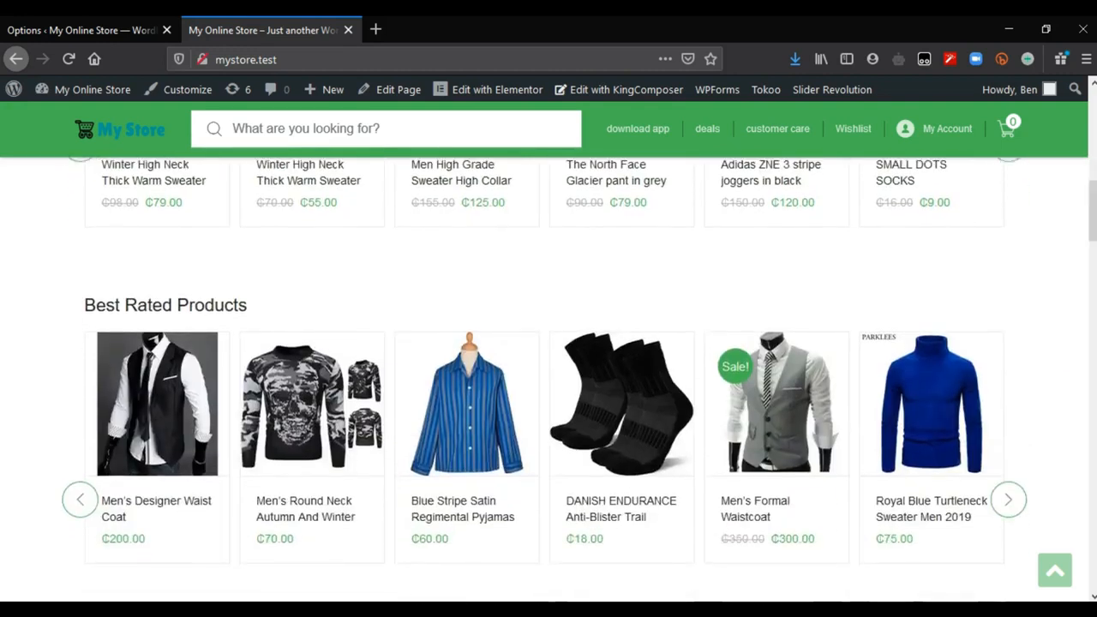
scroll(579, 380, "down", 13)
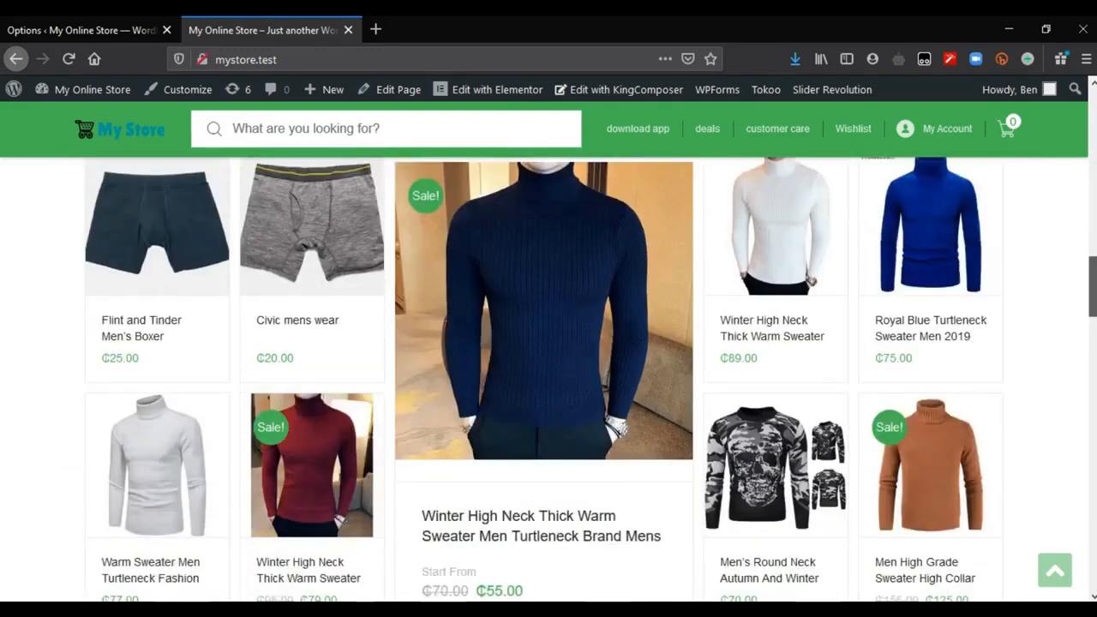
scroll(548, 377, "down", 5)
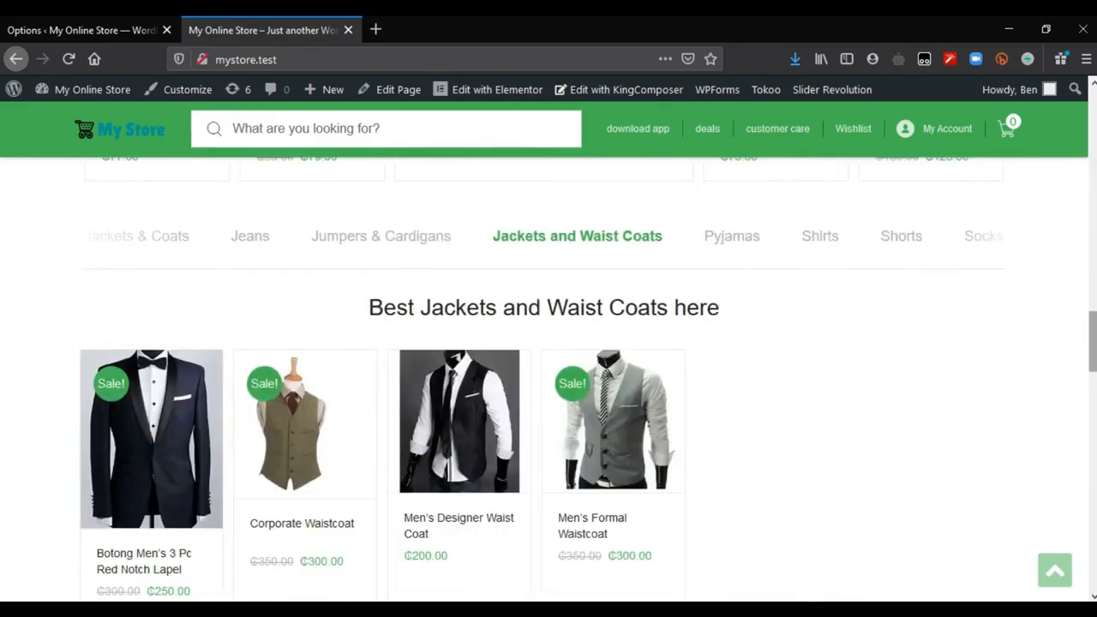
scroll(548, 377, "down", 8)
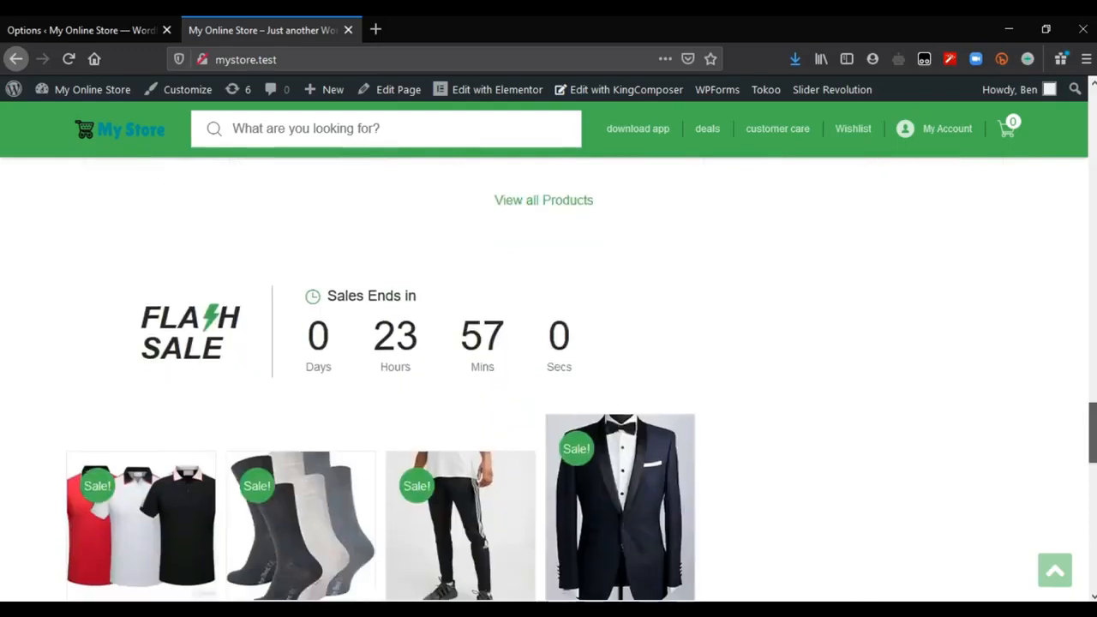
scroll(549, 377, "down", 8)
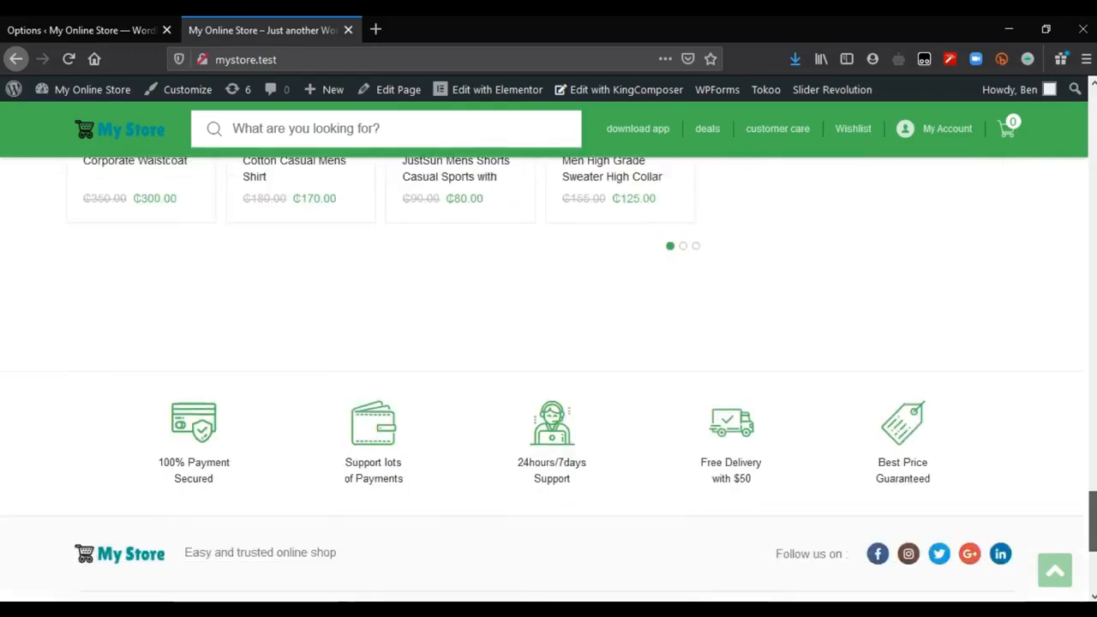
scroll(549, 377, "down", 5)
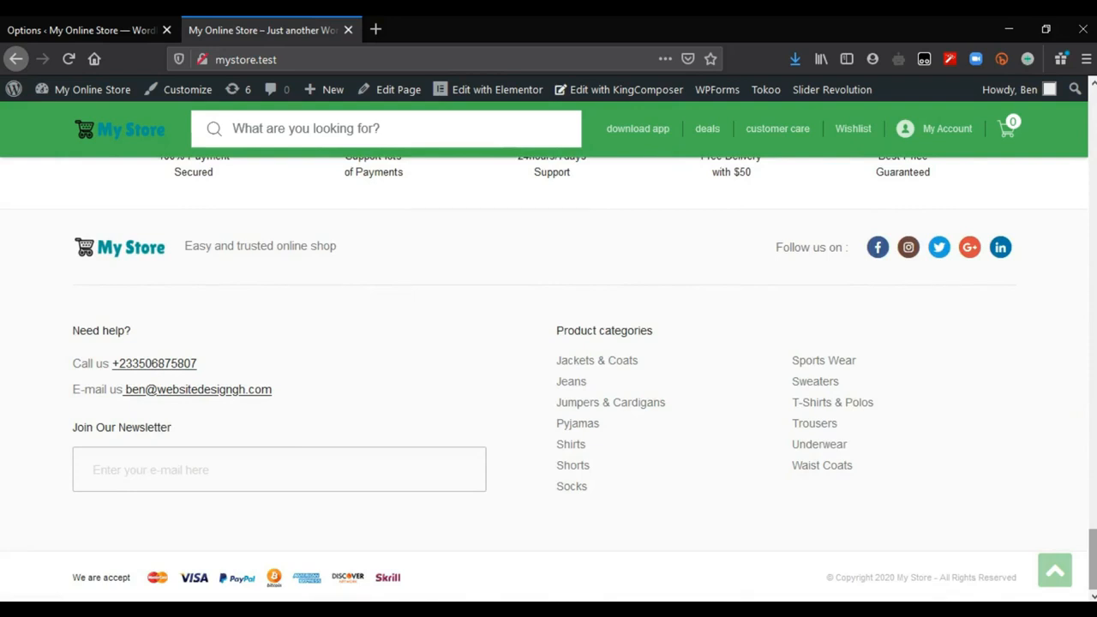
left_click_drag(1093, 559, 1093, 119)
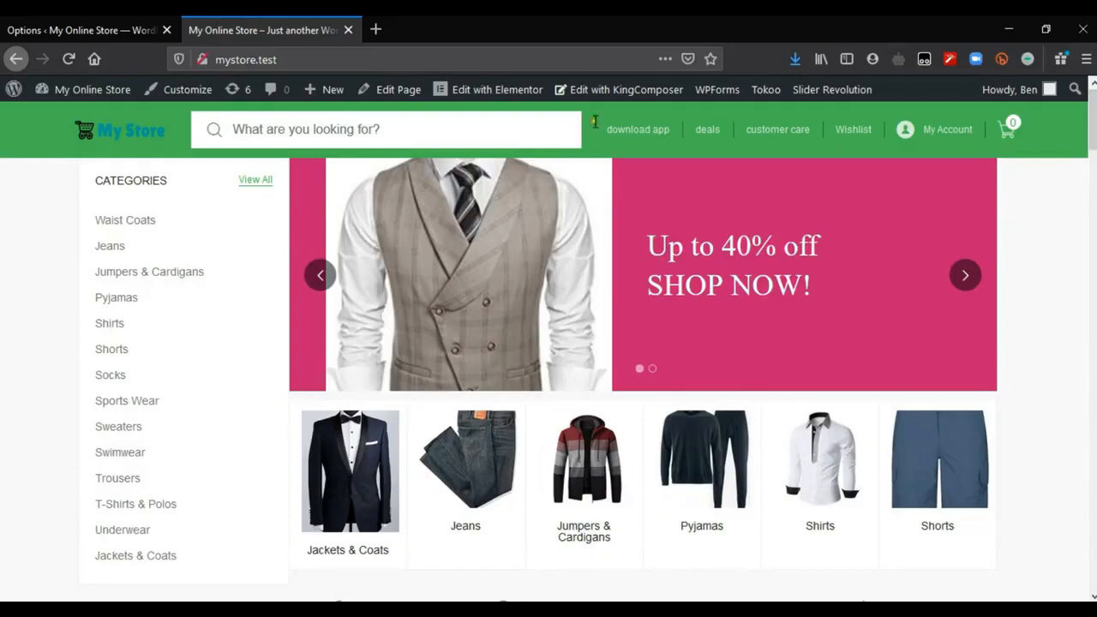
Step: Set the Main Theme Color in the Tokoo Styling options to Orange and save the changes
left_click(76, 25)
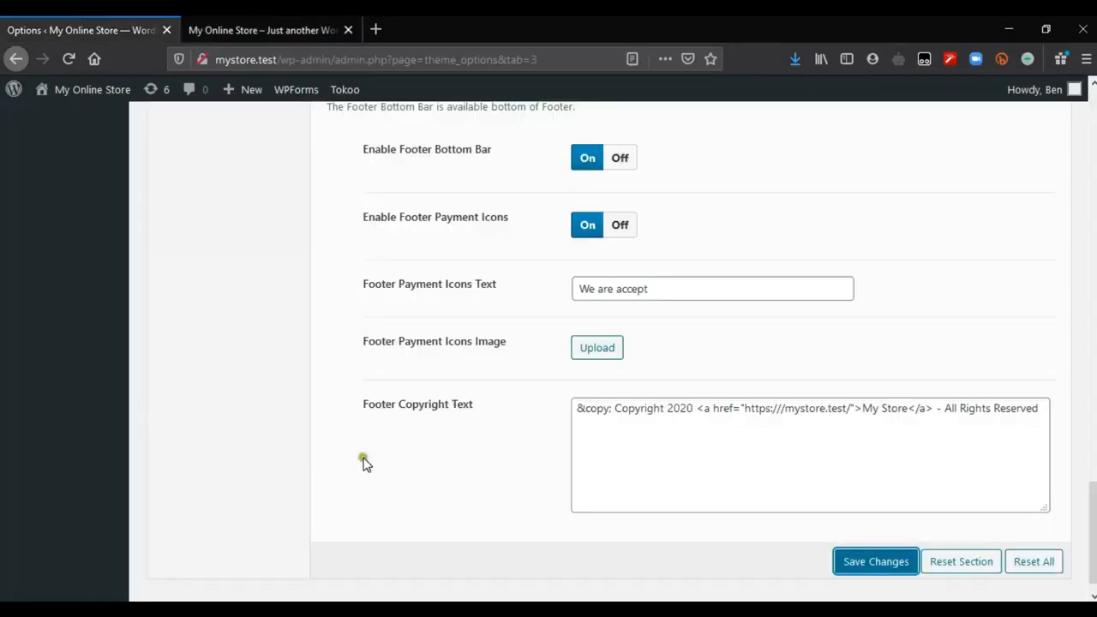
scroll(364, 463, "up", 20)
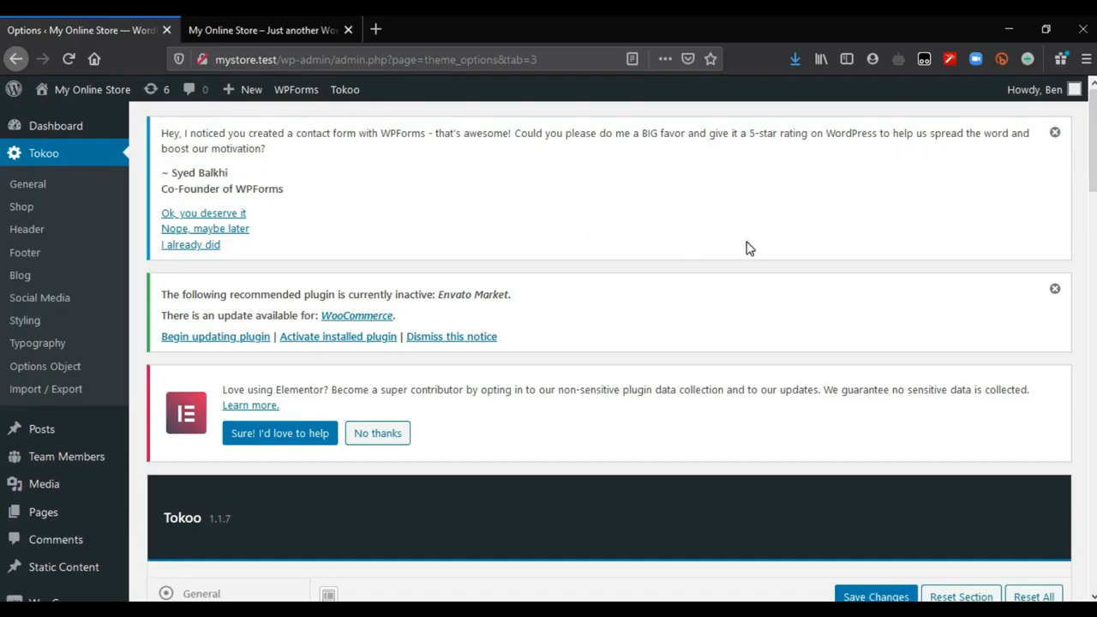
left_click(88, 319)
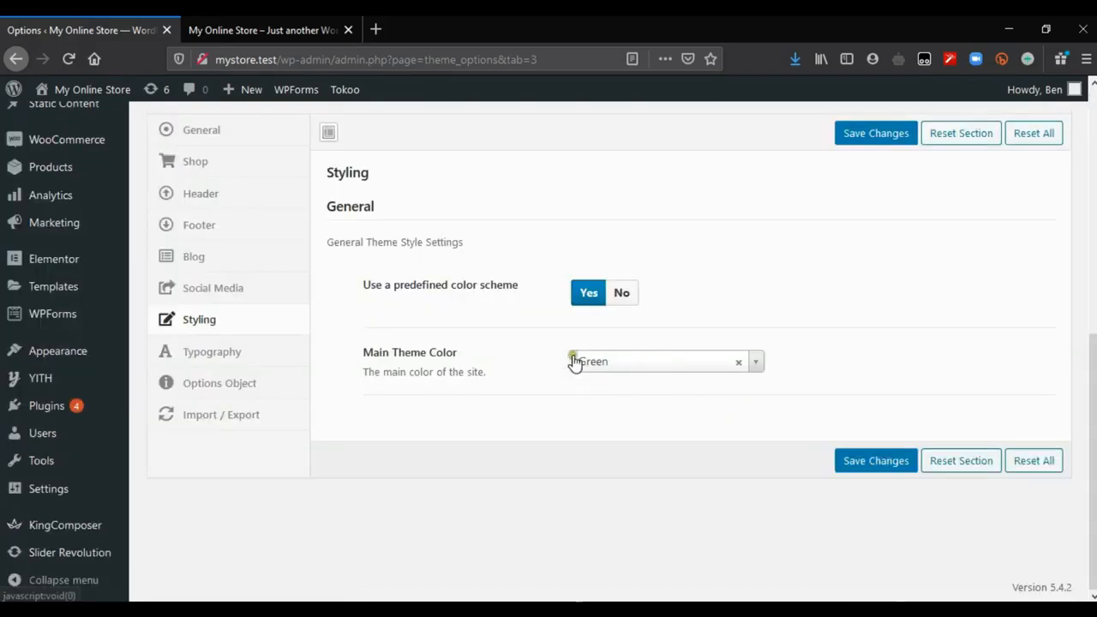
left_click(626, 360)
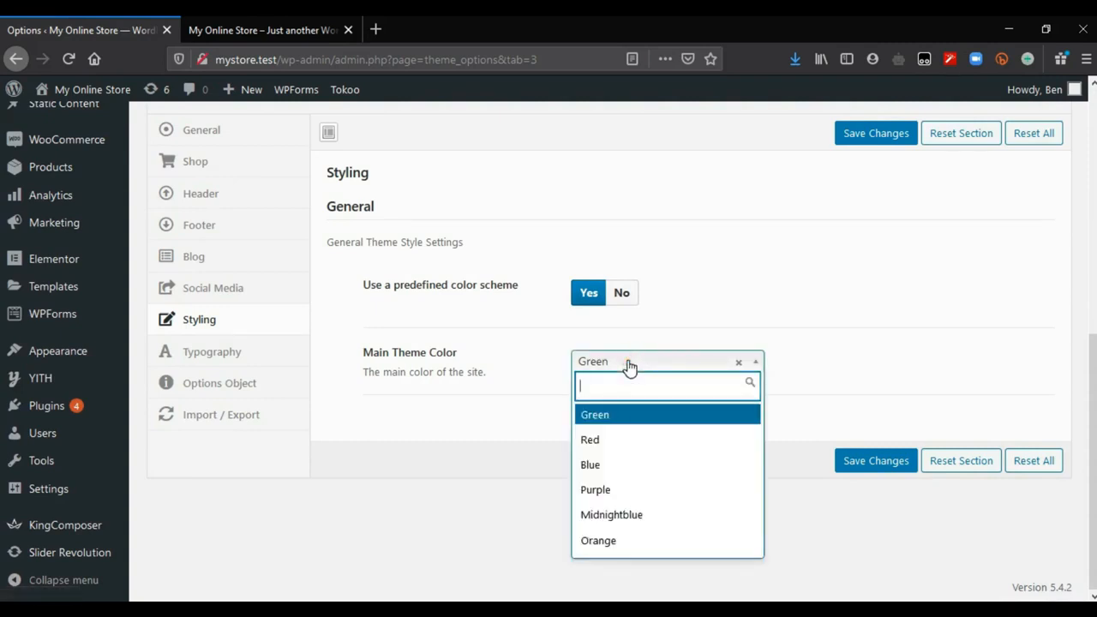
left_click(607, 547)
left_click(877, 471)
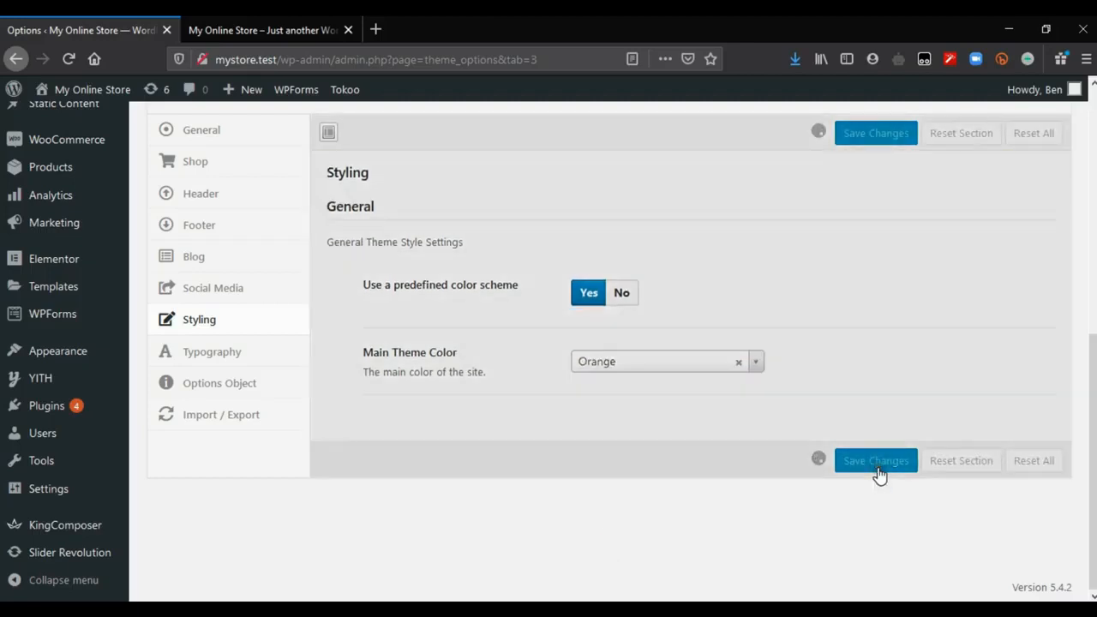
Step: Reload the storefront and check the new theme color across the header, product sections and service icons
left_click(190, 26)
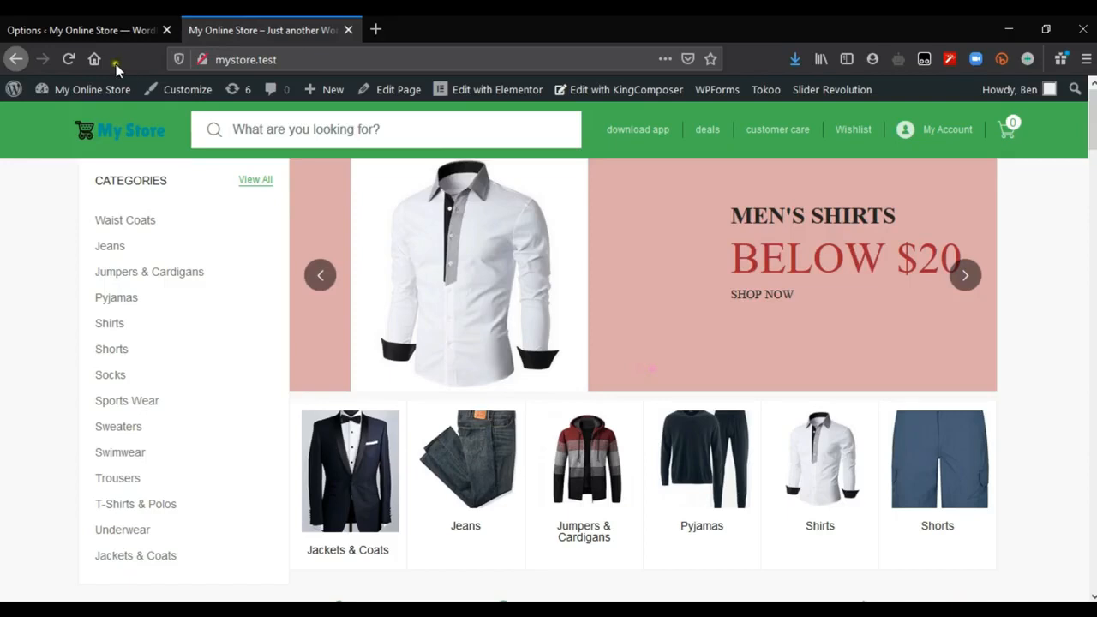
left_click(68, 60)
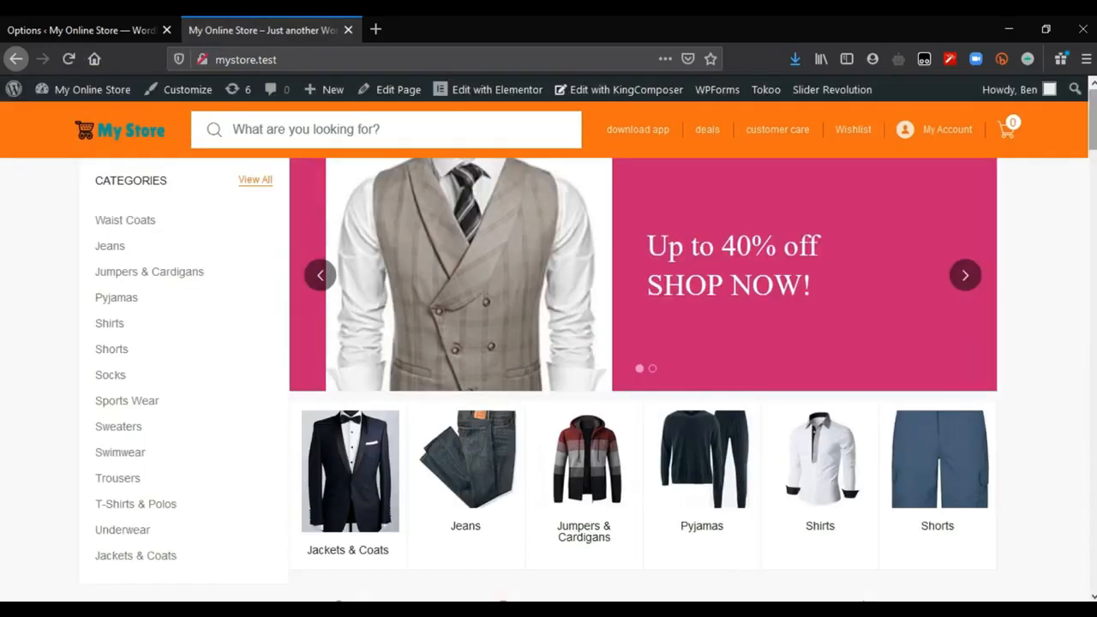
scroll(548, 360, "down", 15)
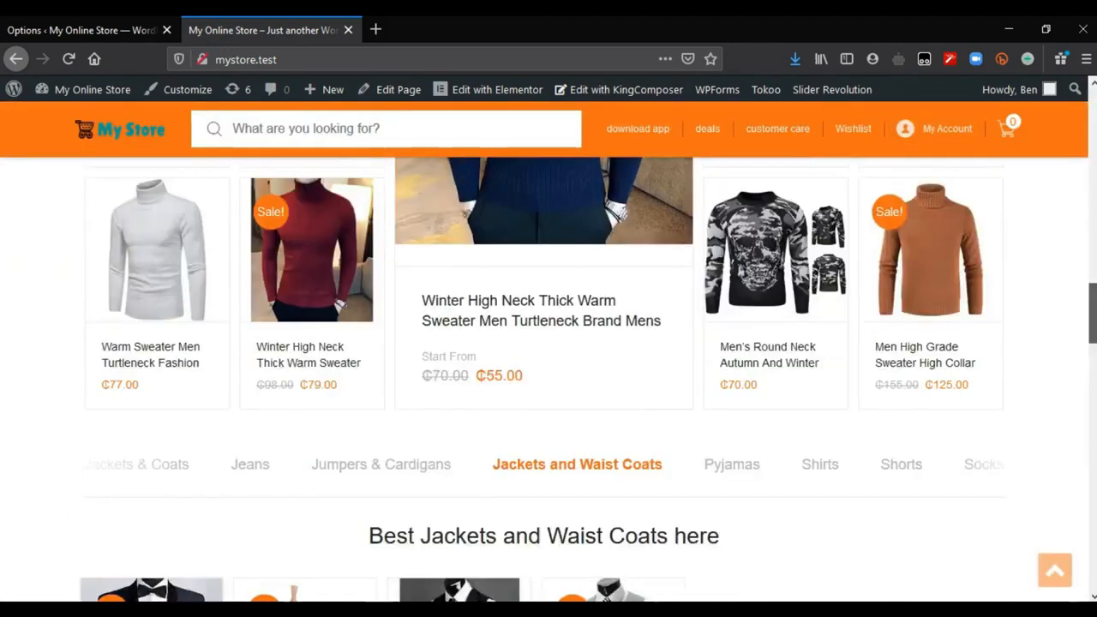
scroll(549, 377, "down", 4)
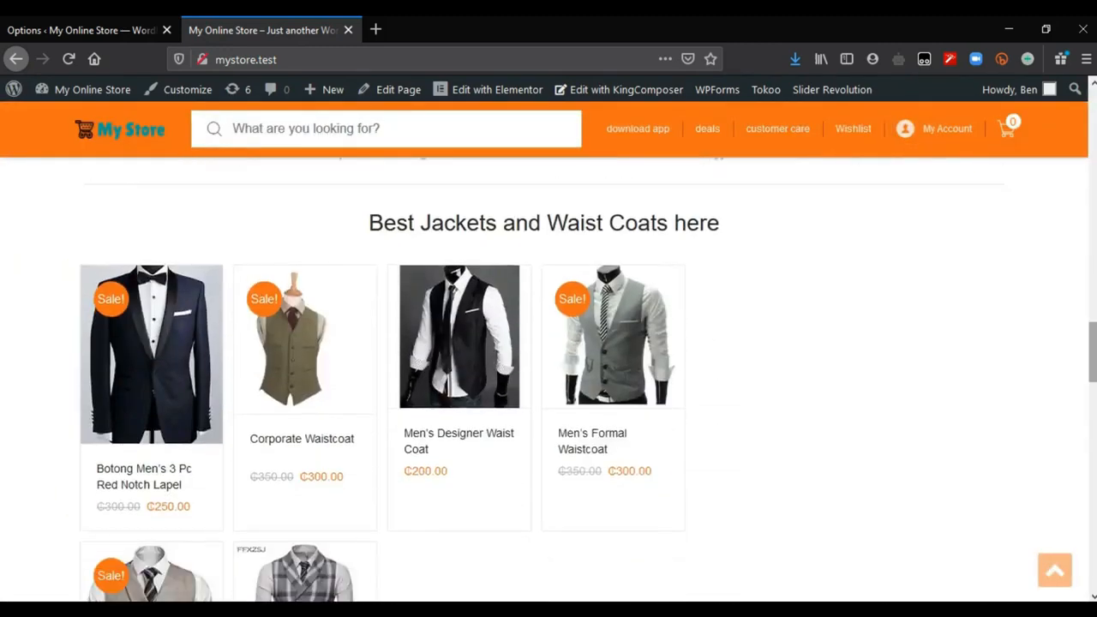
scroll(549, 377, "down", 15)
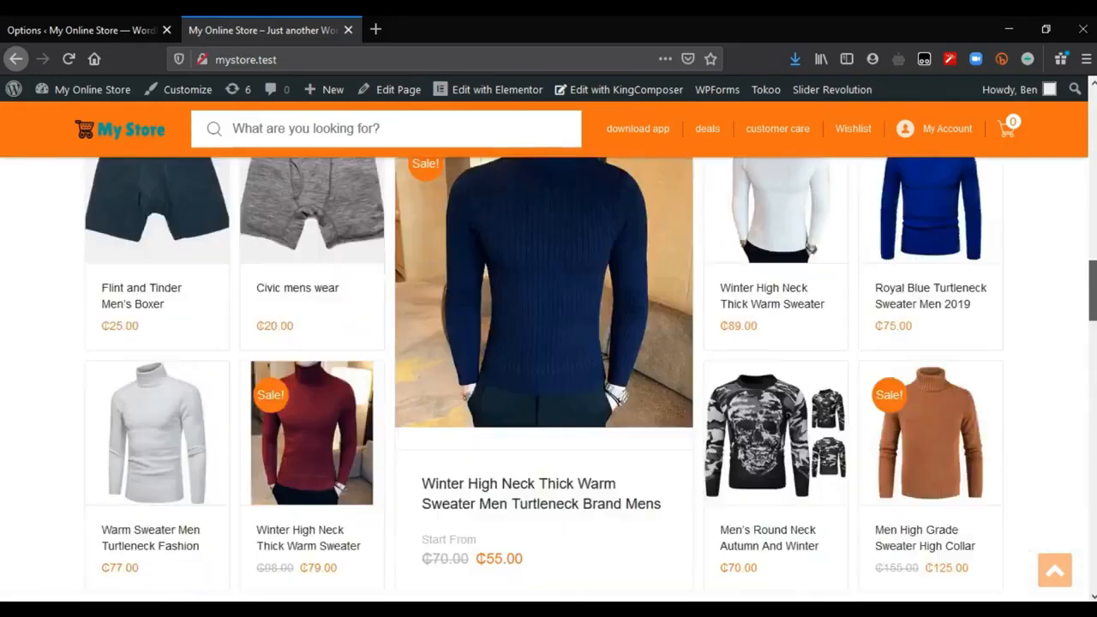
left_click_drag(1092, 290, 1092, 119)
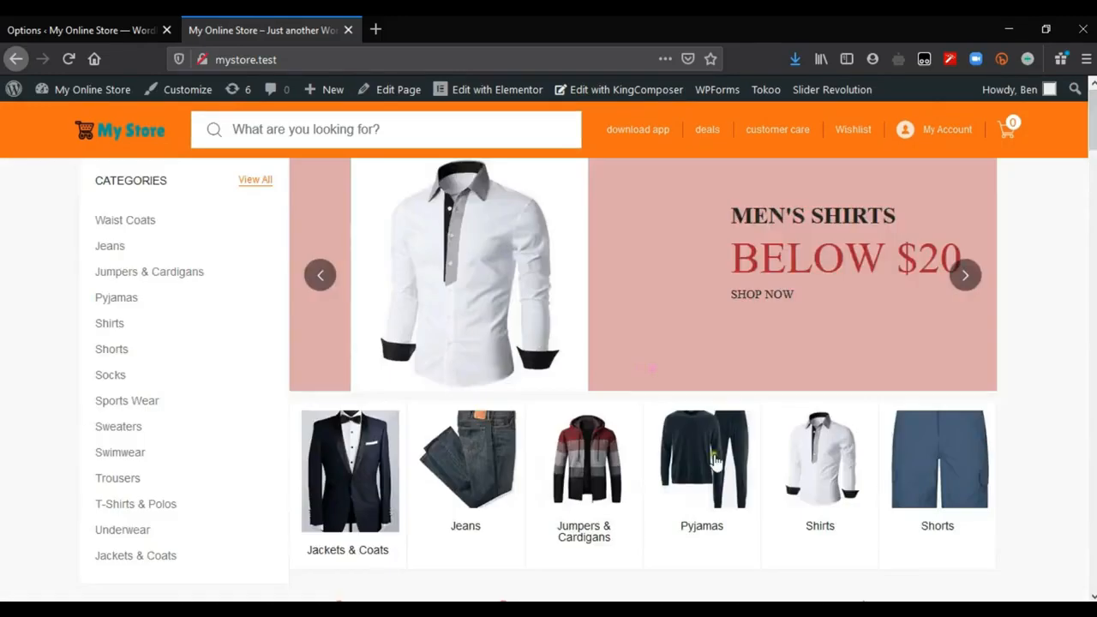